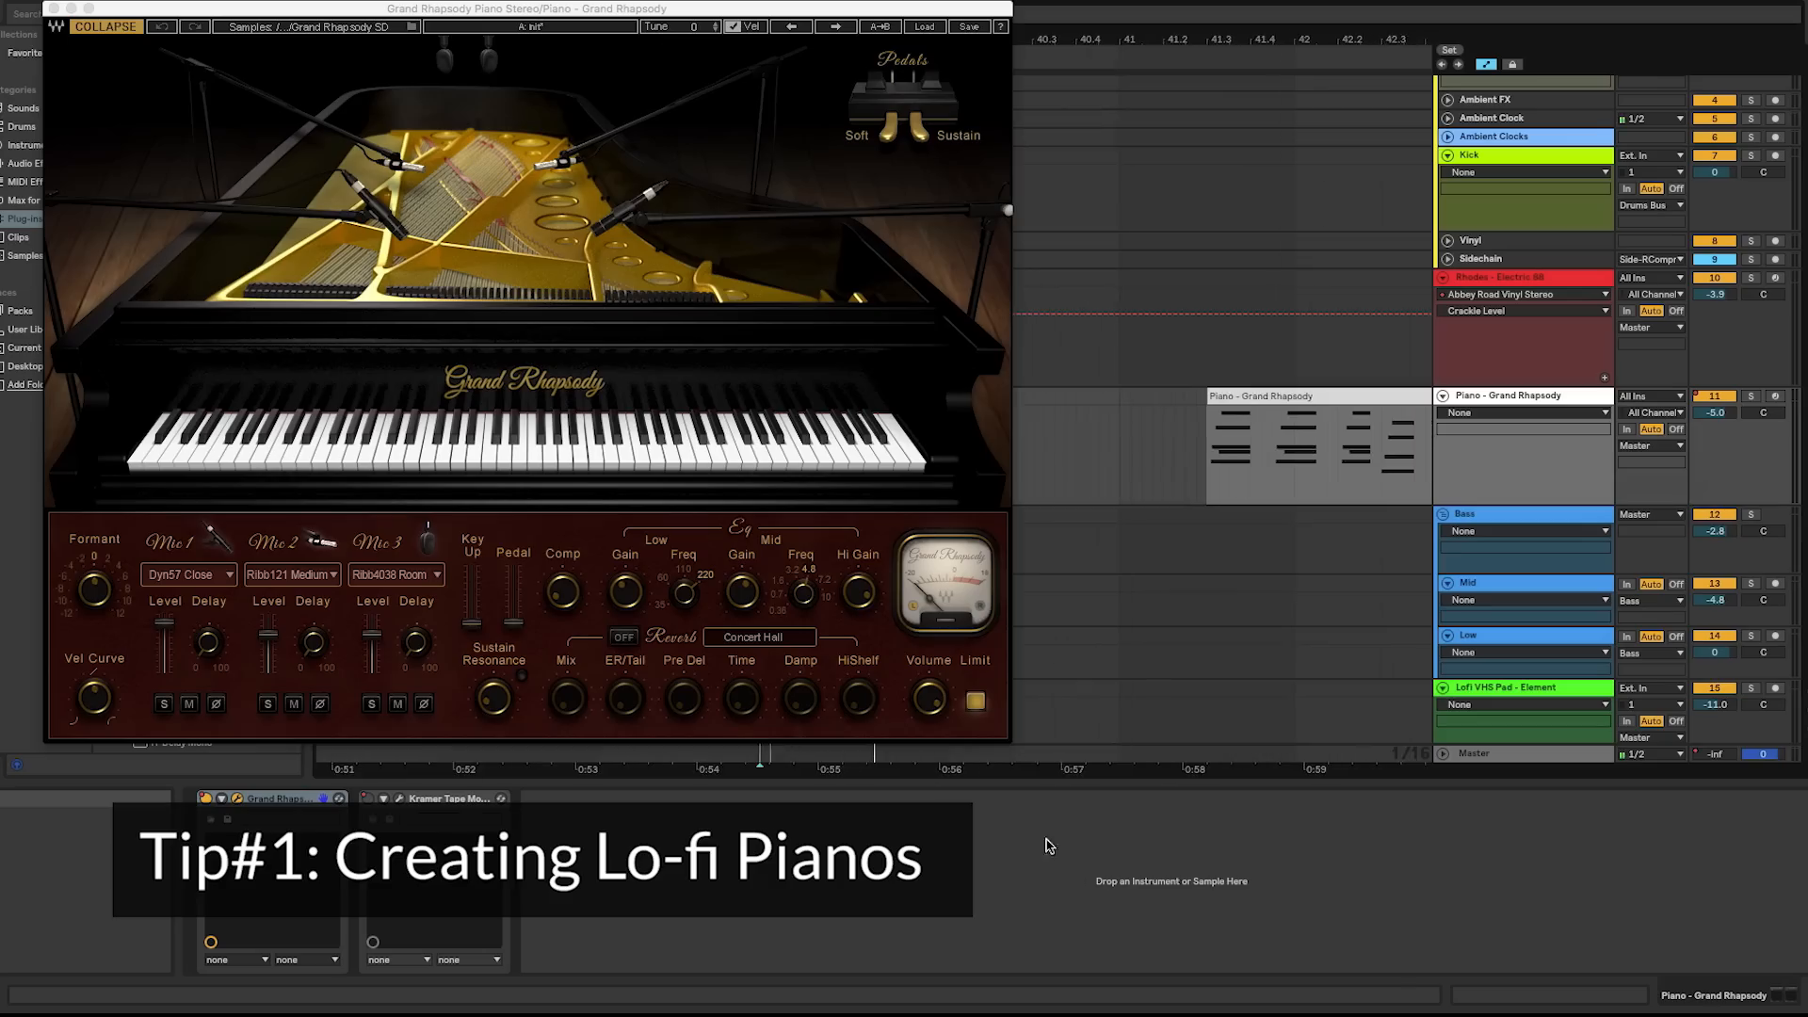
- Select the Piano - Grand Rhapsody clip and play it back to hear the piano sound
drag(1315, 397, 1209, 397)
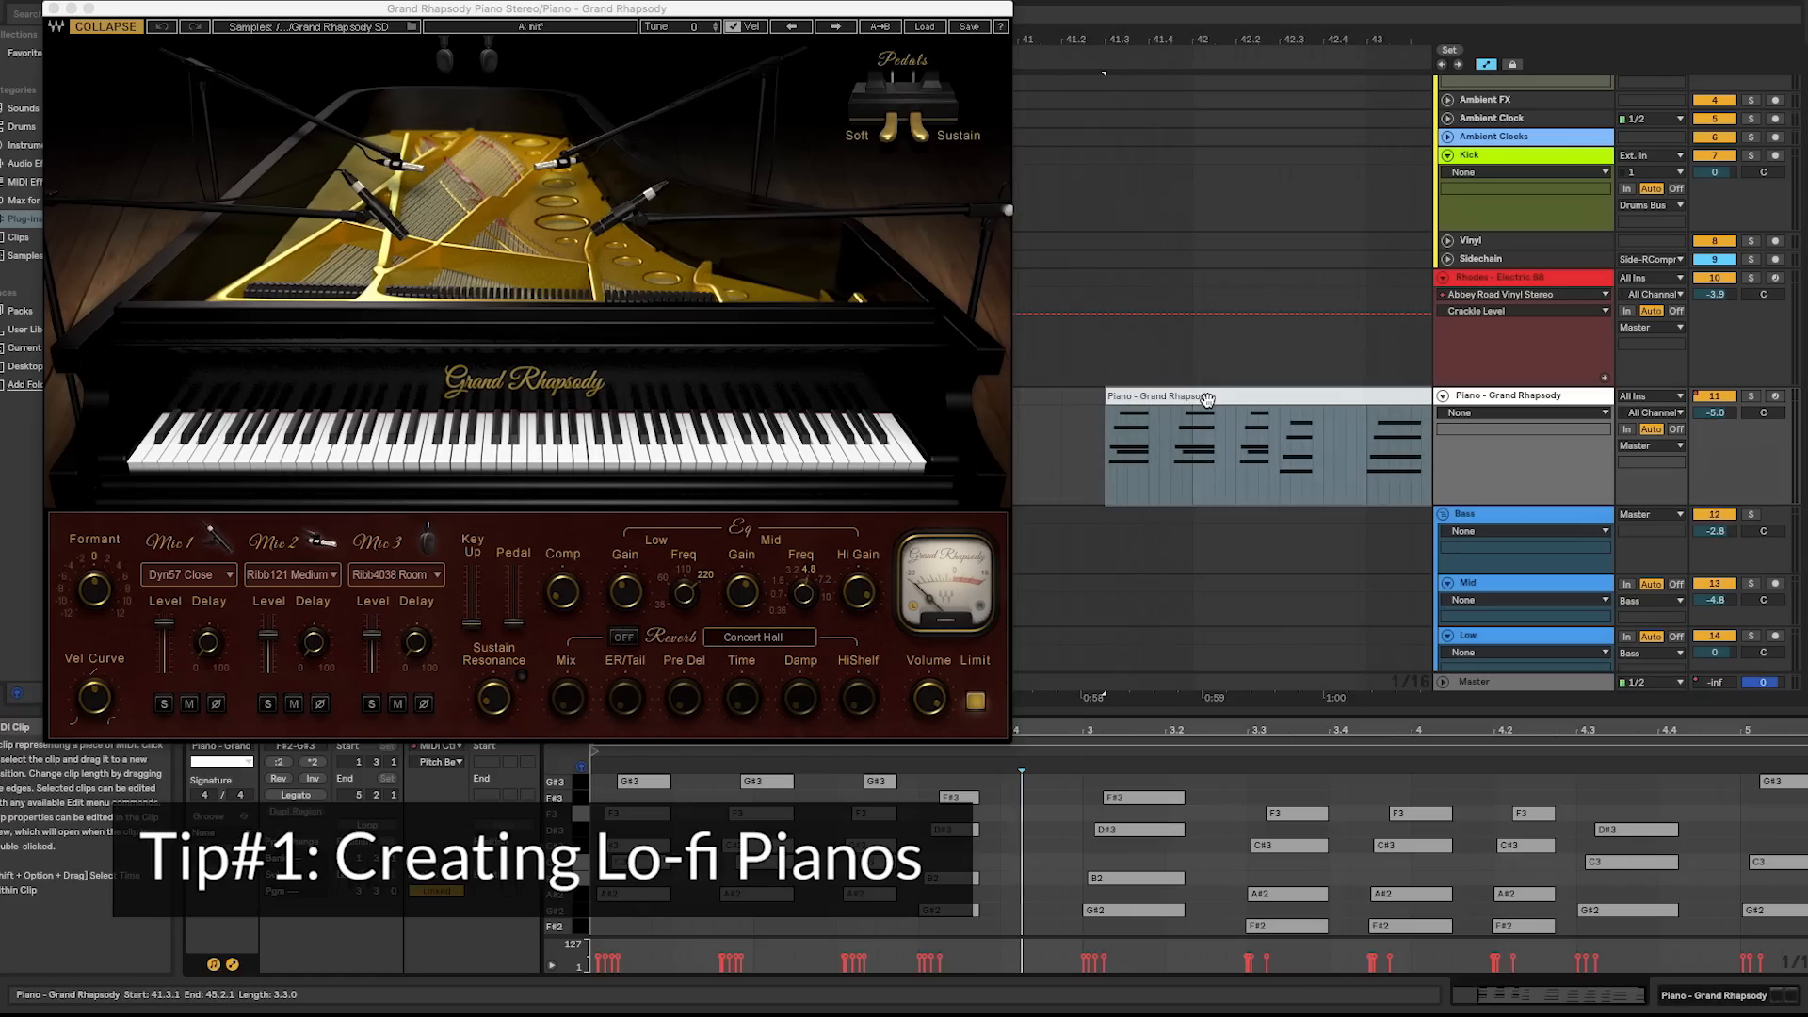
key(space)
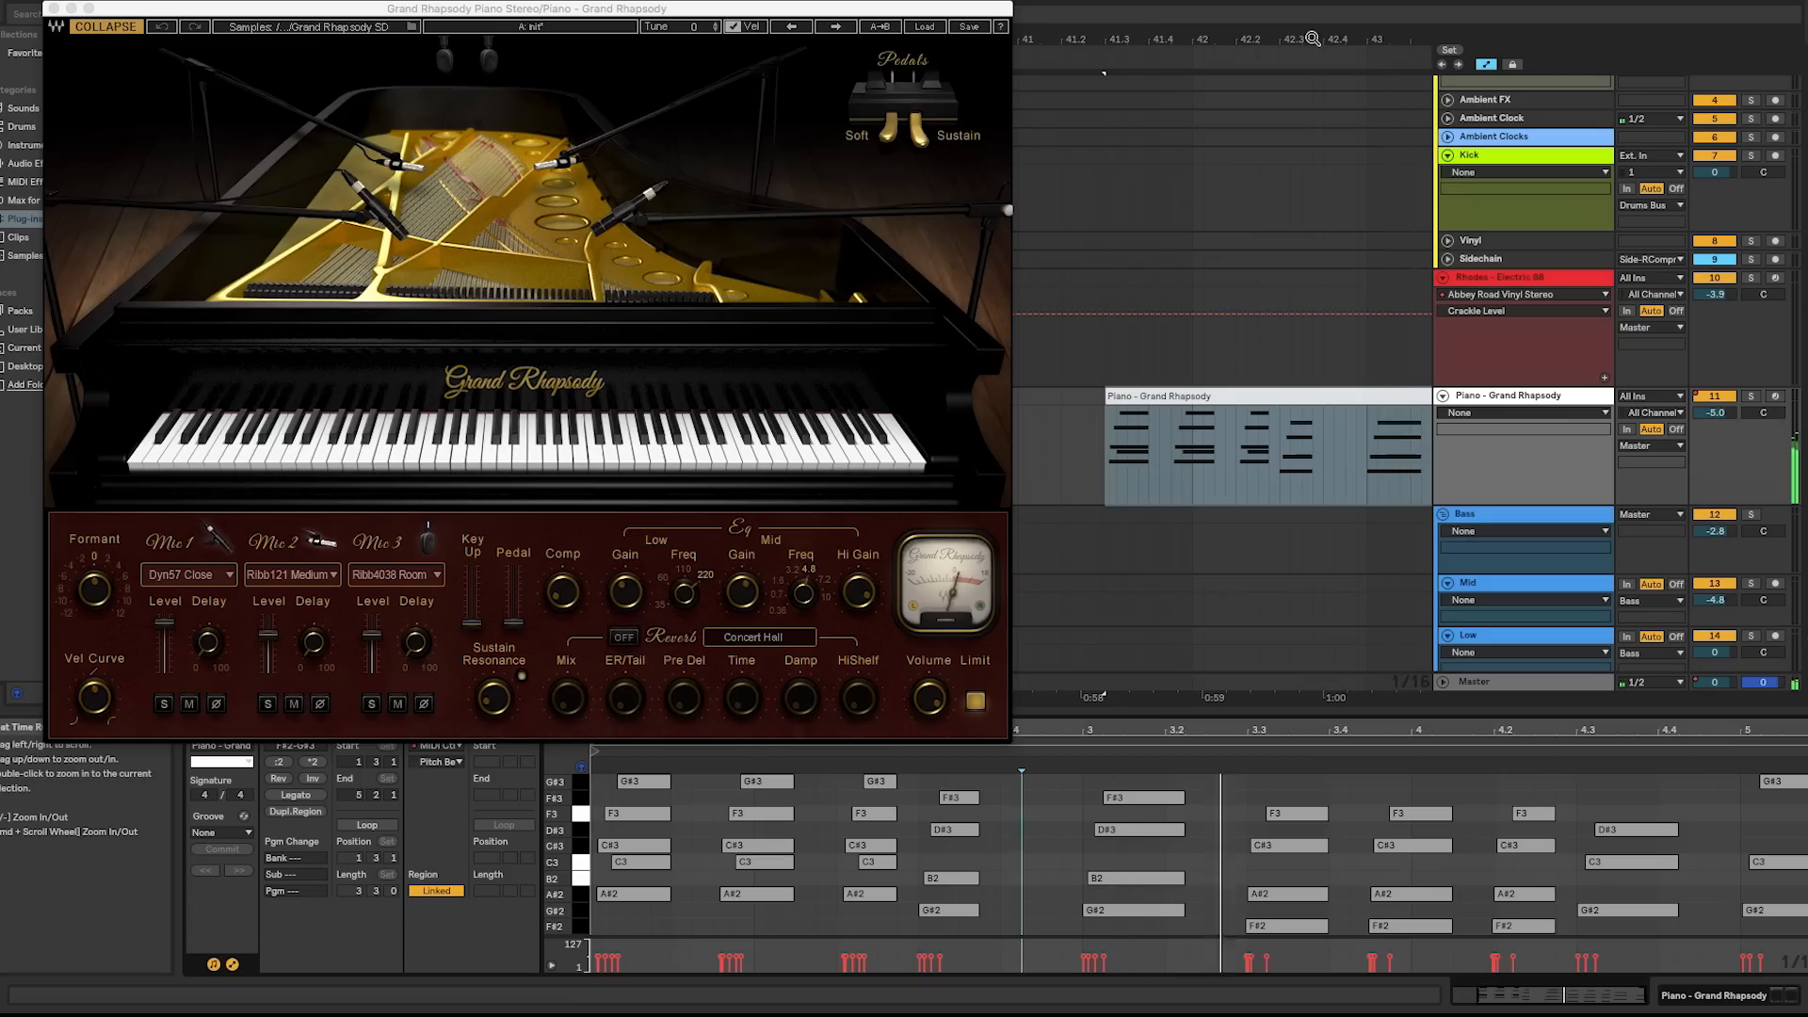
drag(1312, 38, 1313, 28)
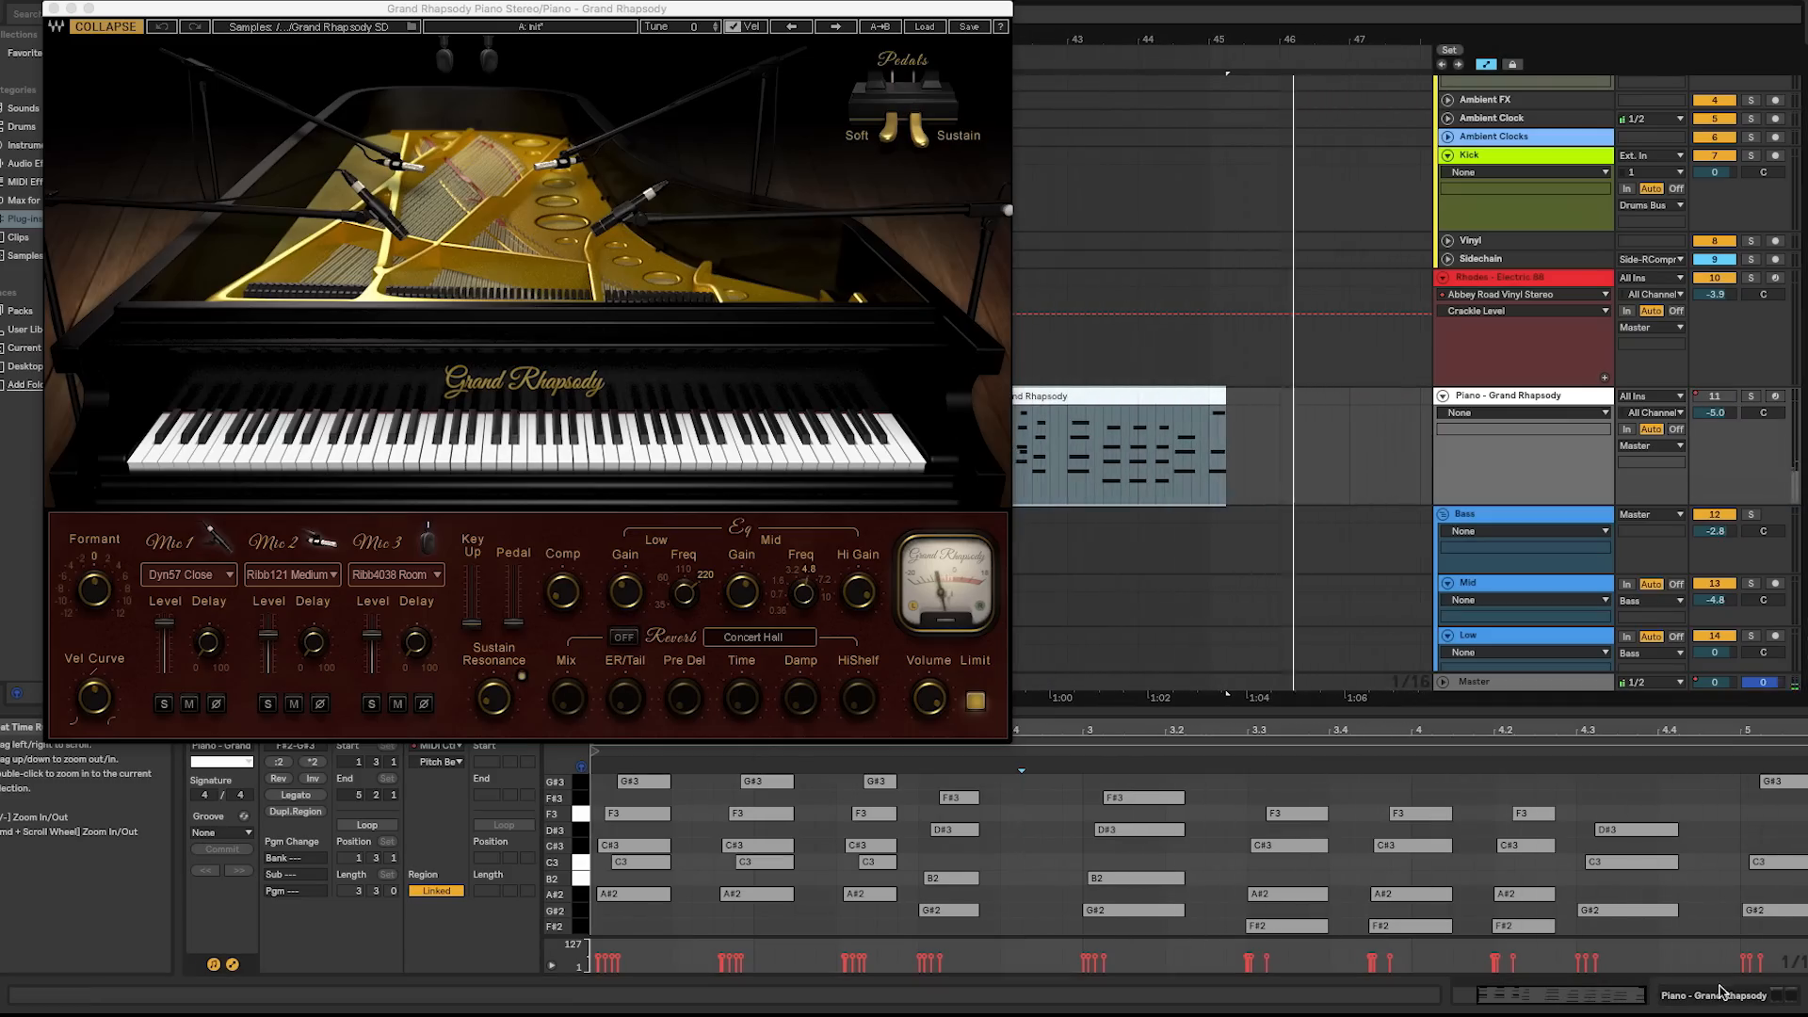
- Open the Kramer Tape plug-in on the piano track, open the next piano clip and close the Grand Rhapsody window
click(1719, 991)
click(401, 800)
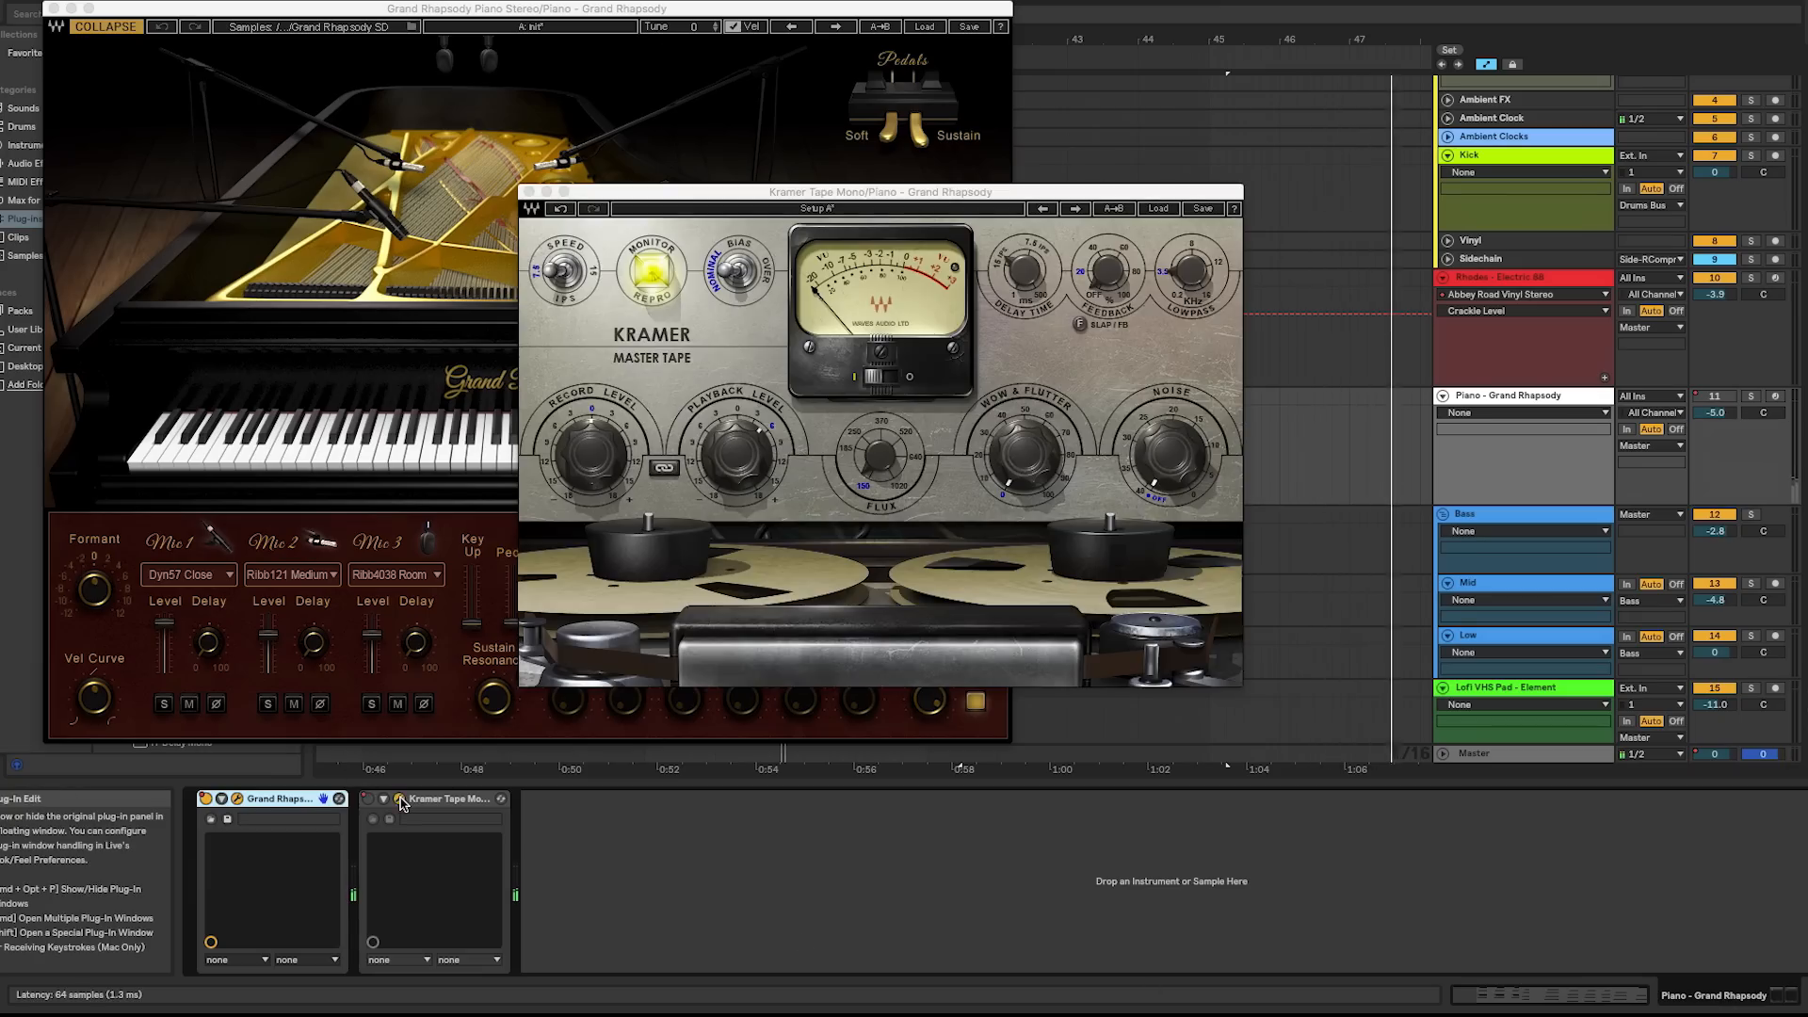
drag(1339, 44, 925, 35)
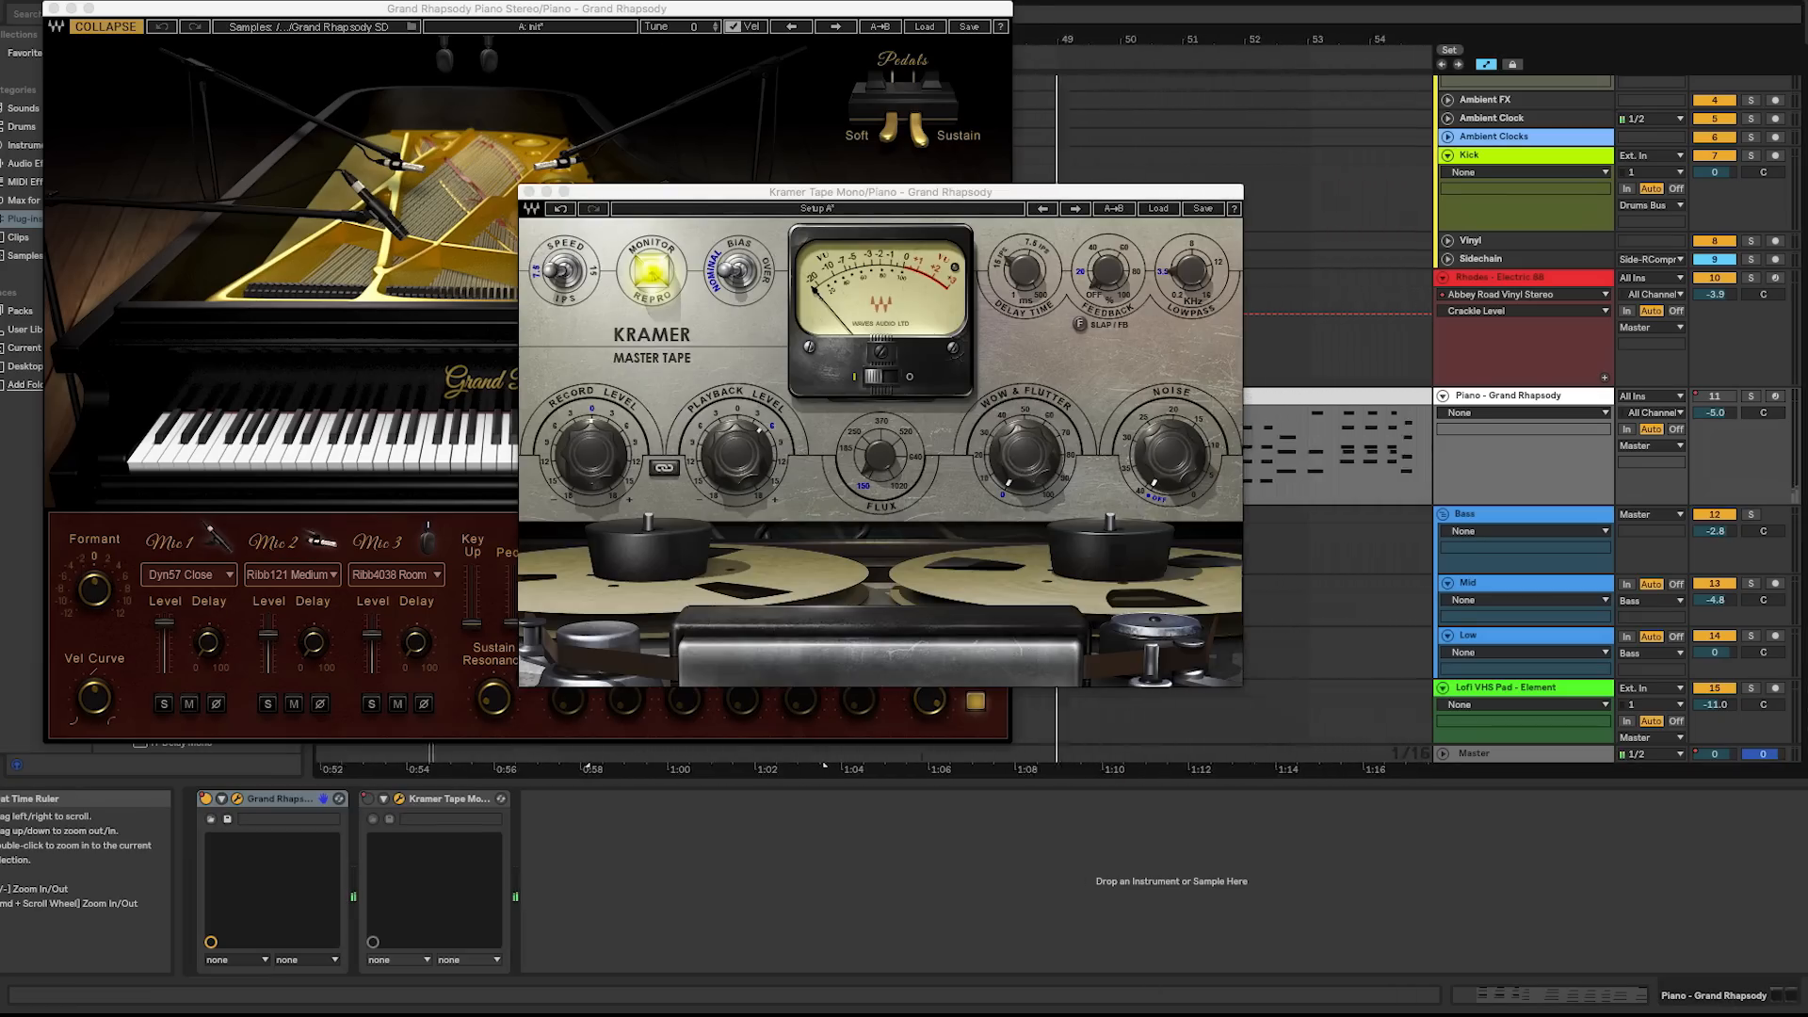
double_click(1309, 394)
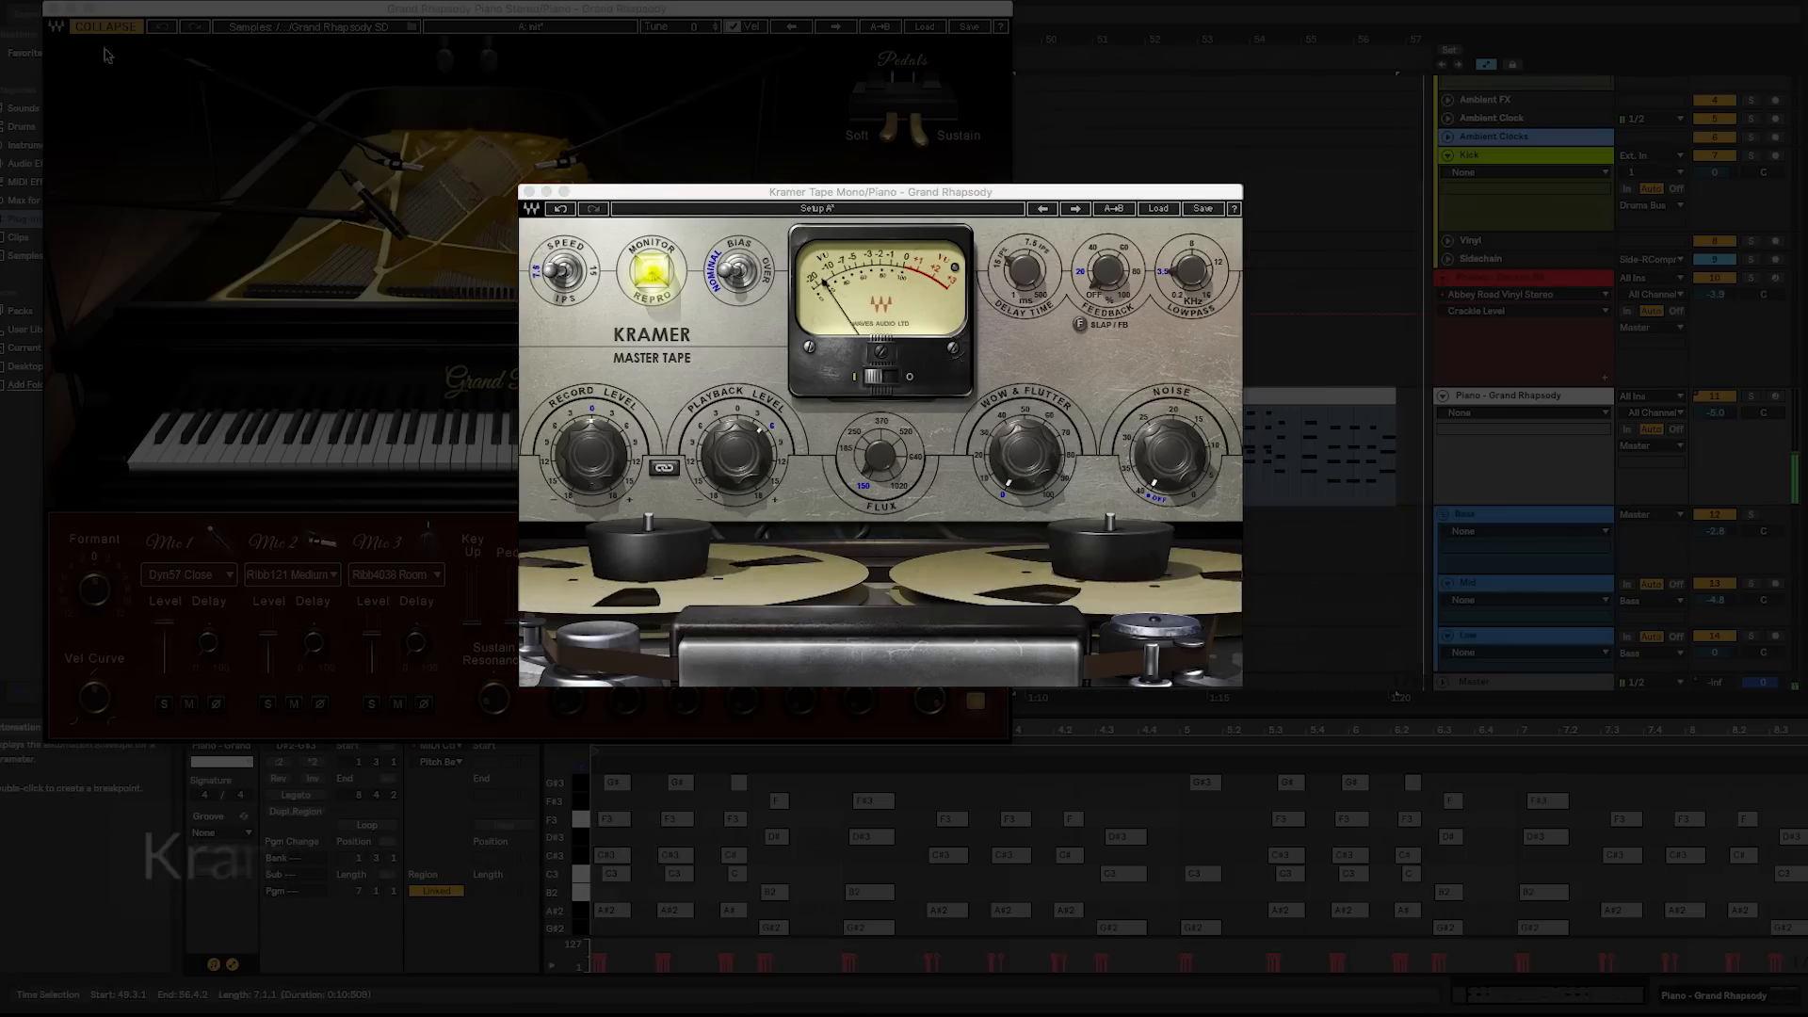
click(54, 9)
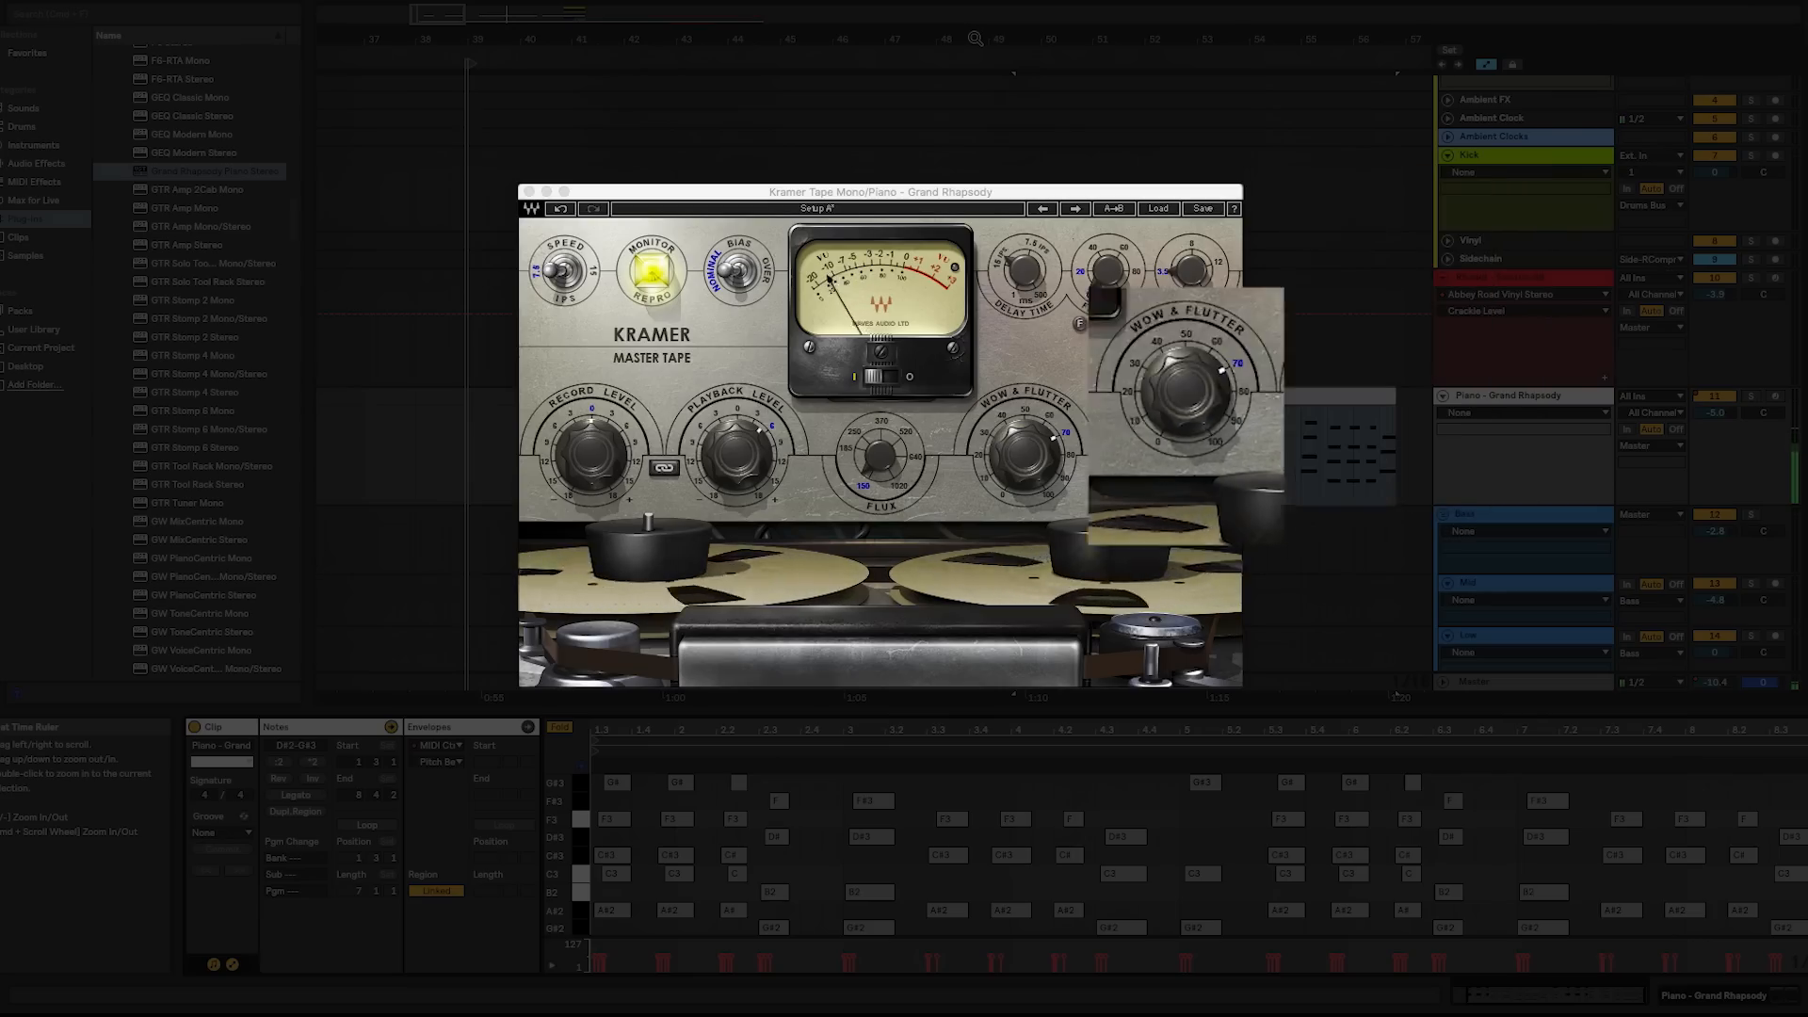
- Switch on the Kramer Tape device in the piano track's chain and close its window
drag(994, 35, 300, 29)
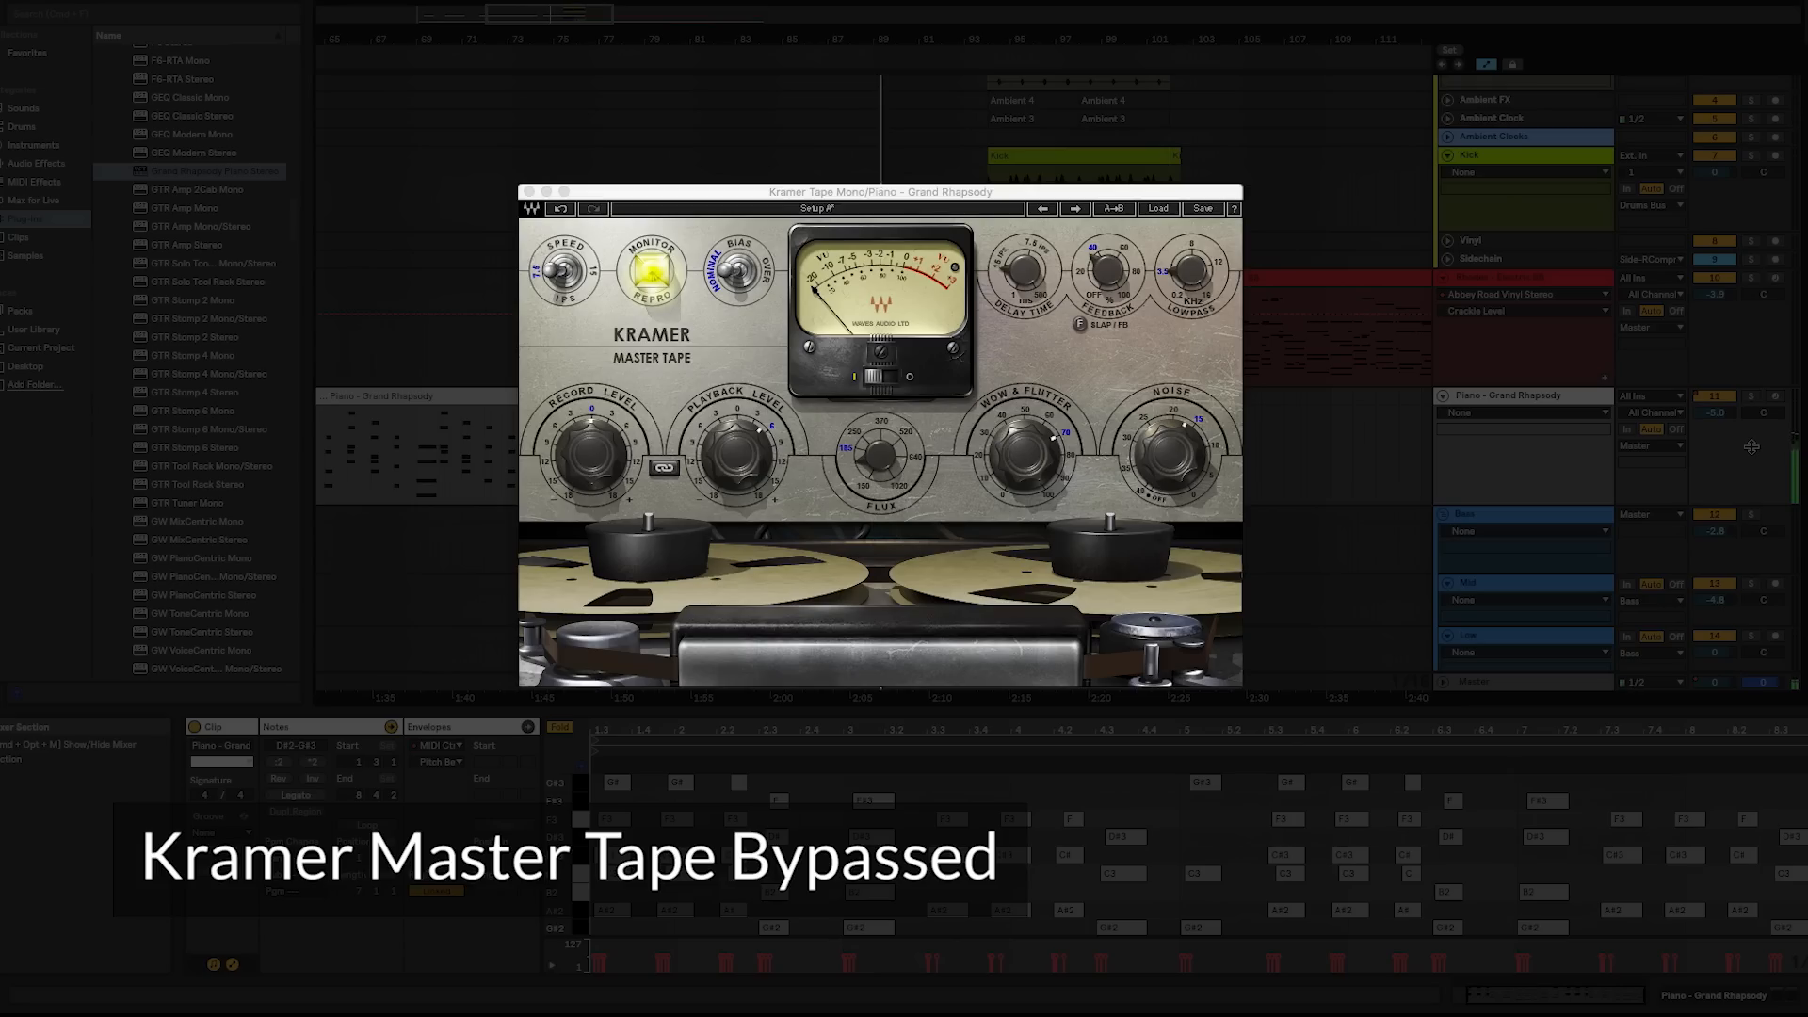
click(1753, 1004)
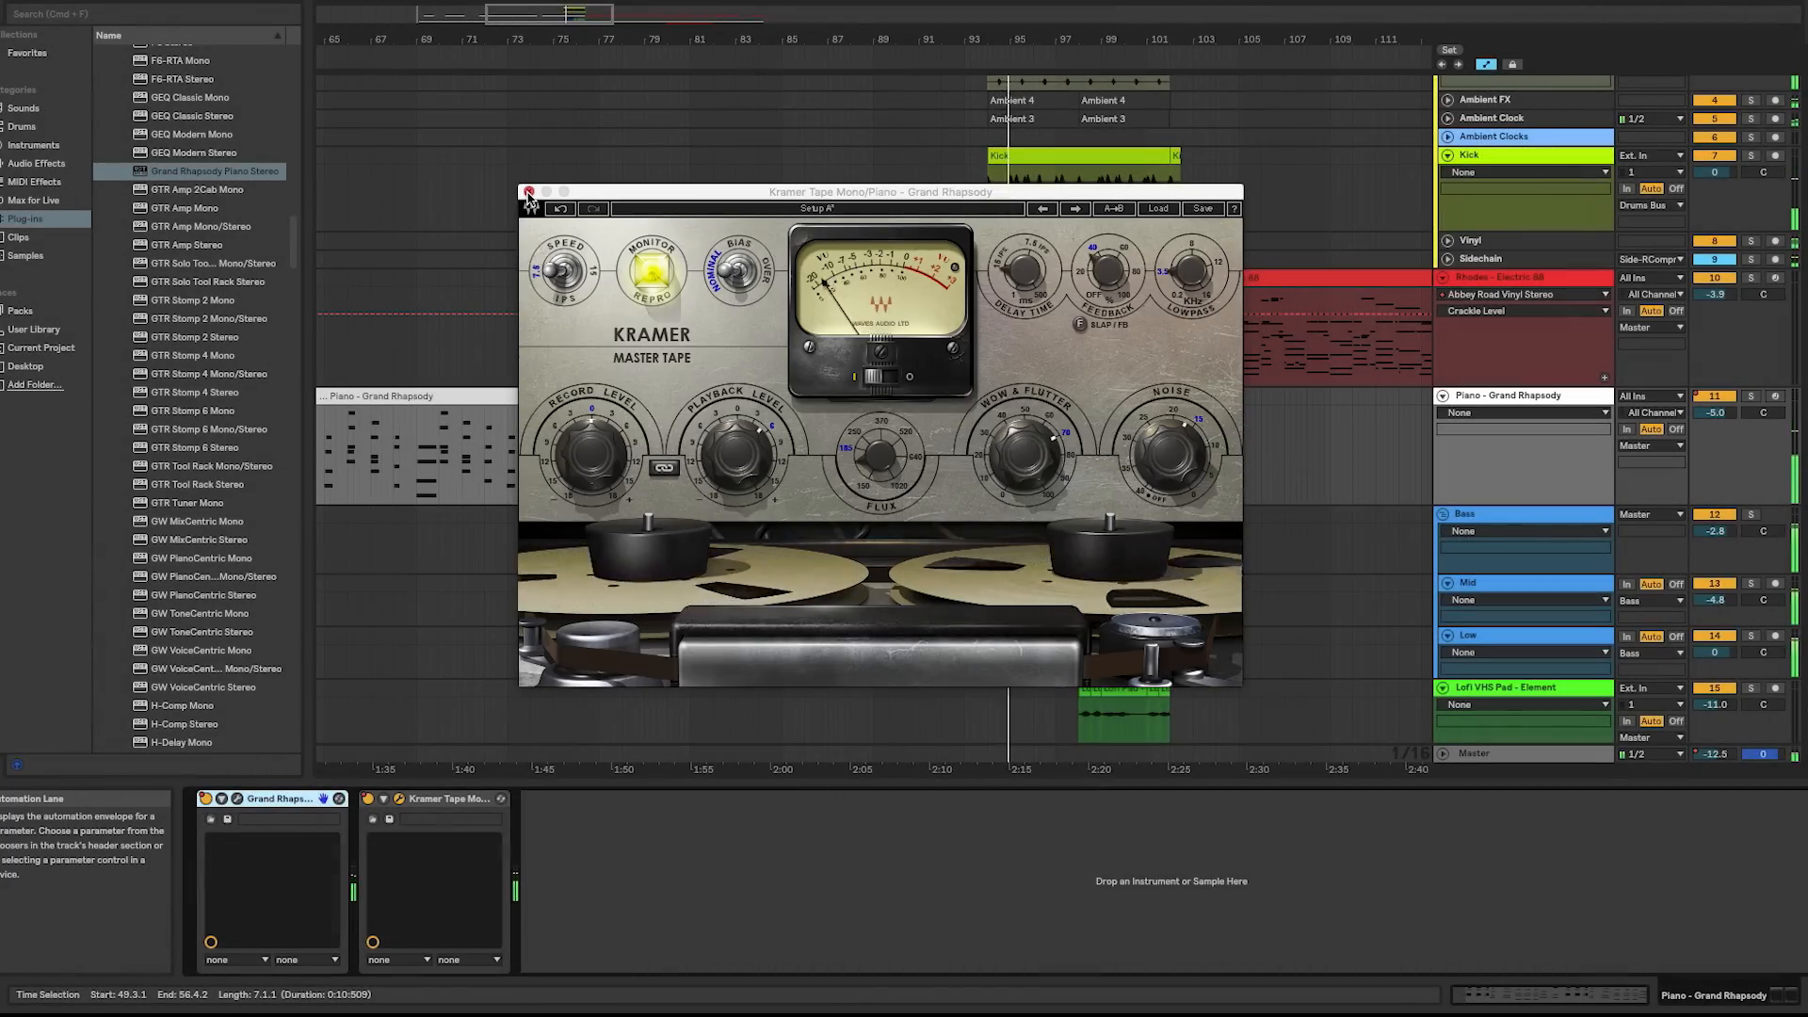
click(529, 193)
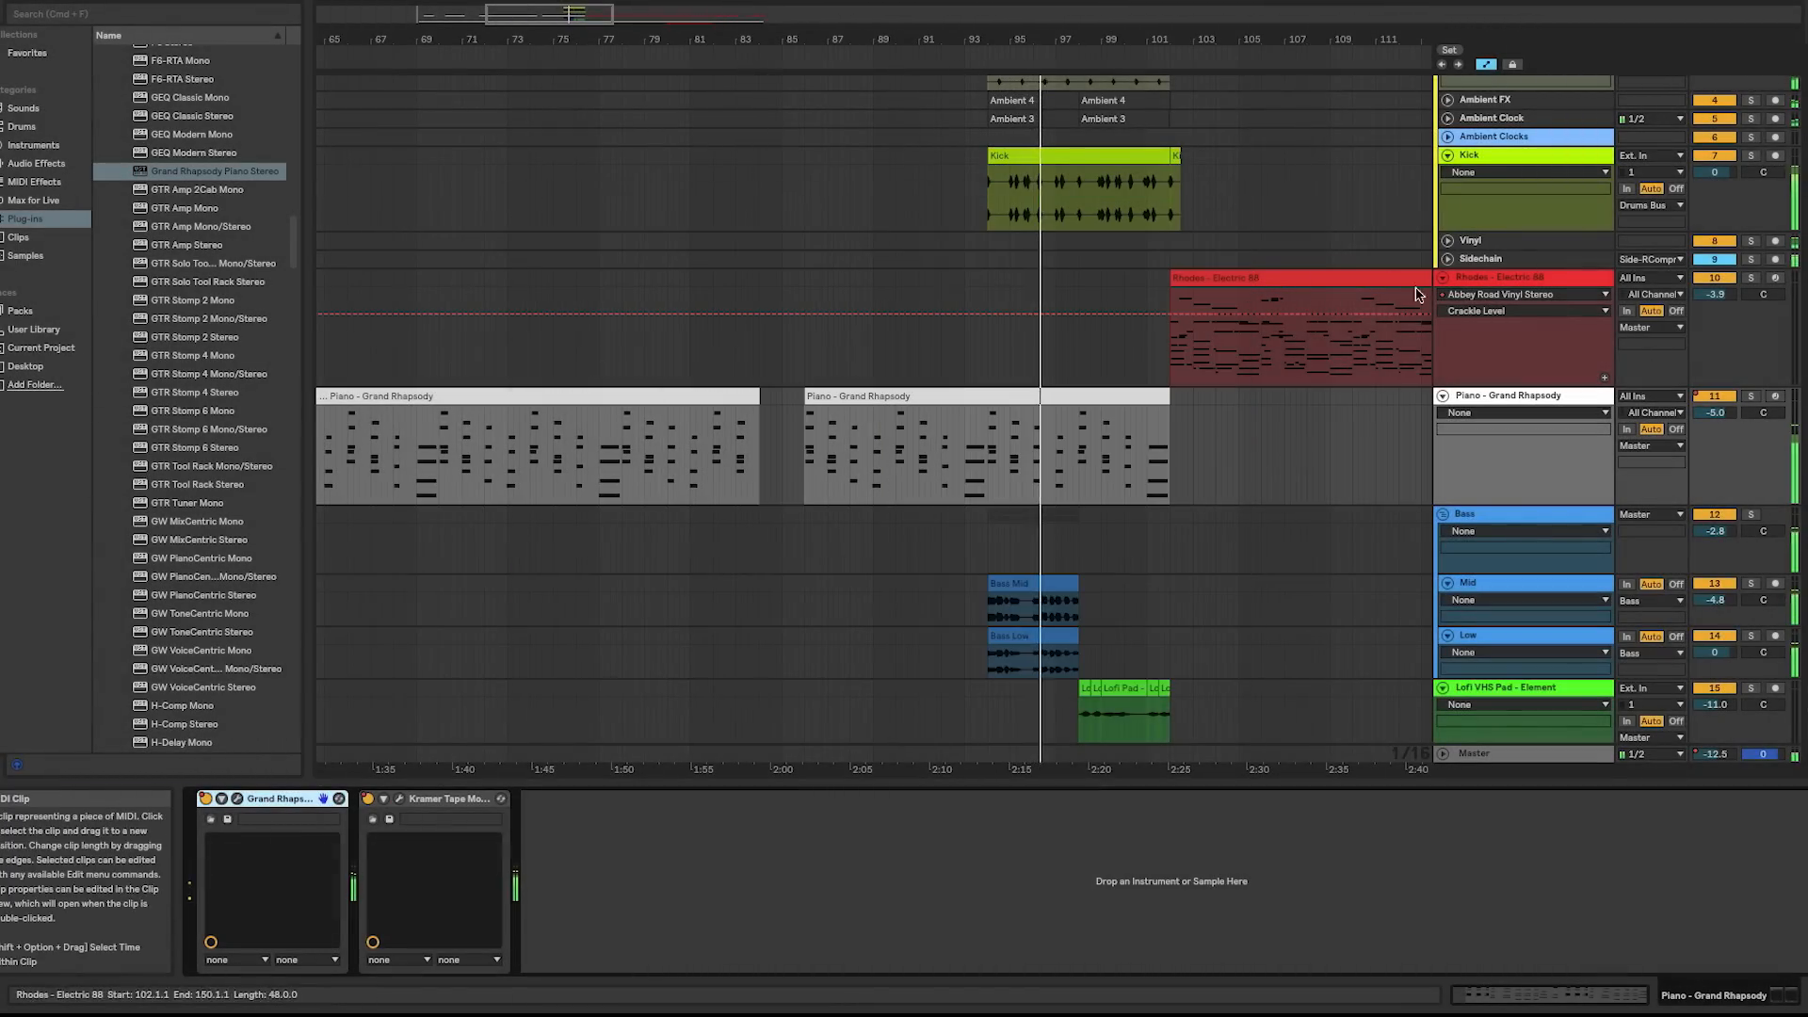
- Open the Electric 88 instrument on the Rhodes track and bring the Rhodes clip into the arrangement view
click(1733, 350)
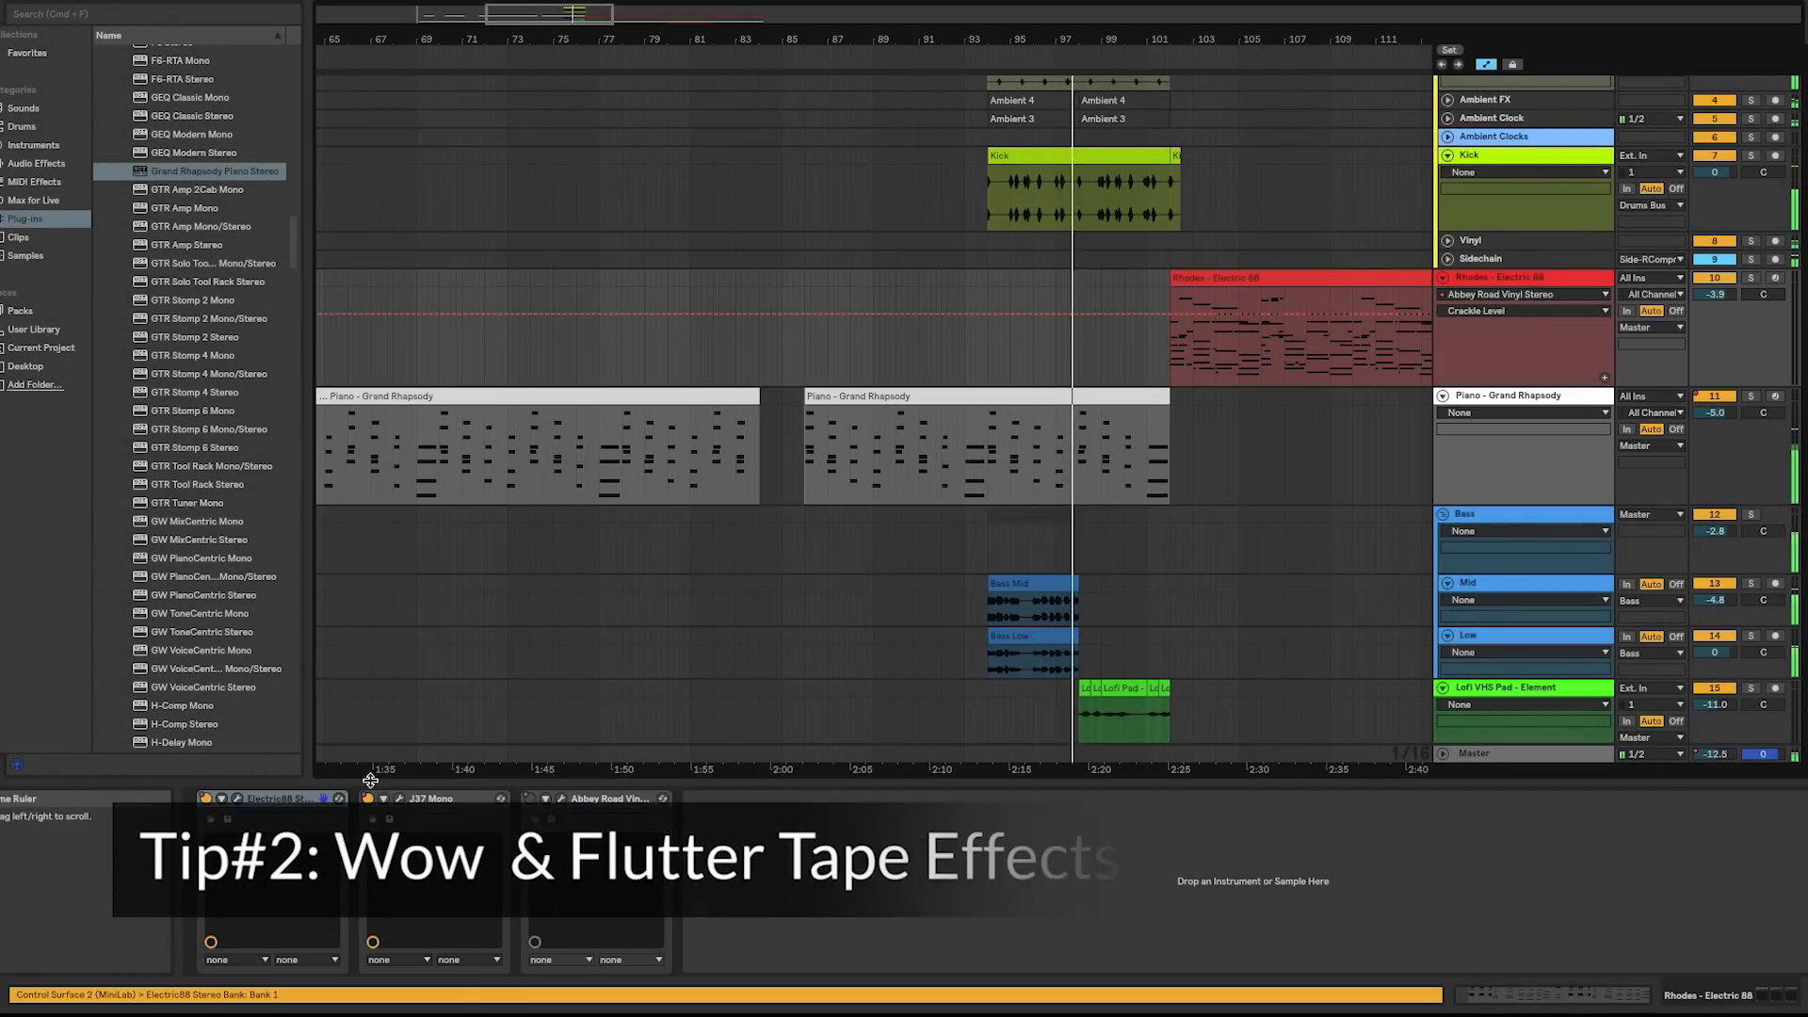
click(237, 798)
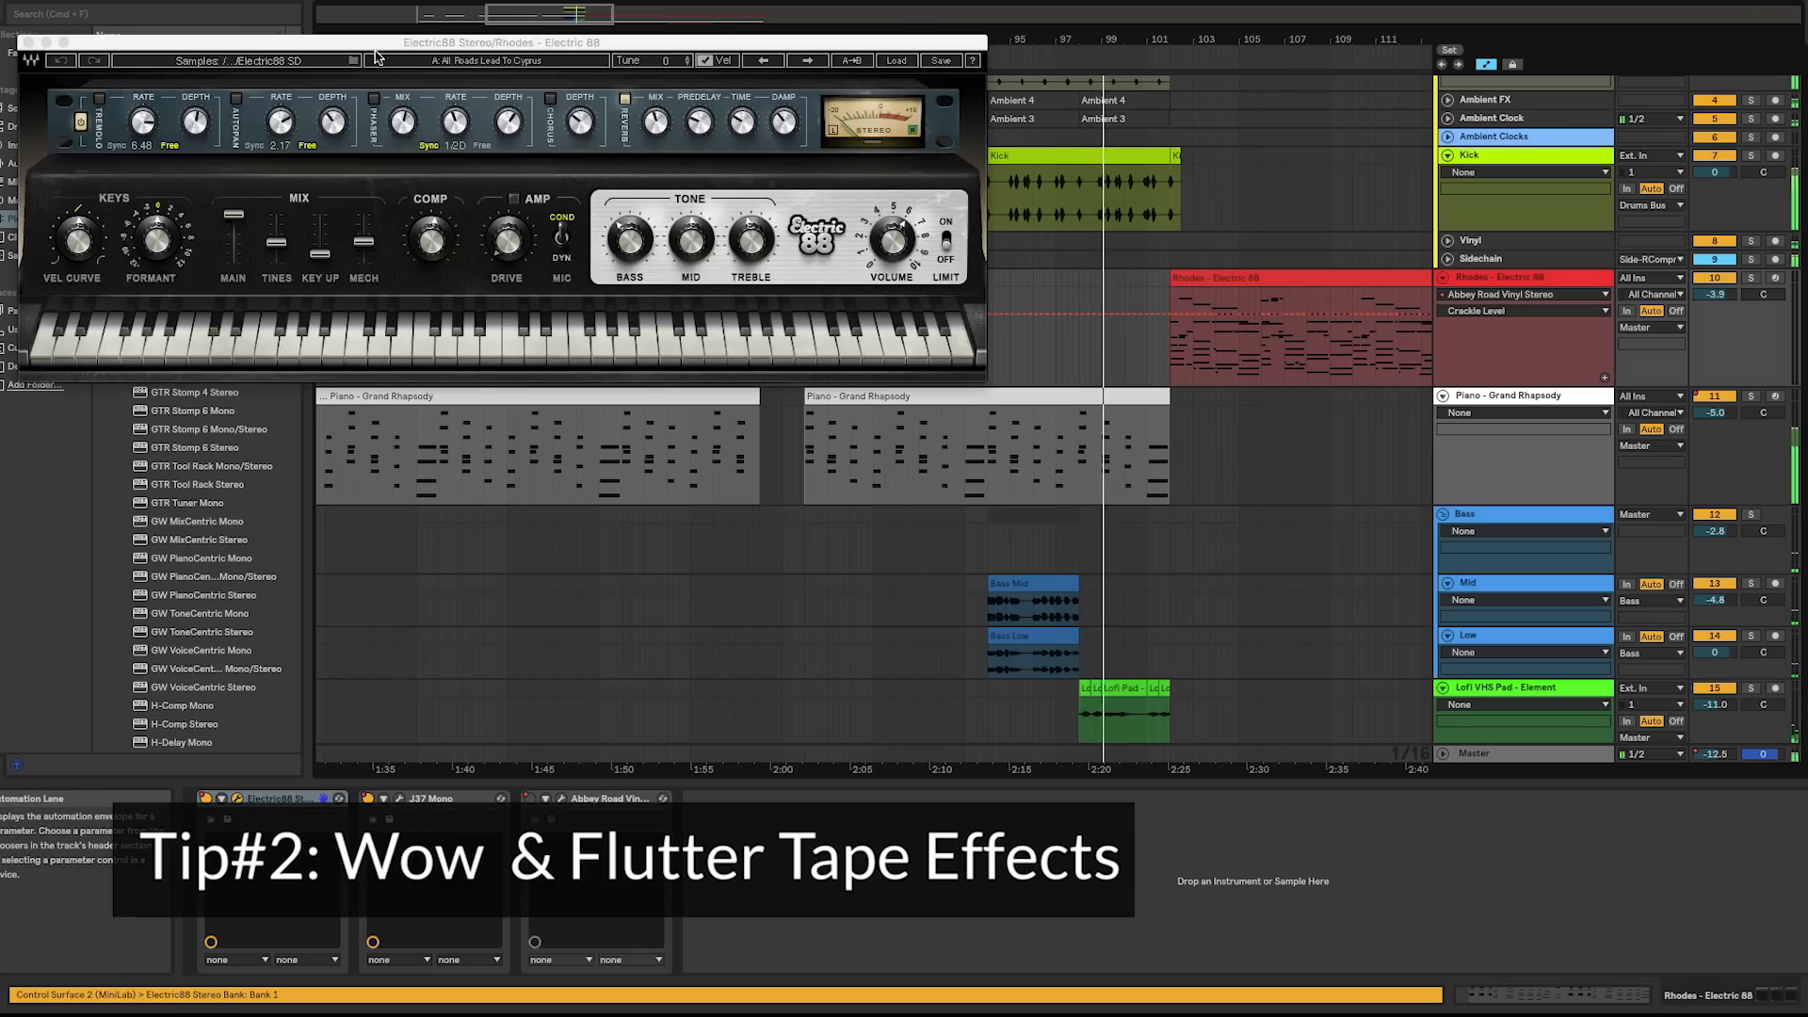
drag(395, 51, 416, 48)
drag(1334, 41, 1032, 38)
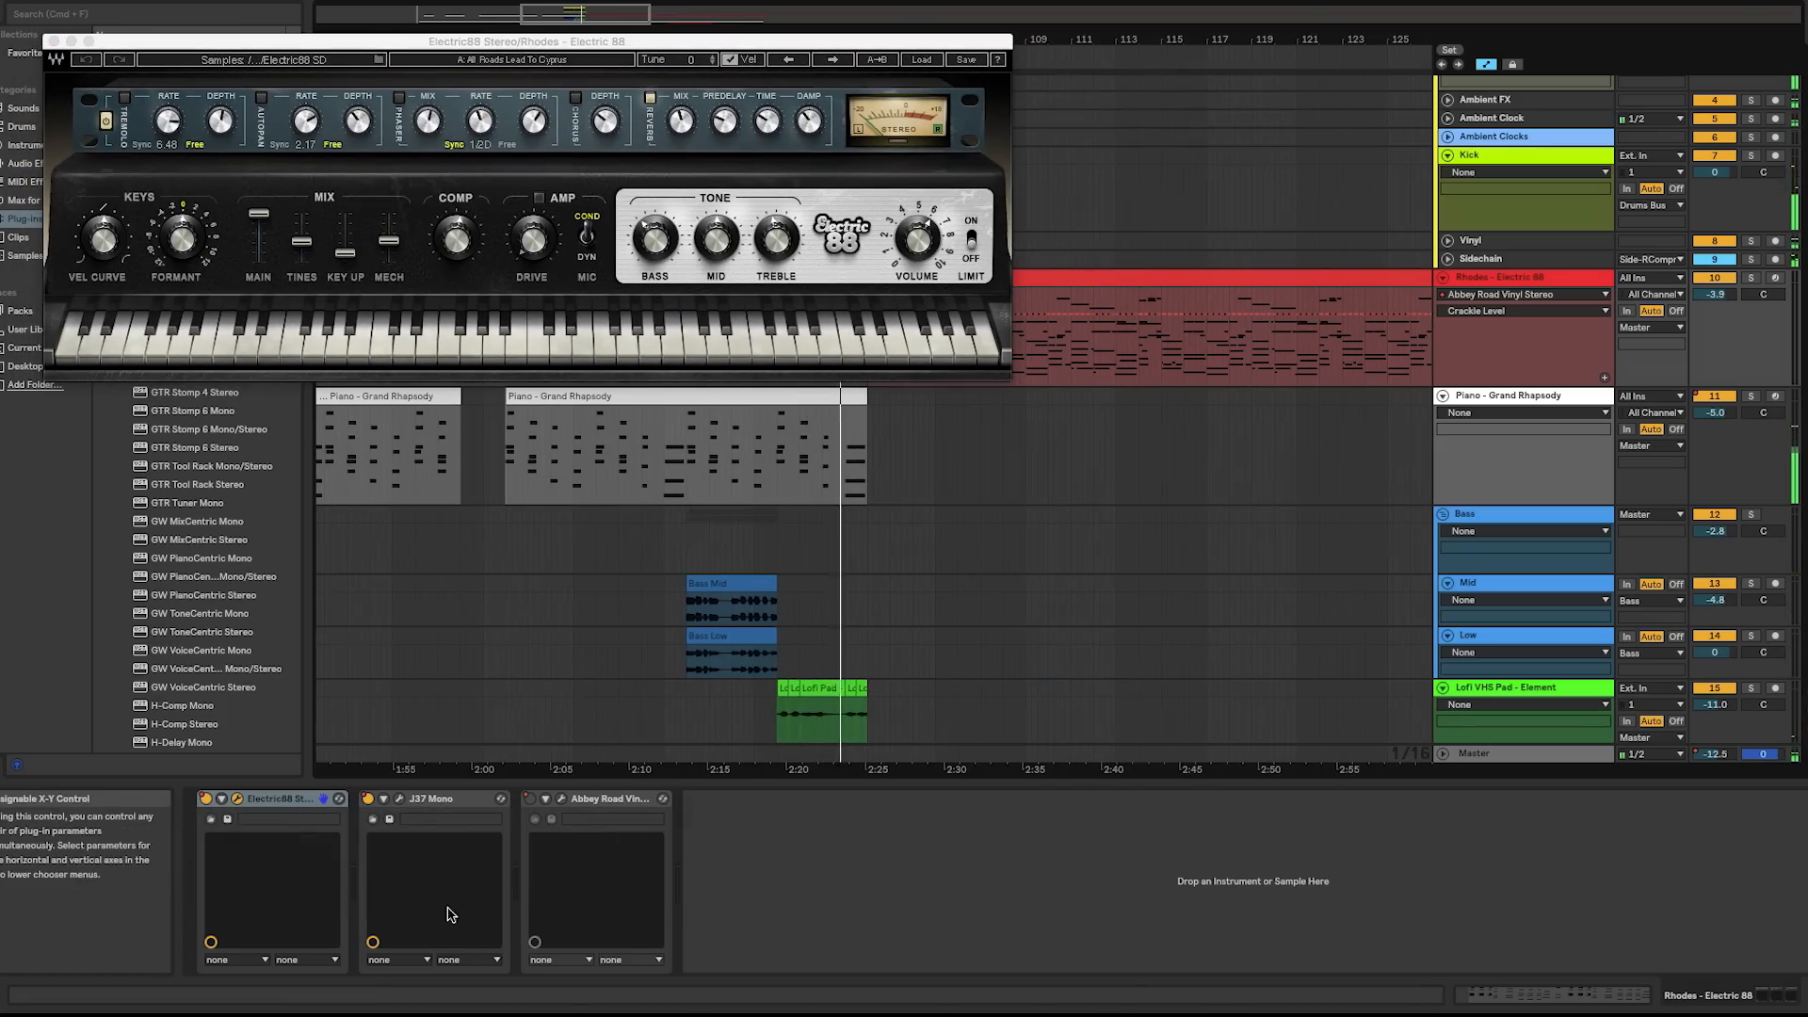
- Open the J37 tape plug-in on the Rhodes track and close the Electric 88 window
click(399, 799)
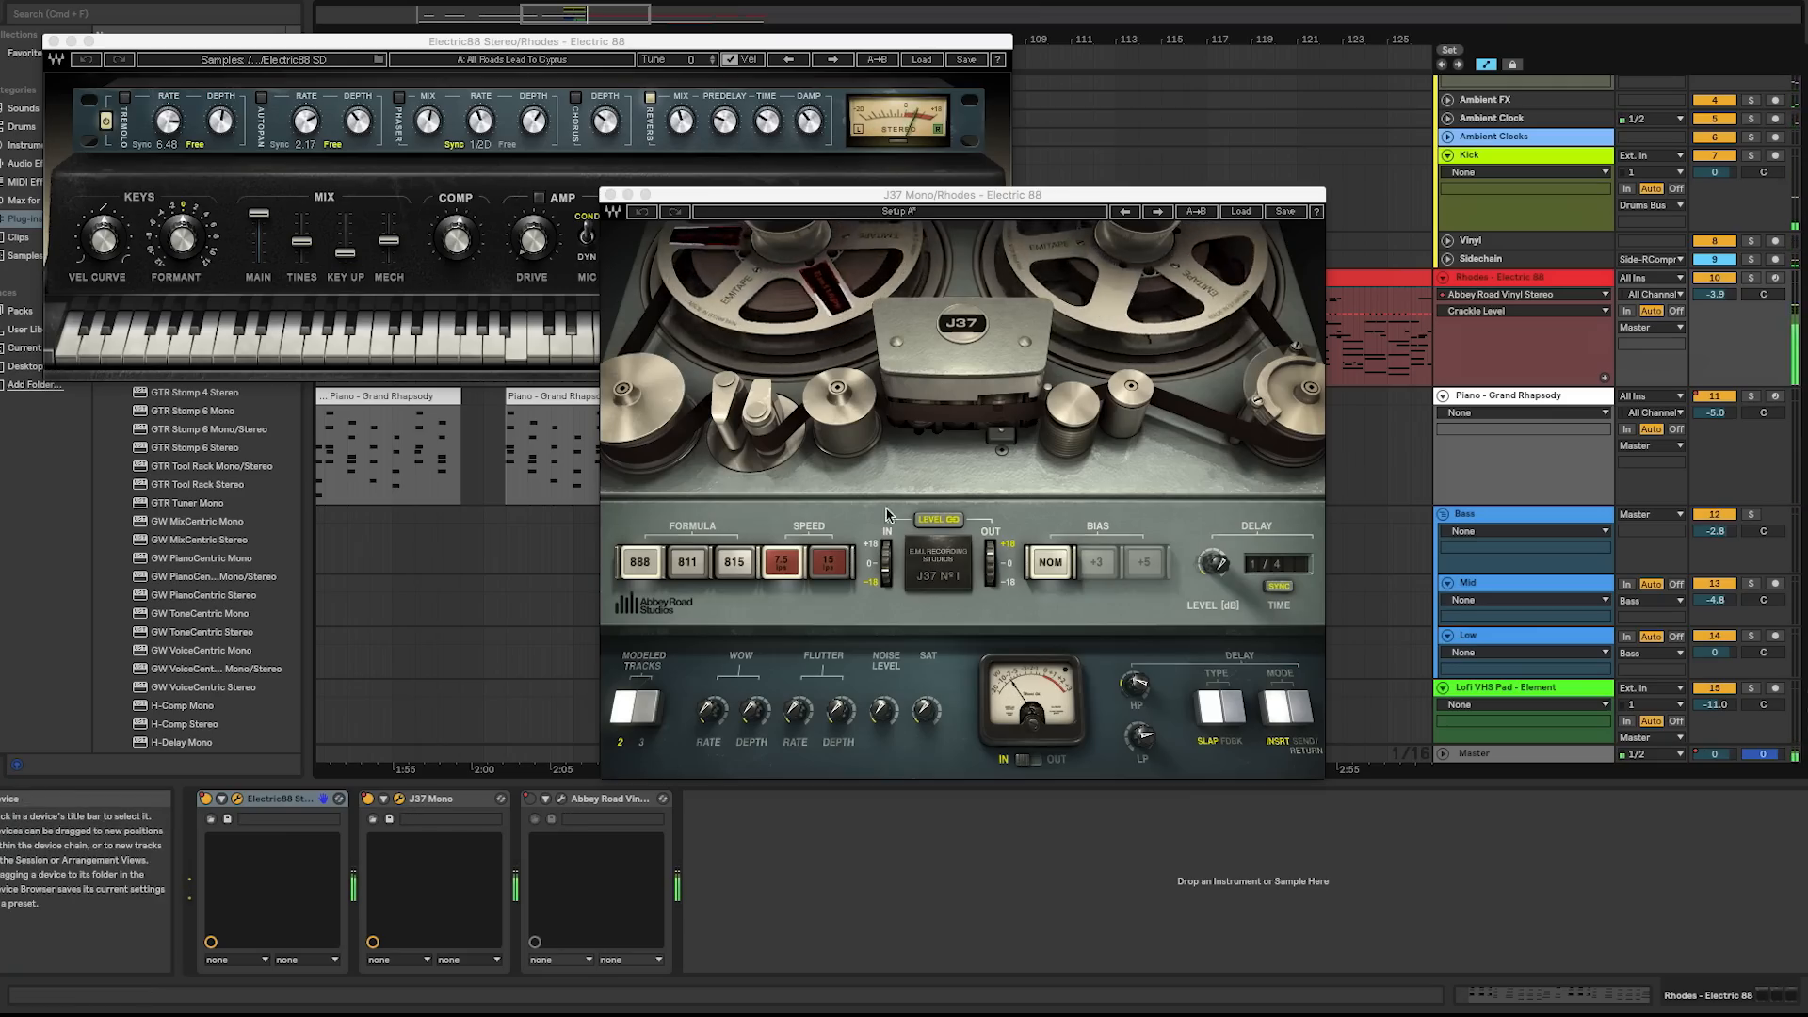
drag(991, 198, 1053, 274)
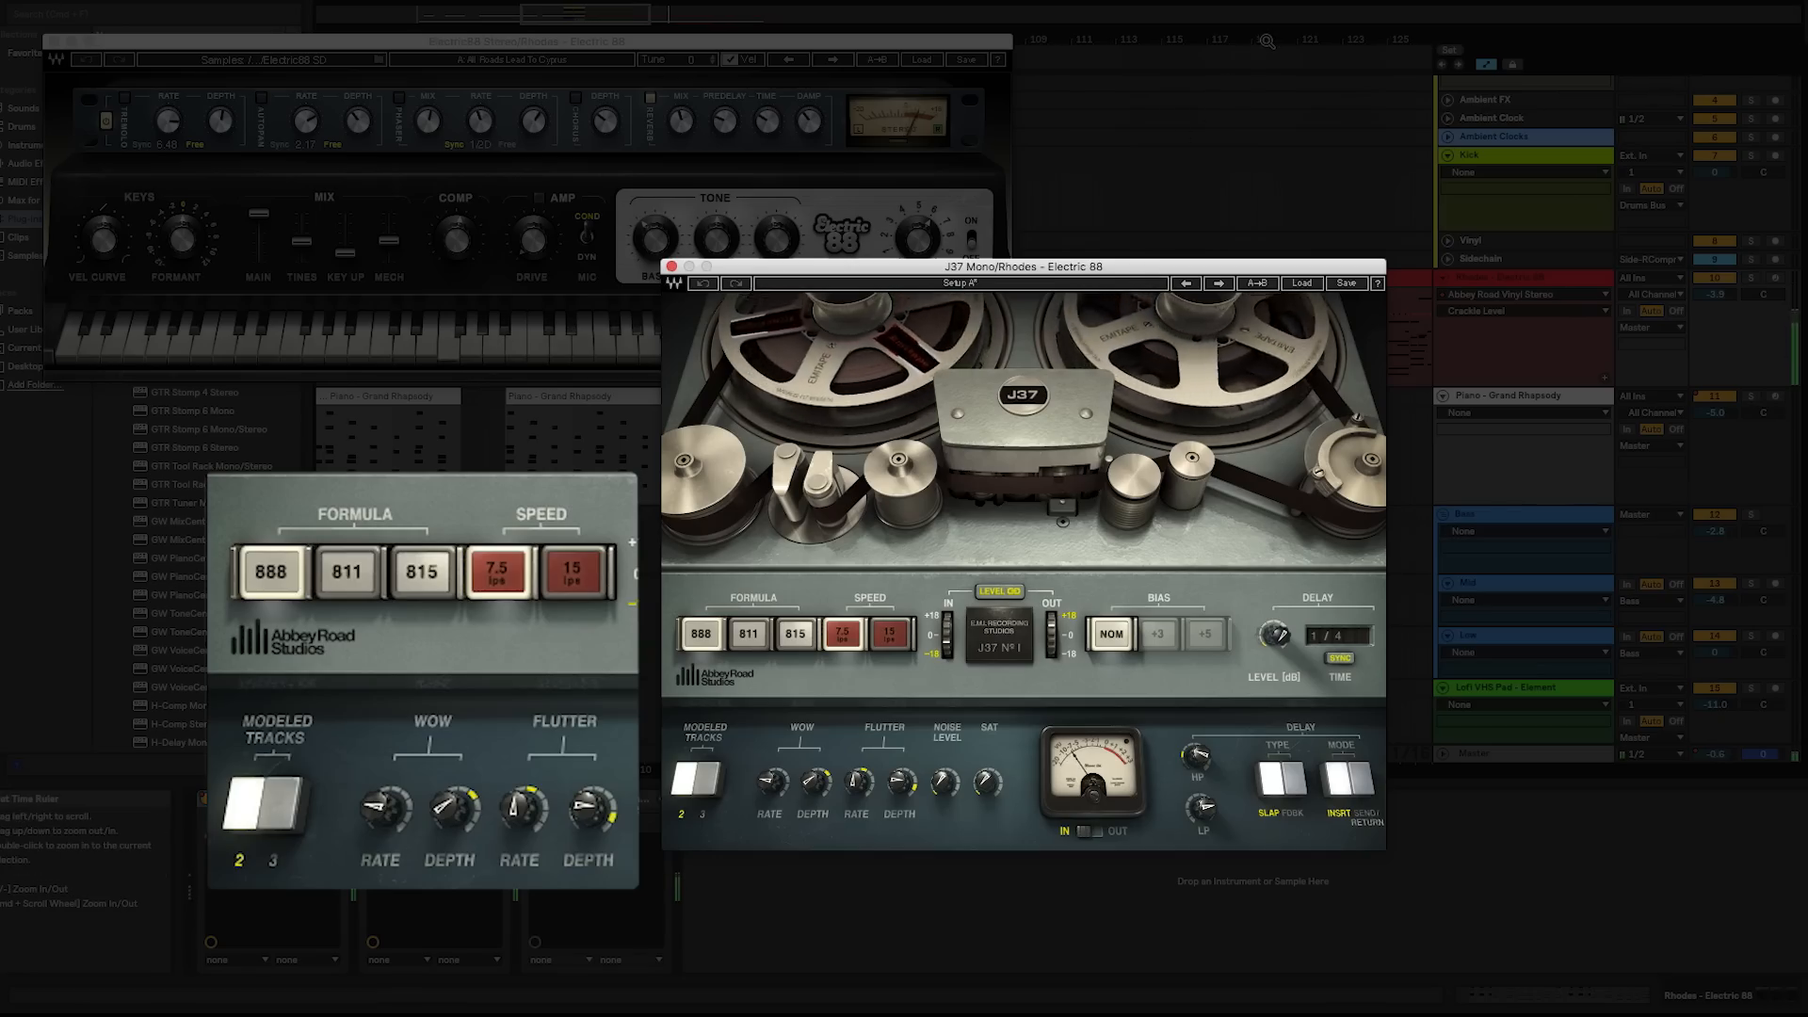
drag(1267, 42, 902, 57)
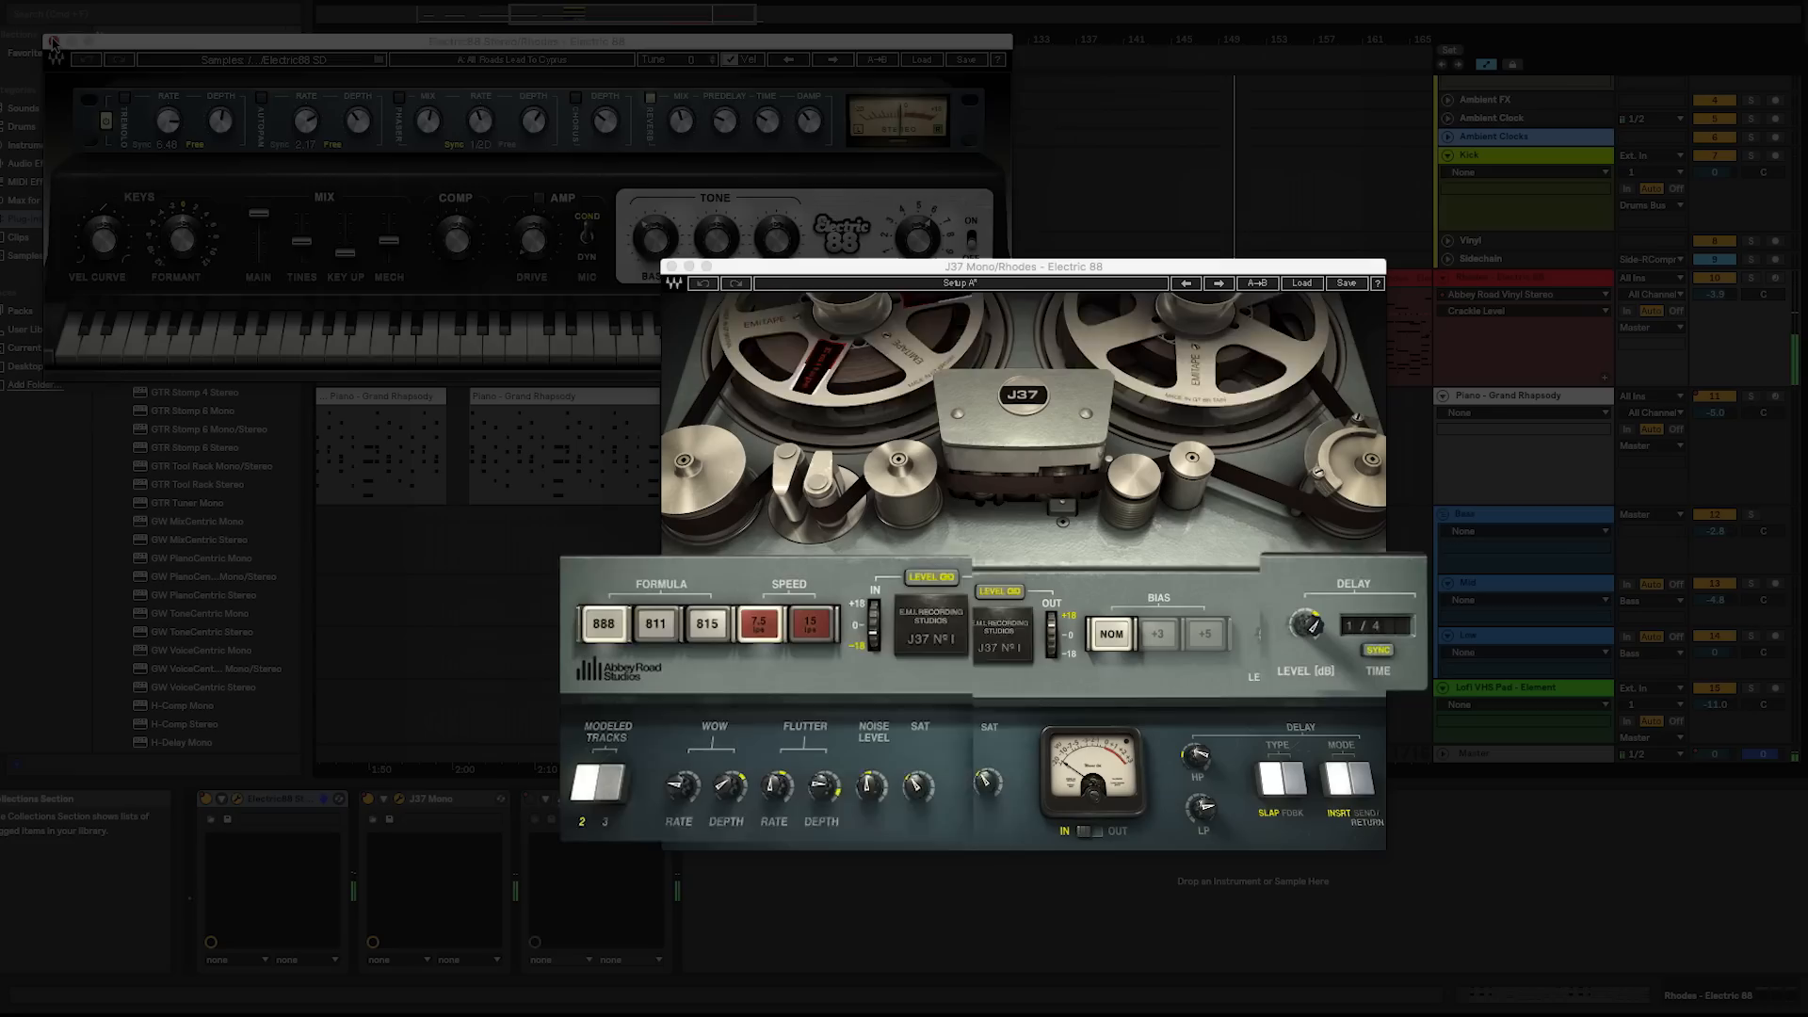
click(52, 42)
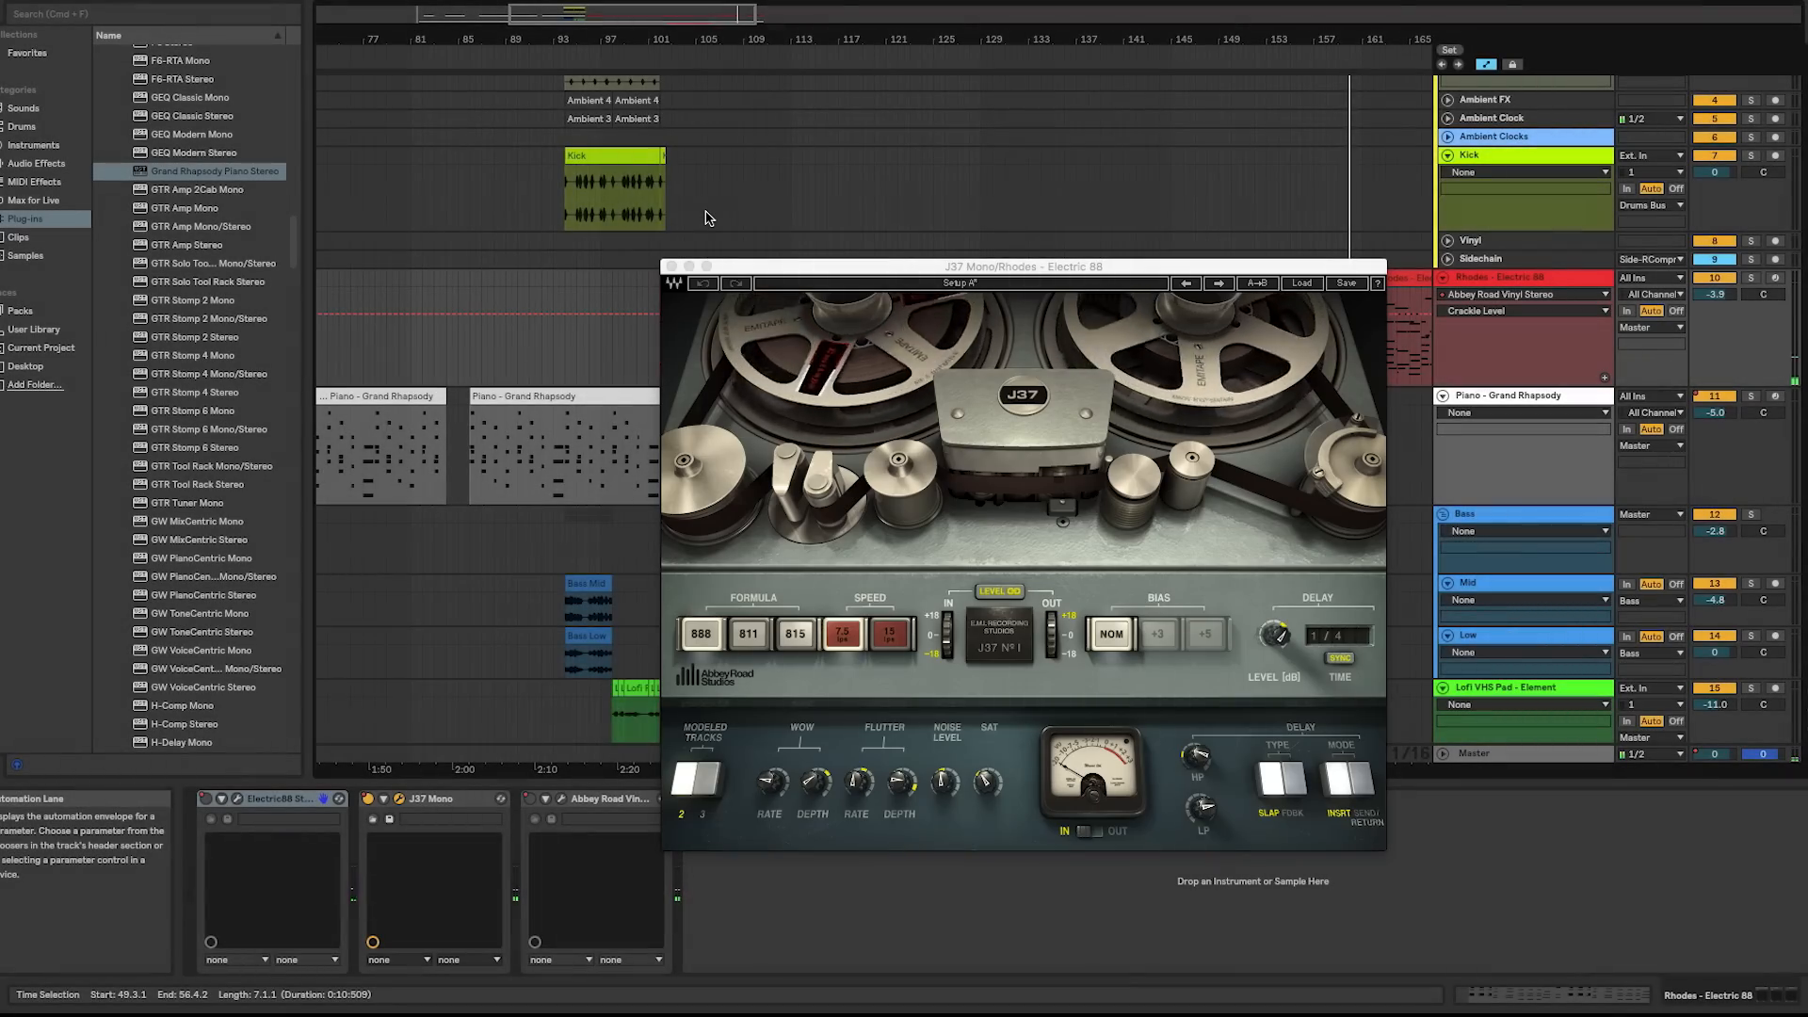
- Open the Abbey Road Vinyl plug-in on the Rhodes track and move its window clear of the J37
click(562, 798)
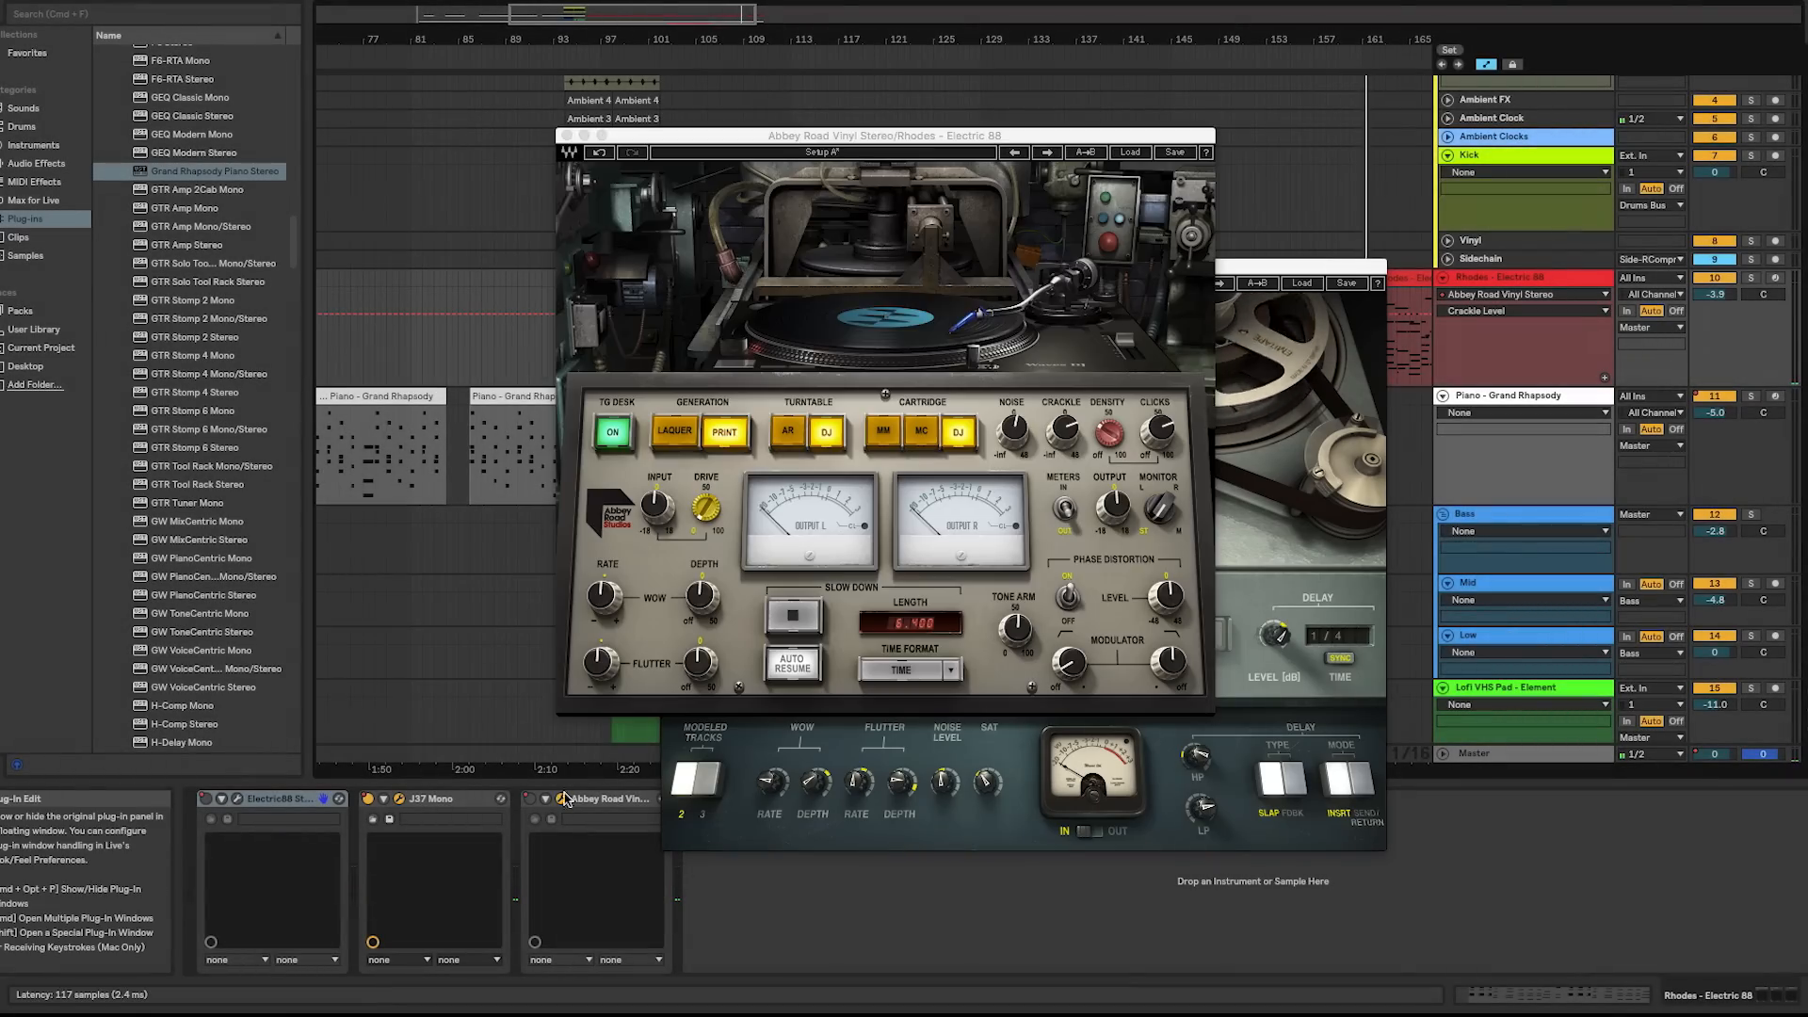
drag(813, 132, 506, 37)
drag(736, 339, 690, 330)
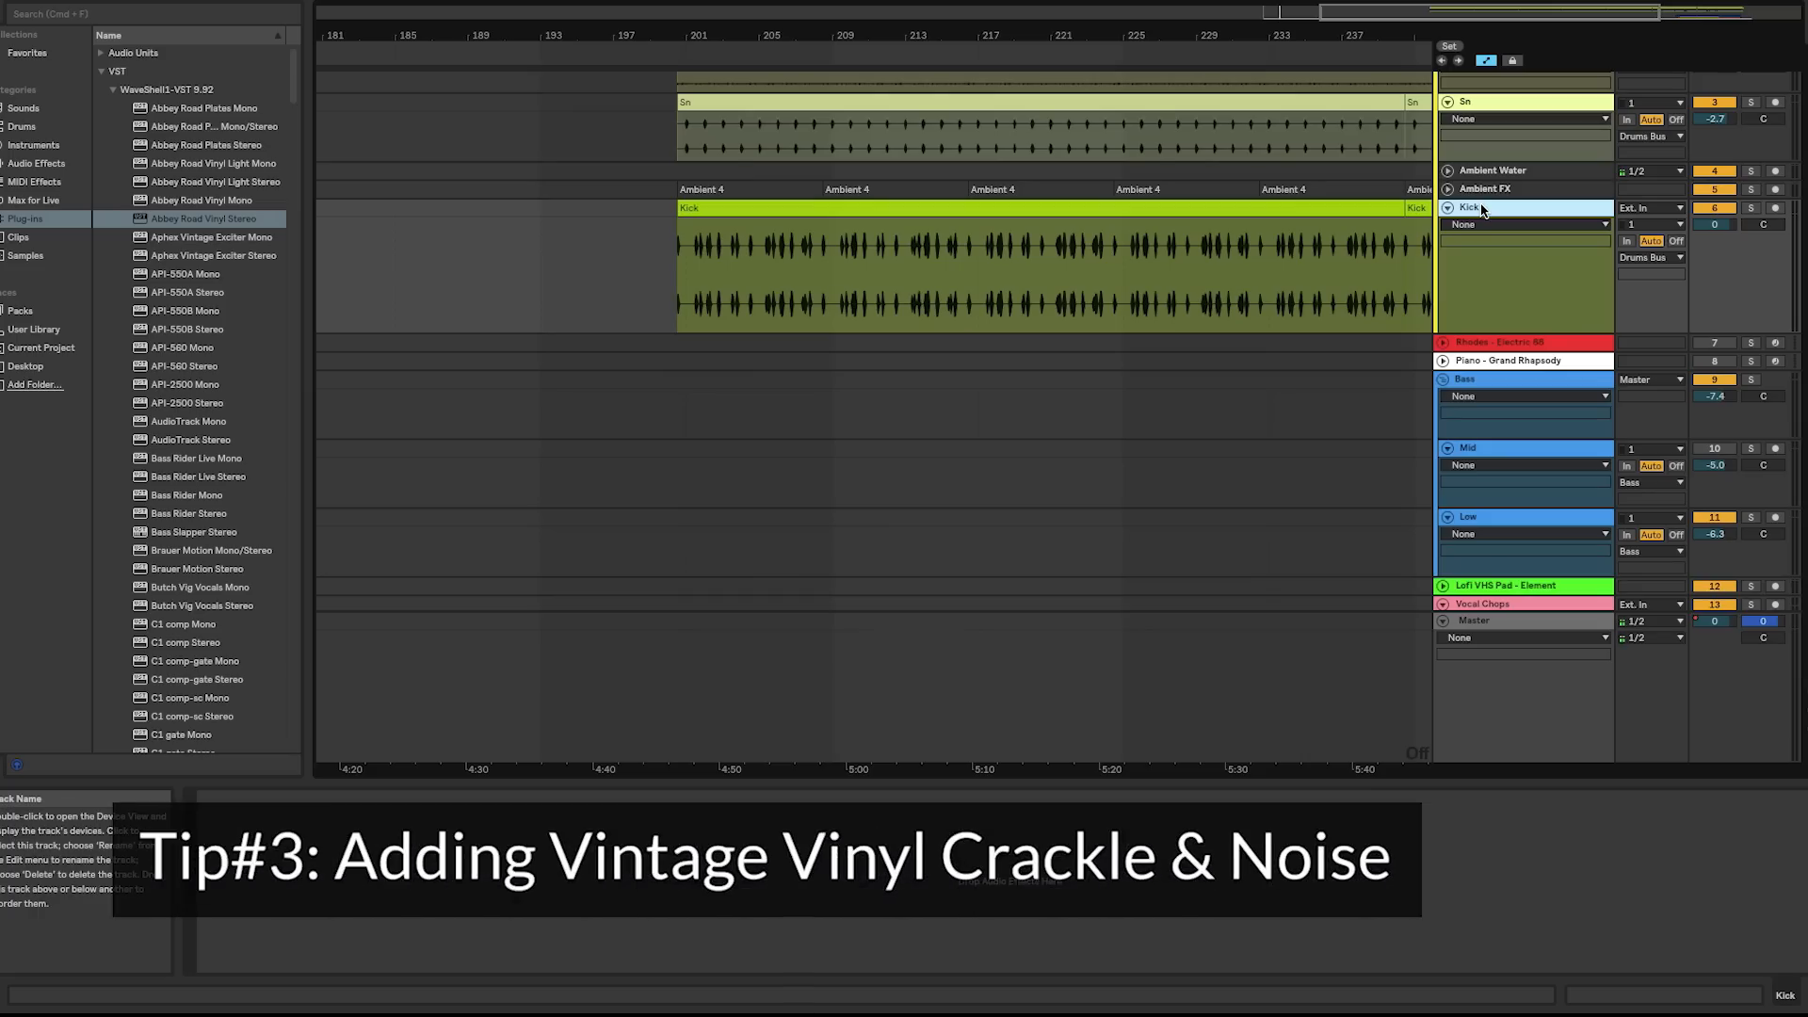
- Insert an audio track named Vinyl below the Kick track and load Abbey Road Vinyl Stereo on it
key(super+t)
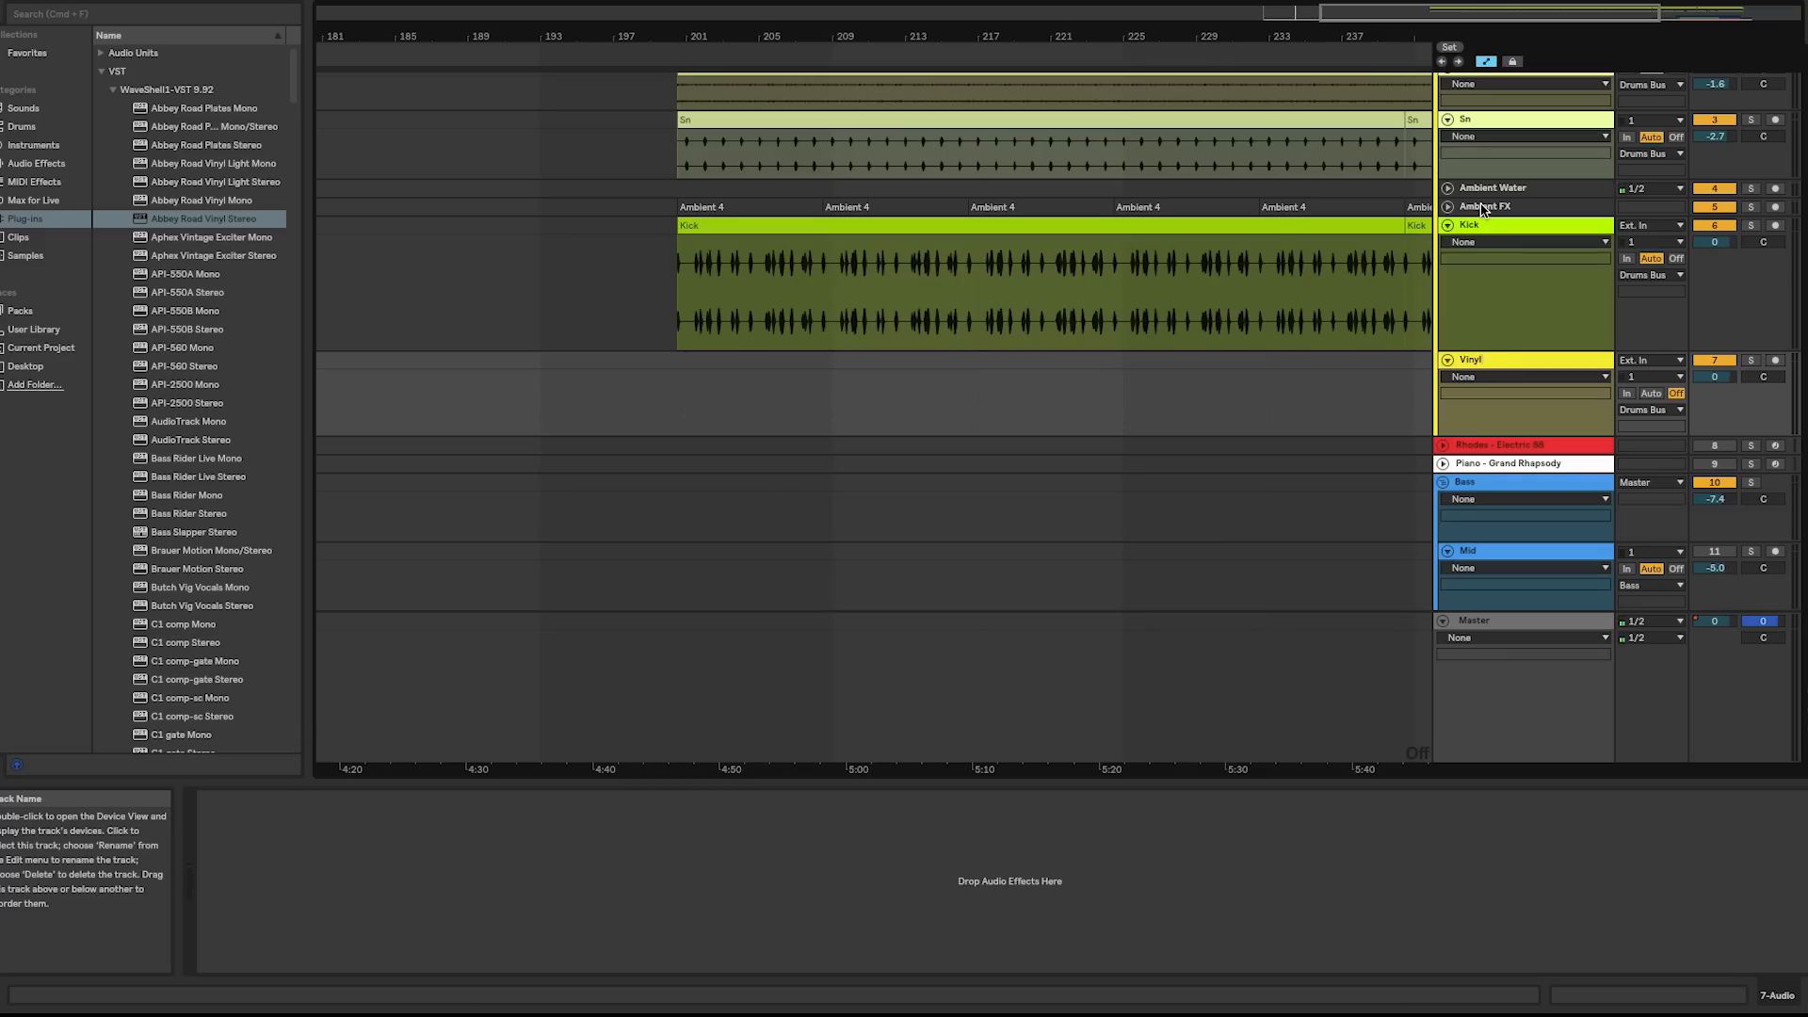
drag(236, 220, 245, 223)
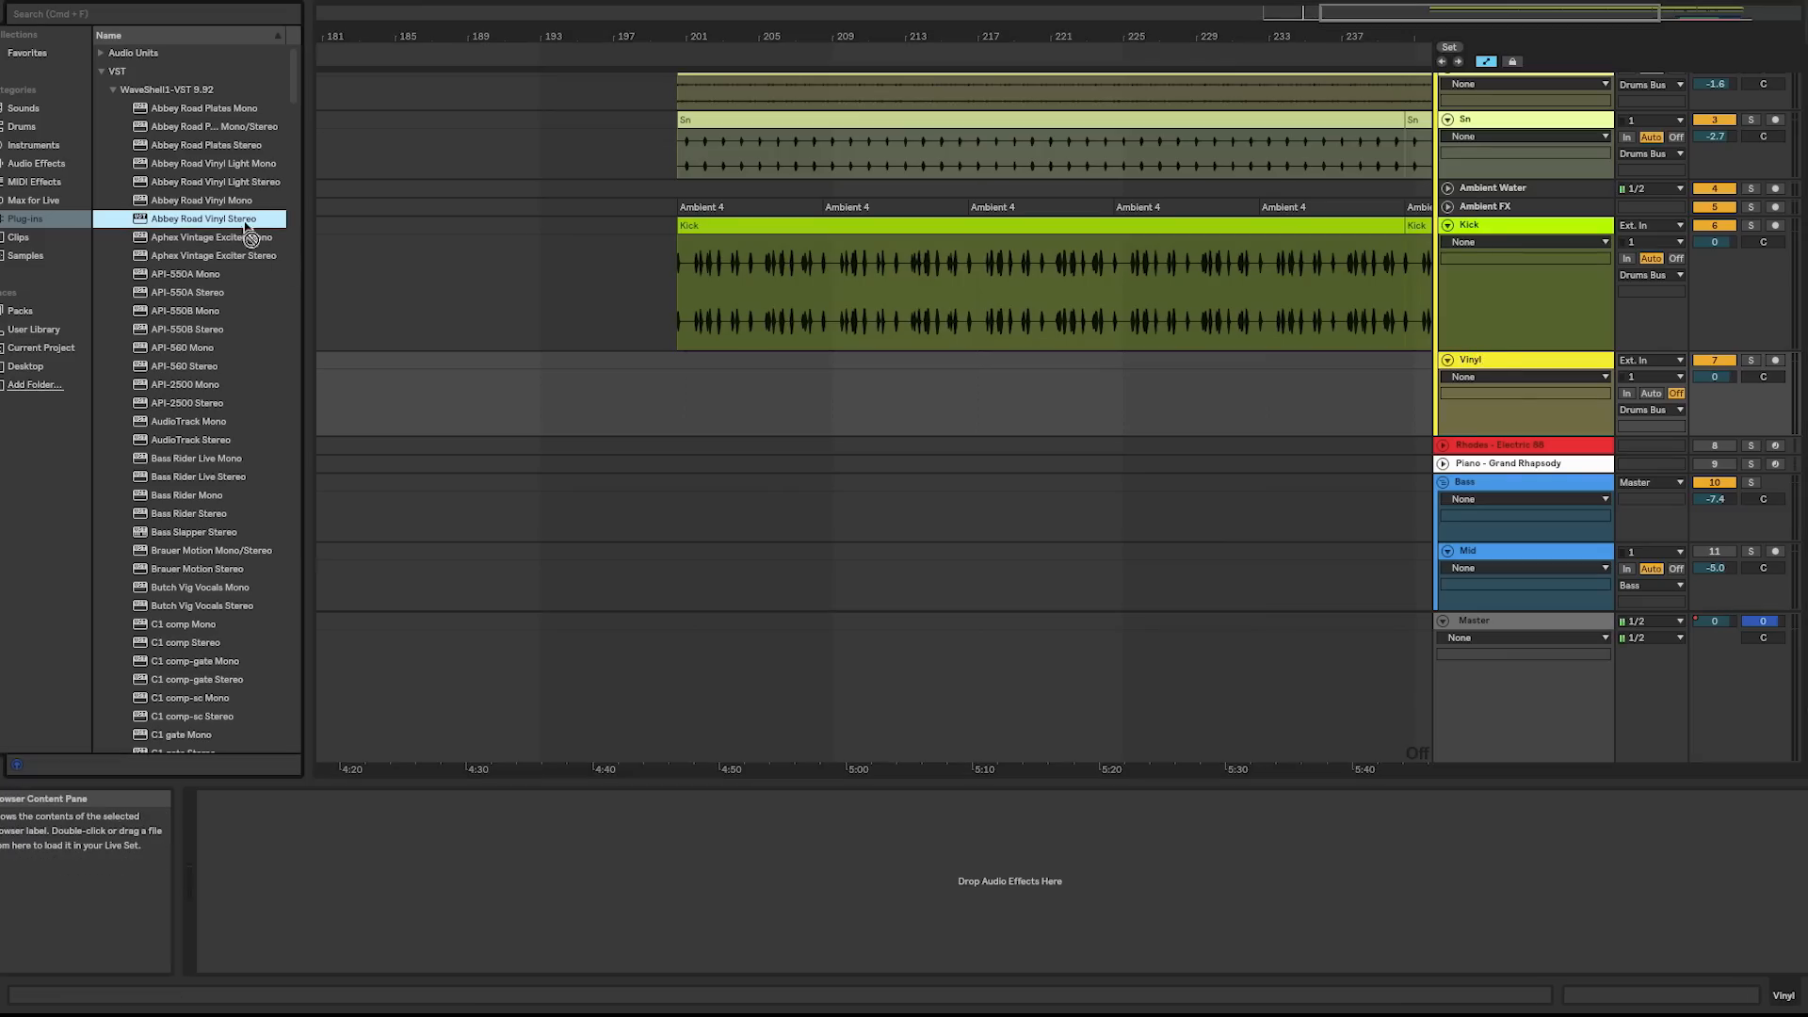
drag(1514, 420, 1514, 420)
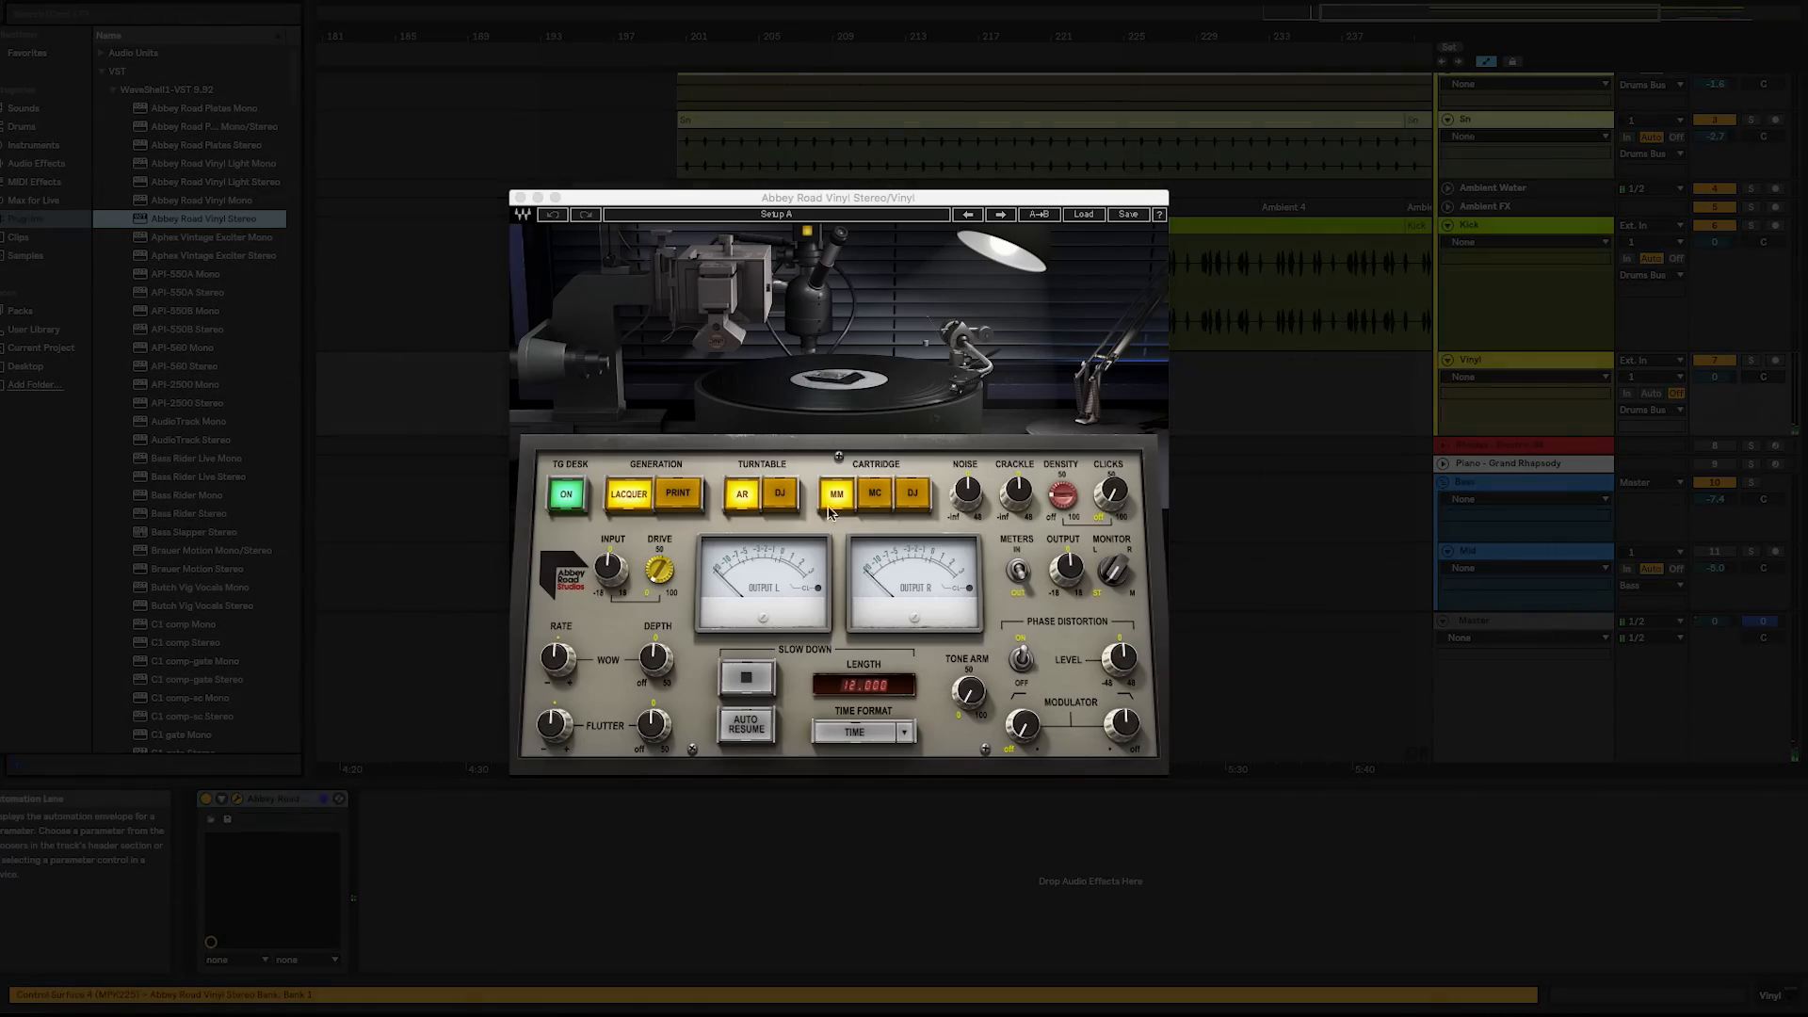
- Set the vinyl plug-in's generation to Print, the turntable to DJ and the cartridge to MM
click(676, 500)
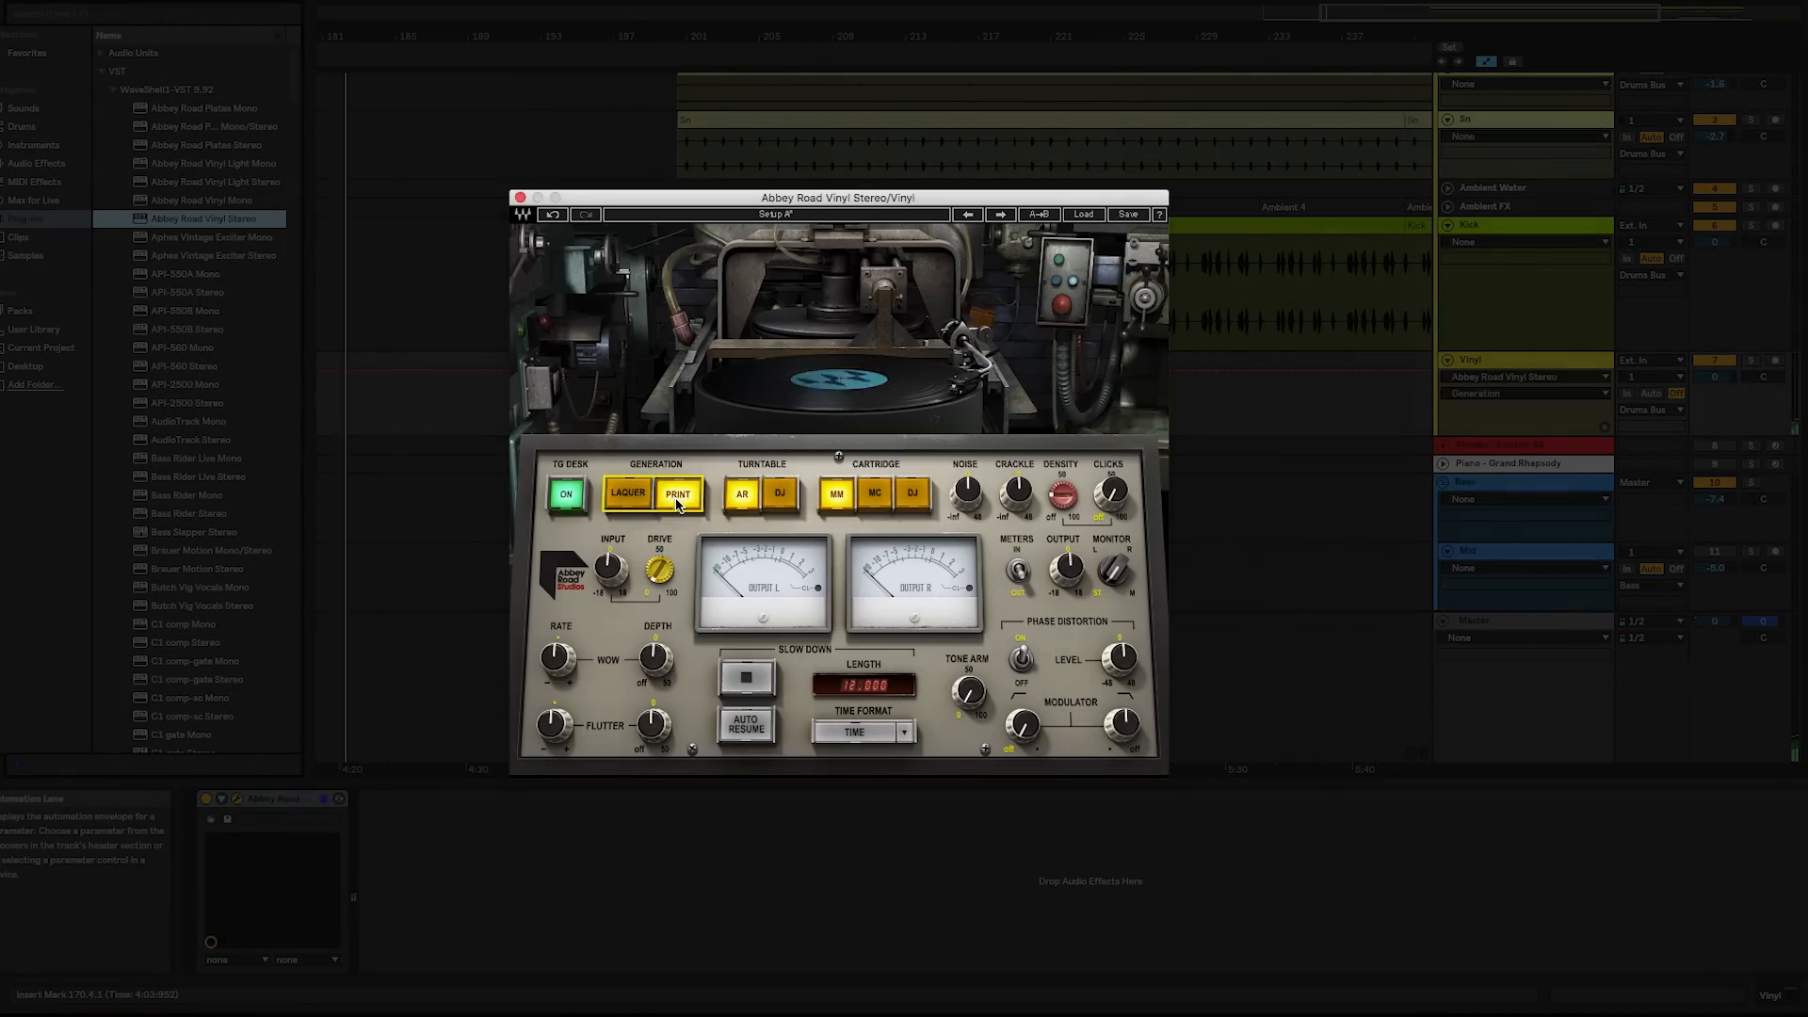
click(779, 502)
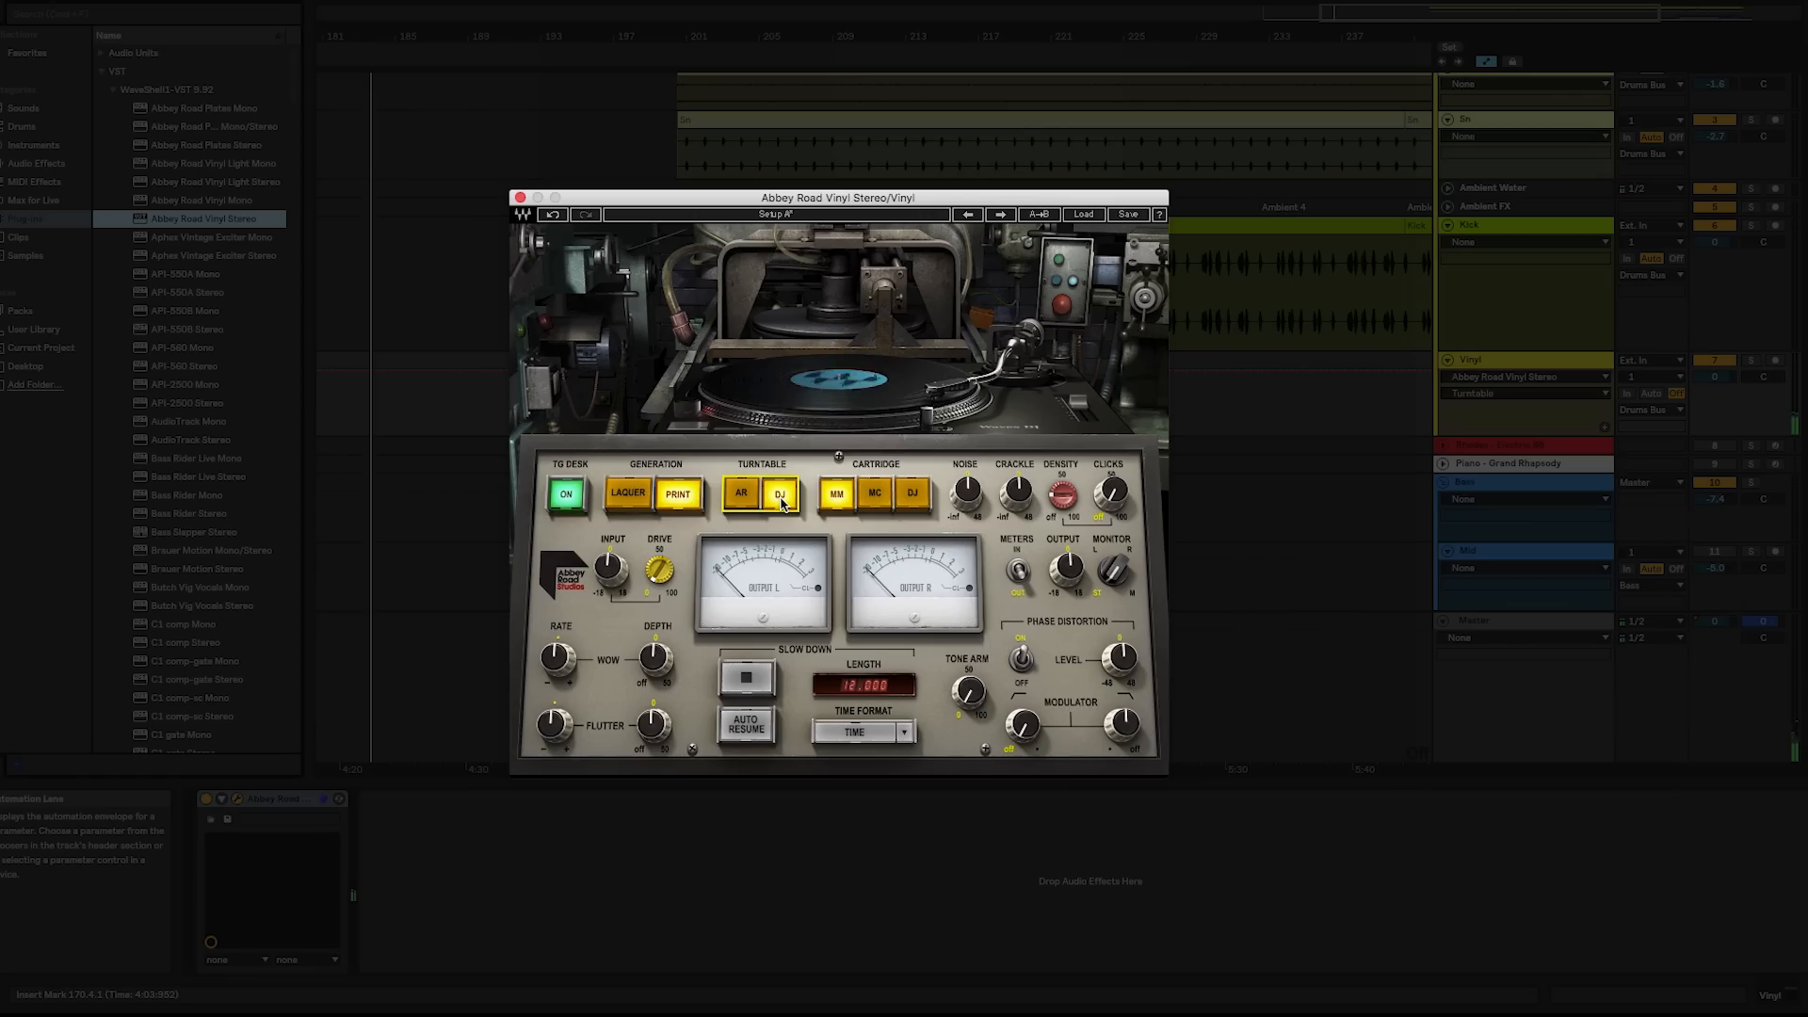
click(835, 493)
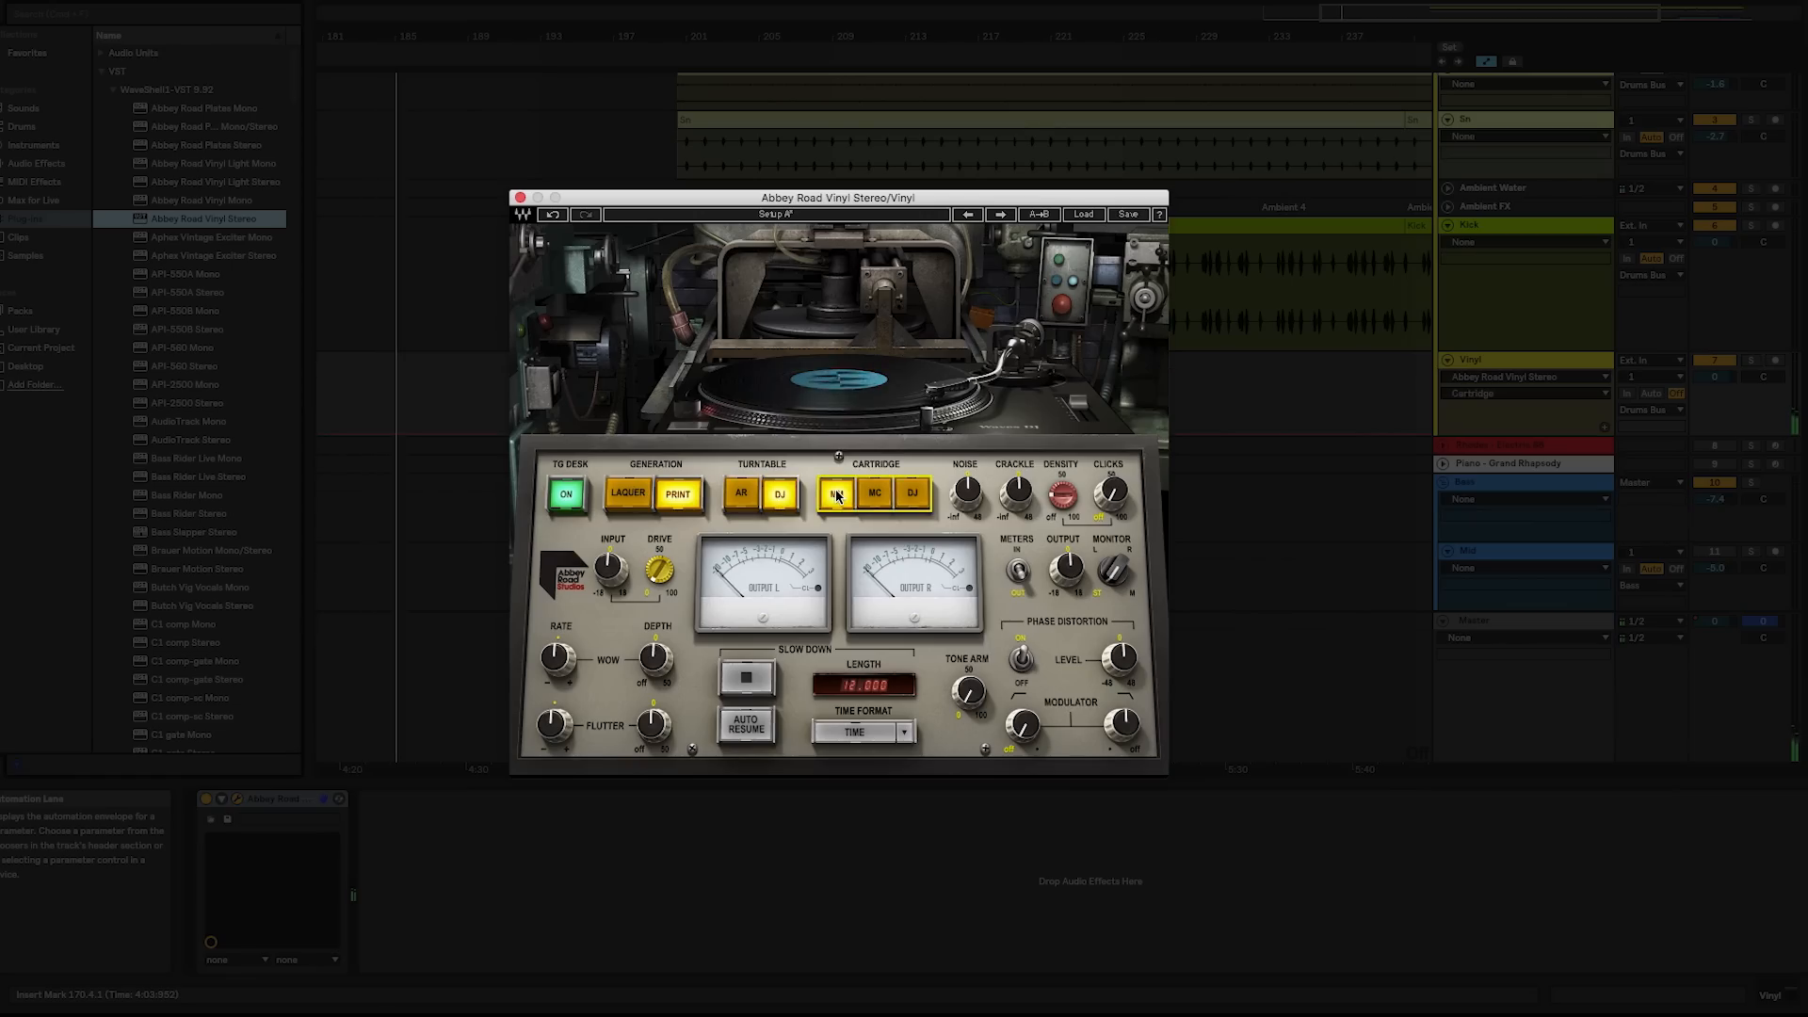
- Adjust the vinyl noise and crackle levels, set Clicks to 62.9 and adjust the click density
drag(967, 491, 1016, 459)
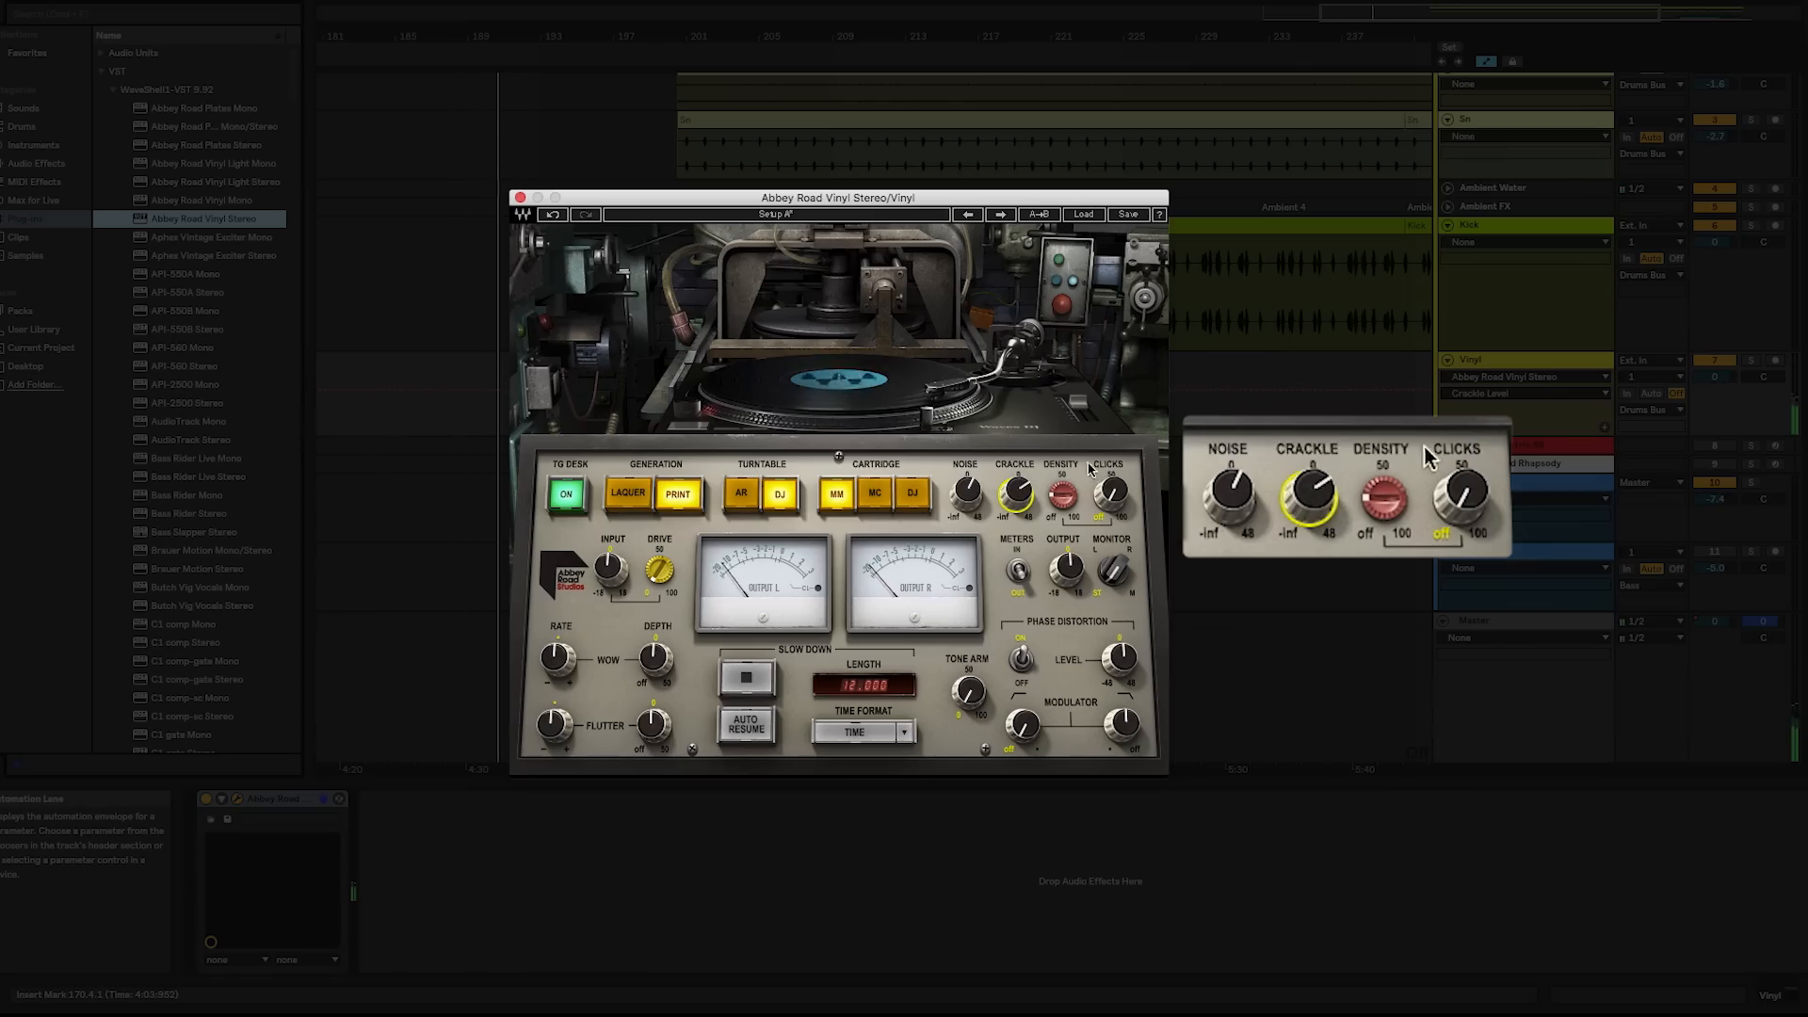
drag(1114, 496, 1114, 496)
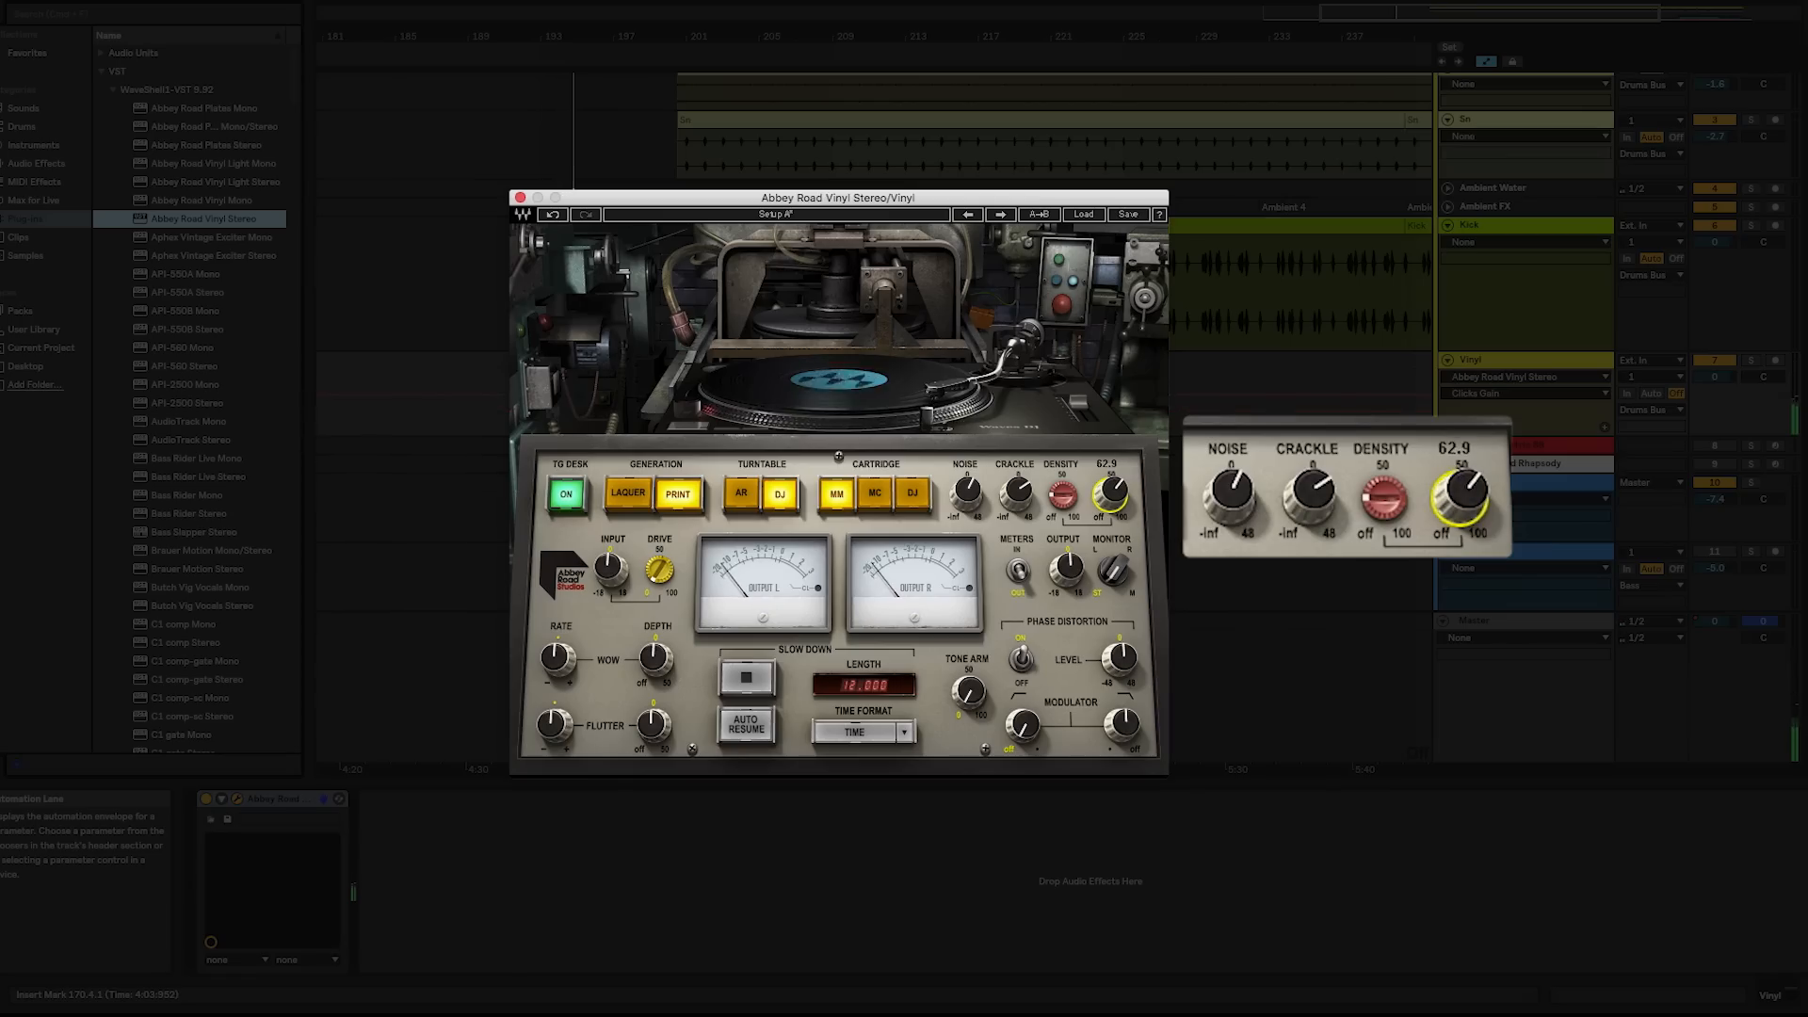
drag(1075, 509, 1075, 509)
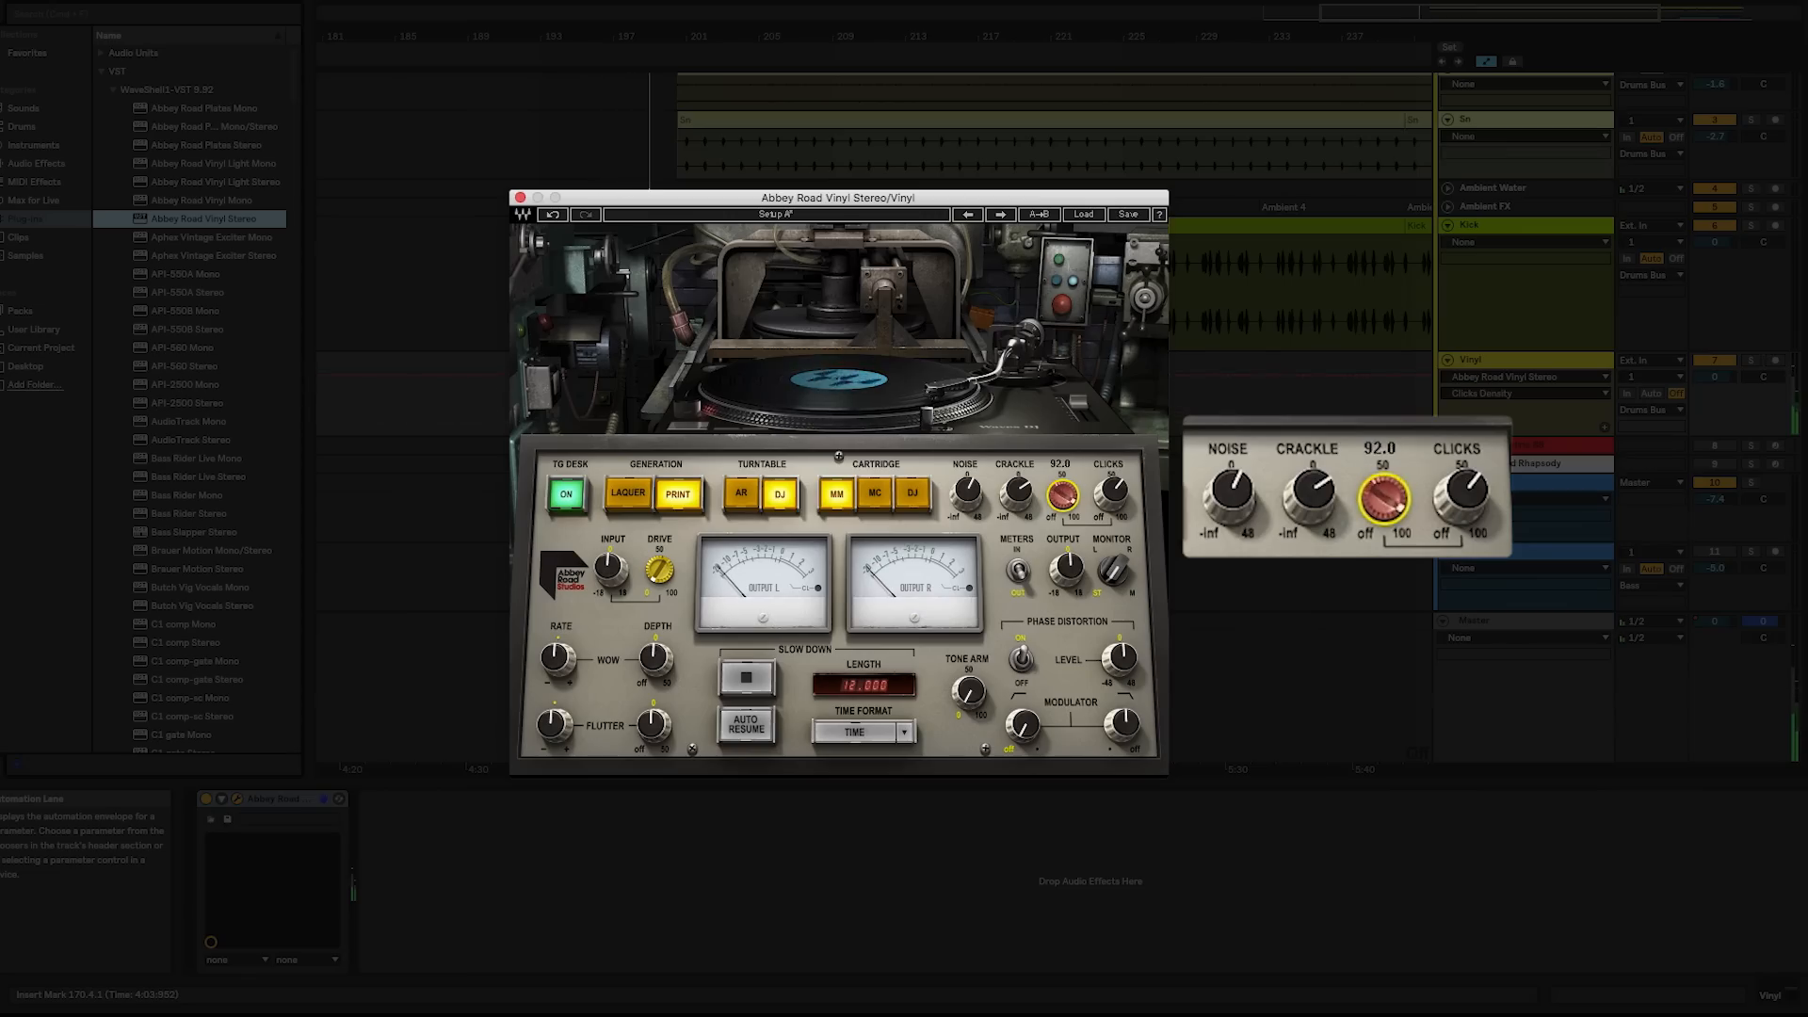
drag(1075, 510, 1075, 513)
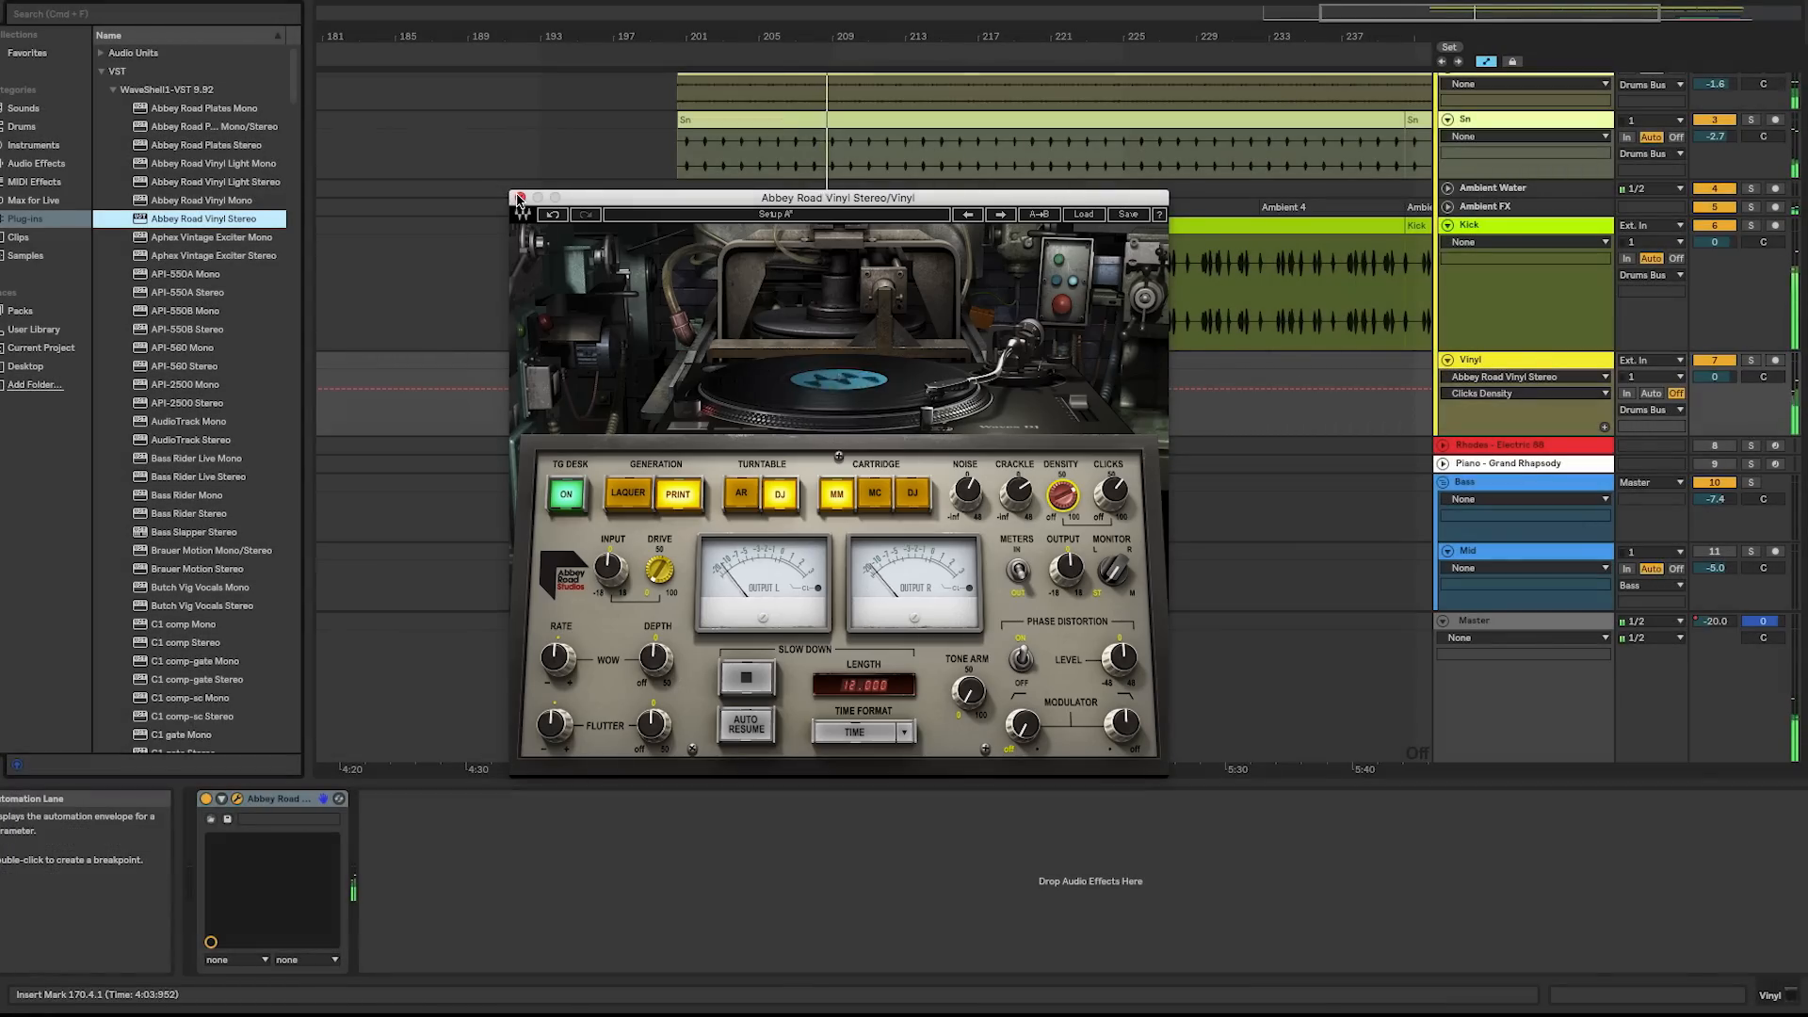
- Close the vinyl plug-in window, search the plug-ins for "rcomp" and add RCompressor Mono after it on the Vinyl track
click(520, 198)
click(1502, 361)
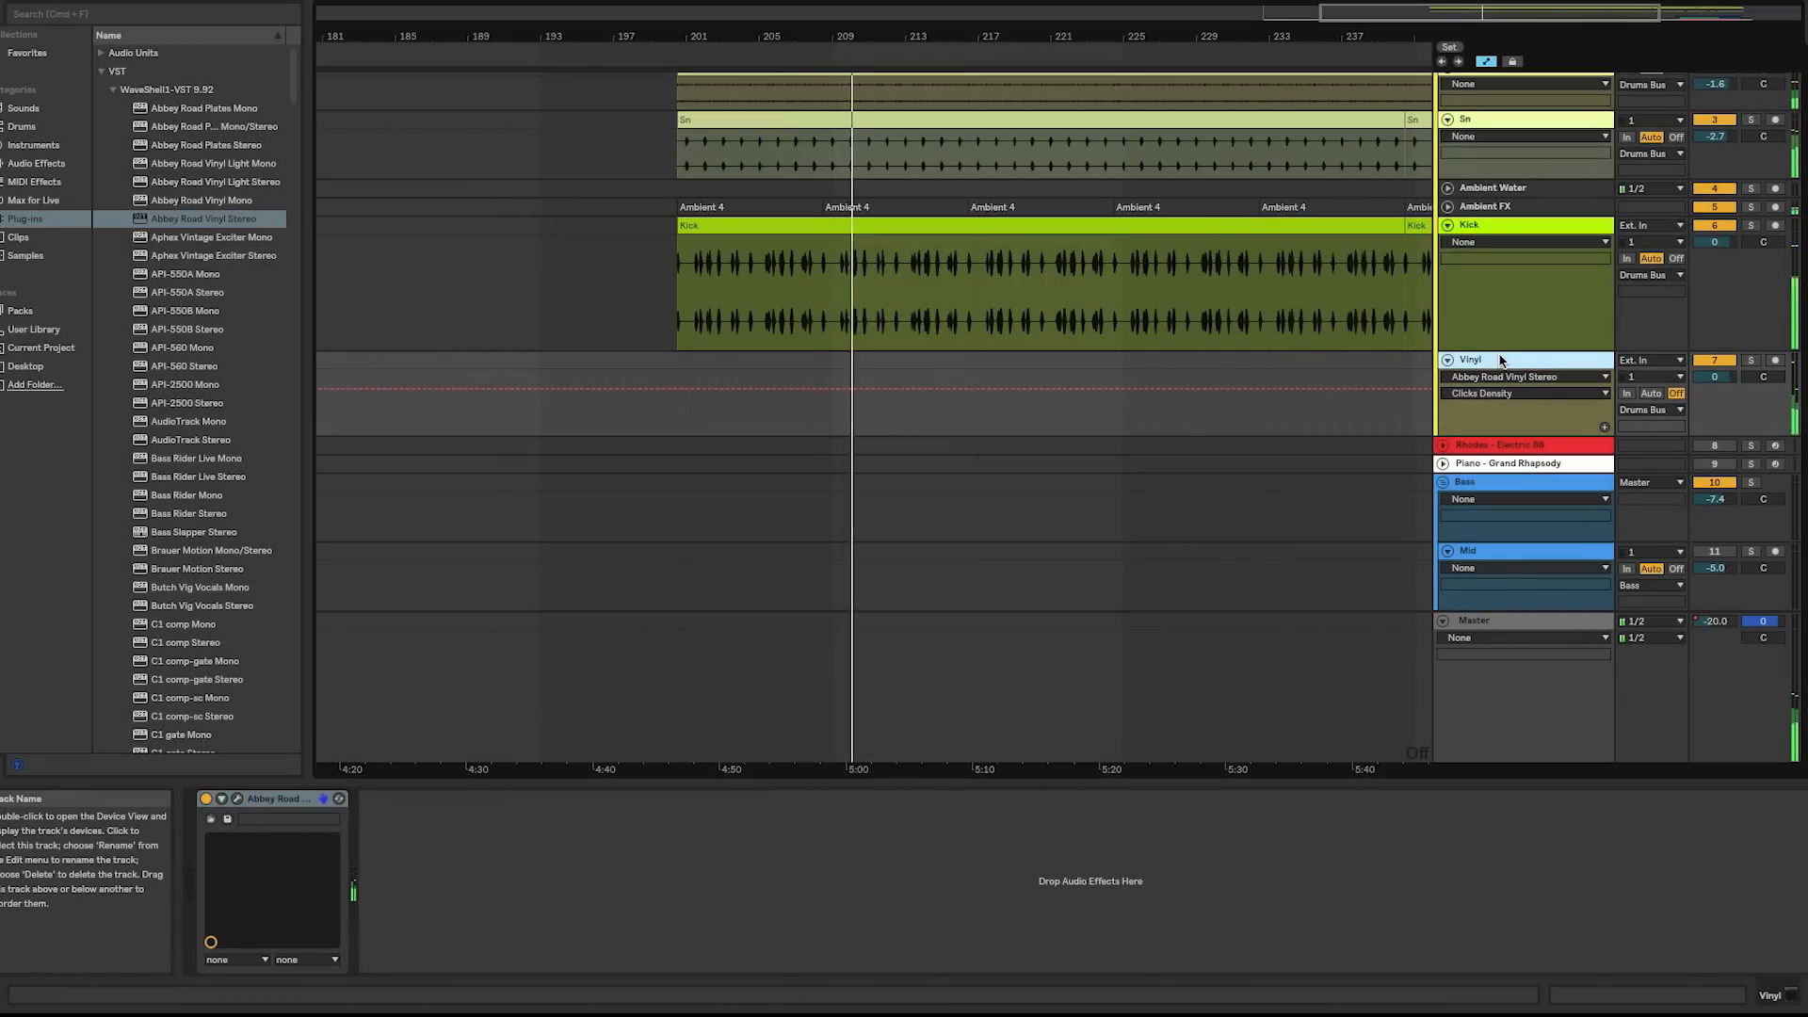
click(97, 16)
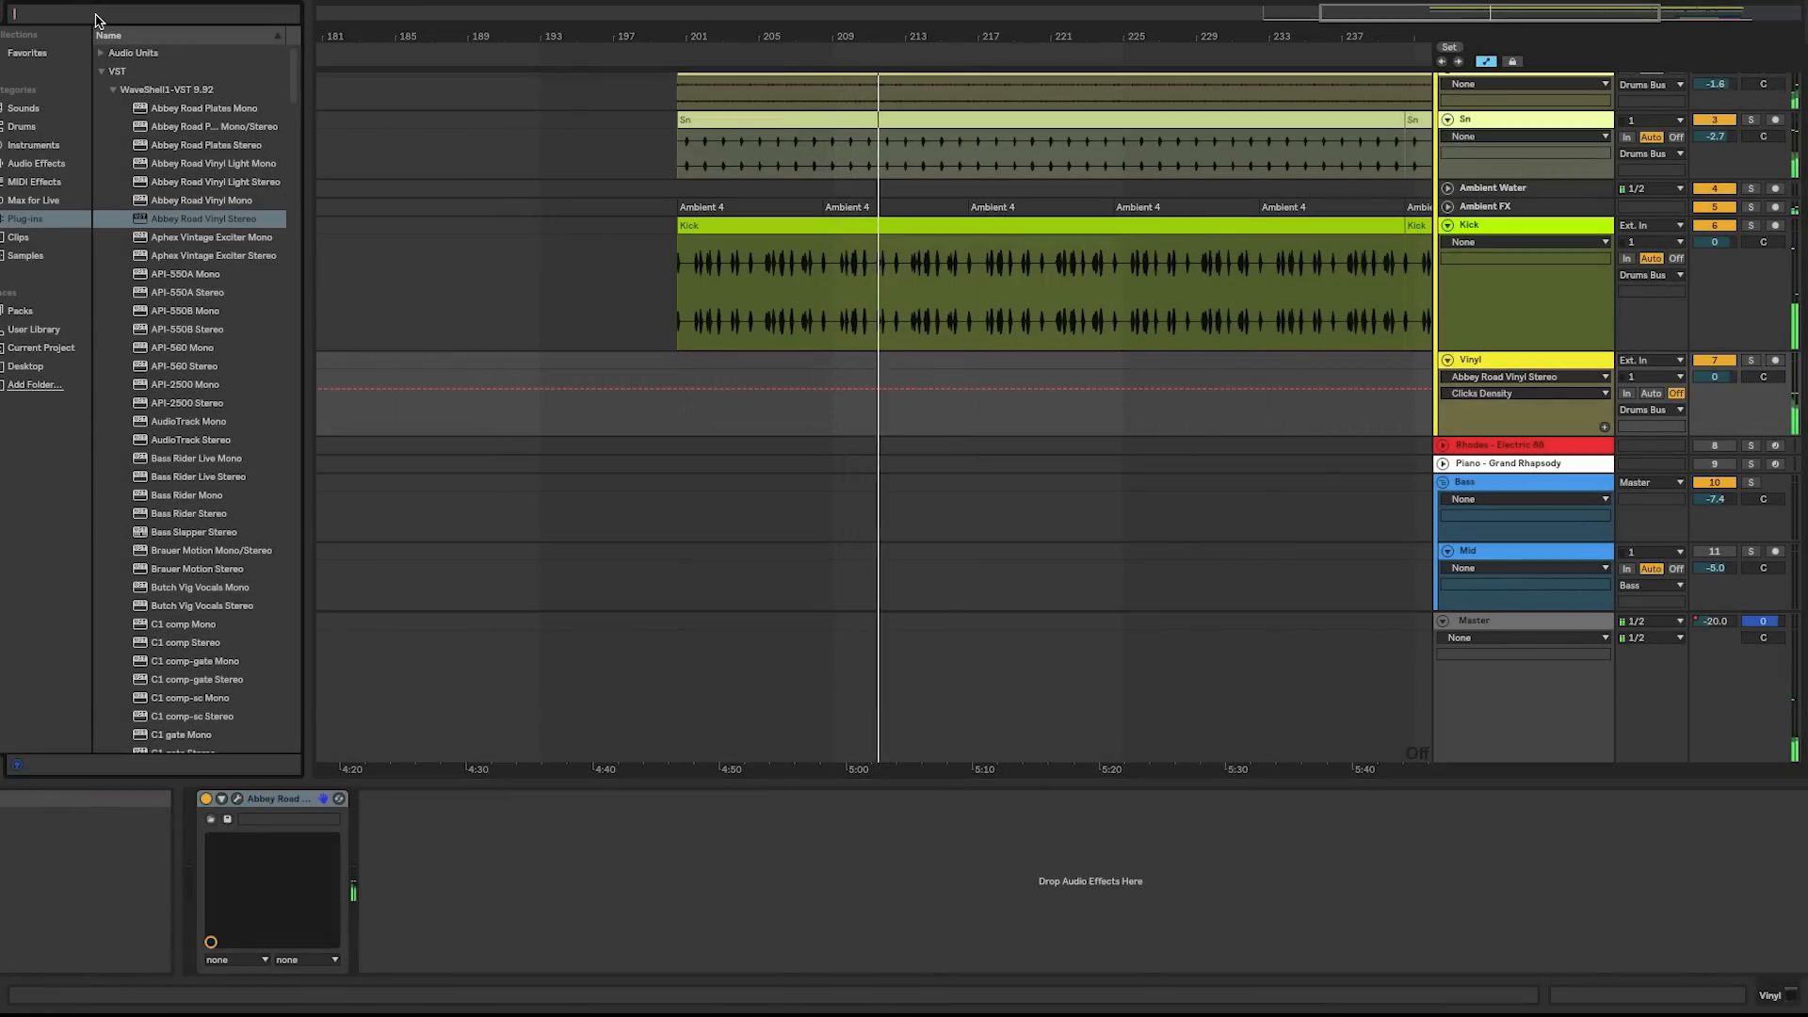
text(rcomp)
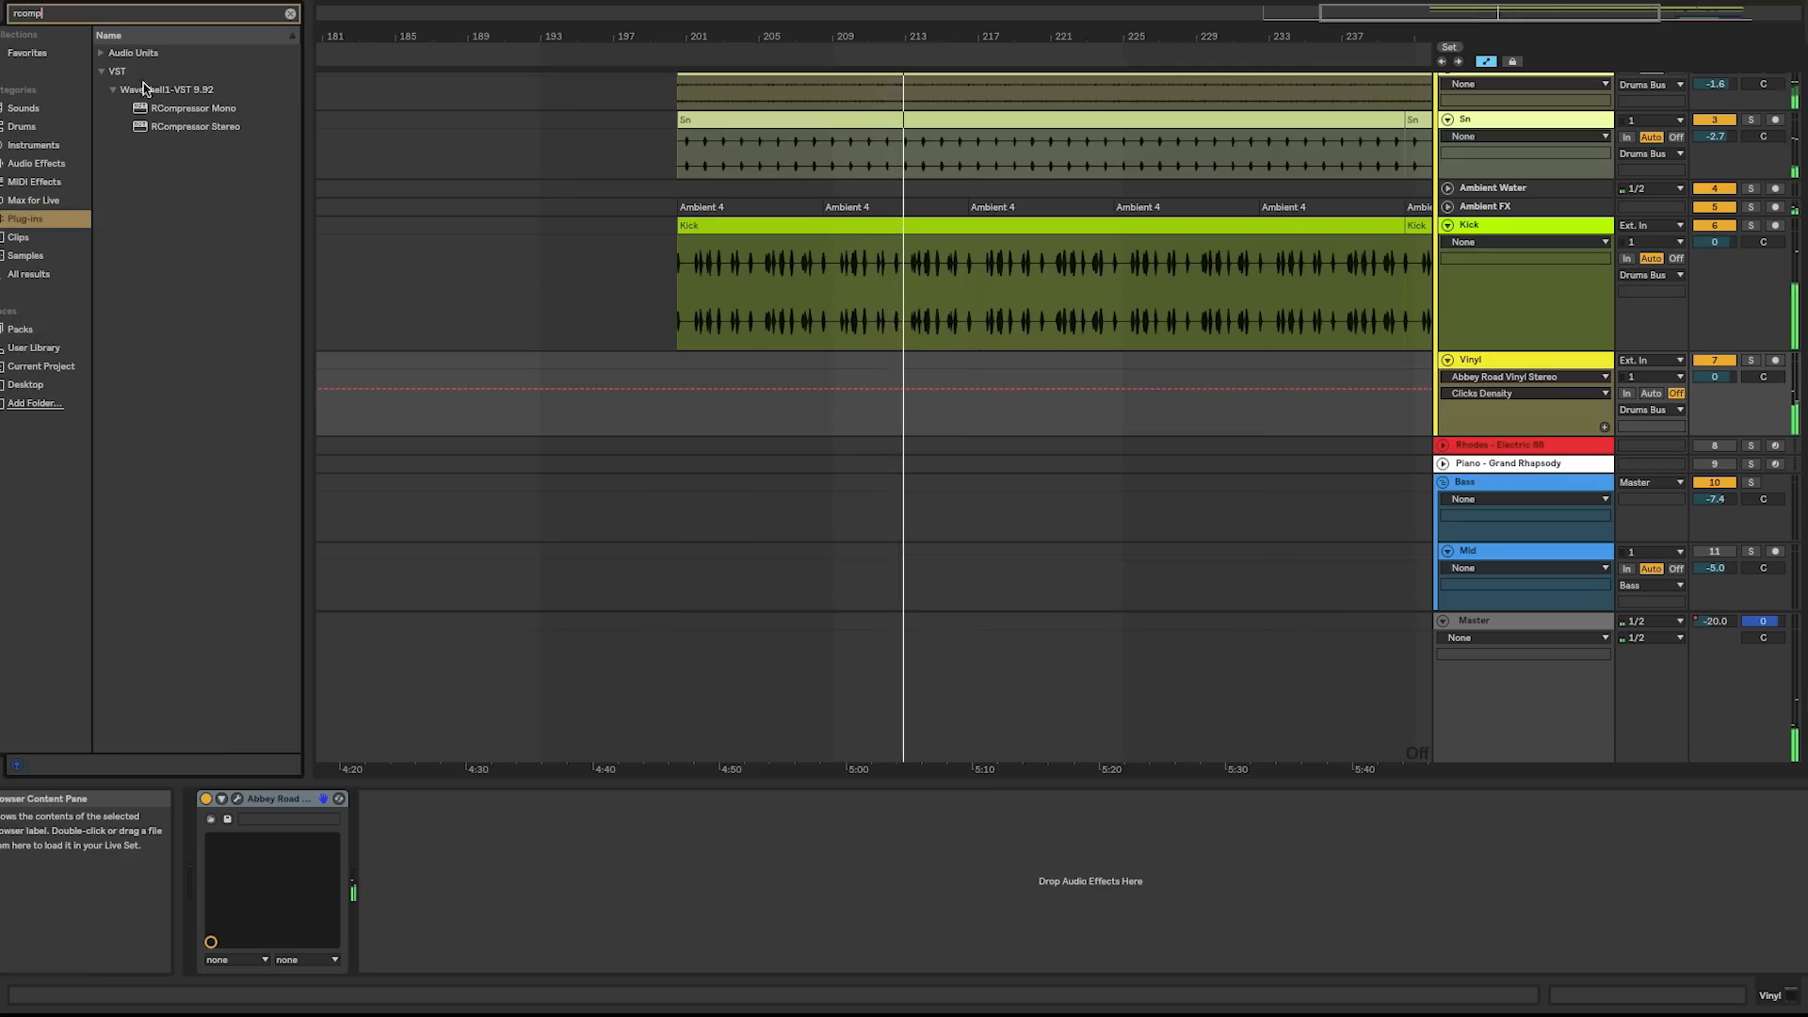
drag(193, 107, 476, 885)
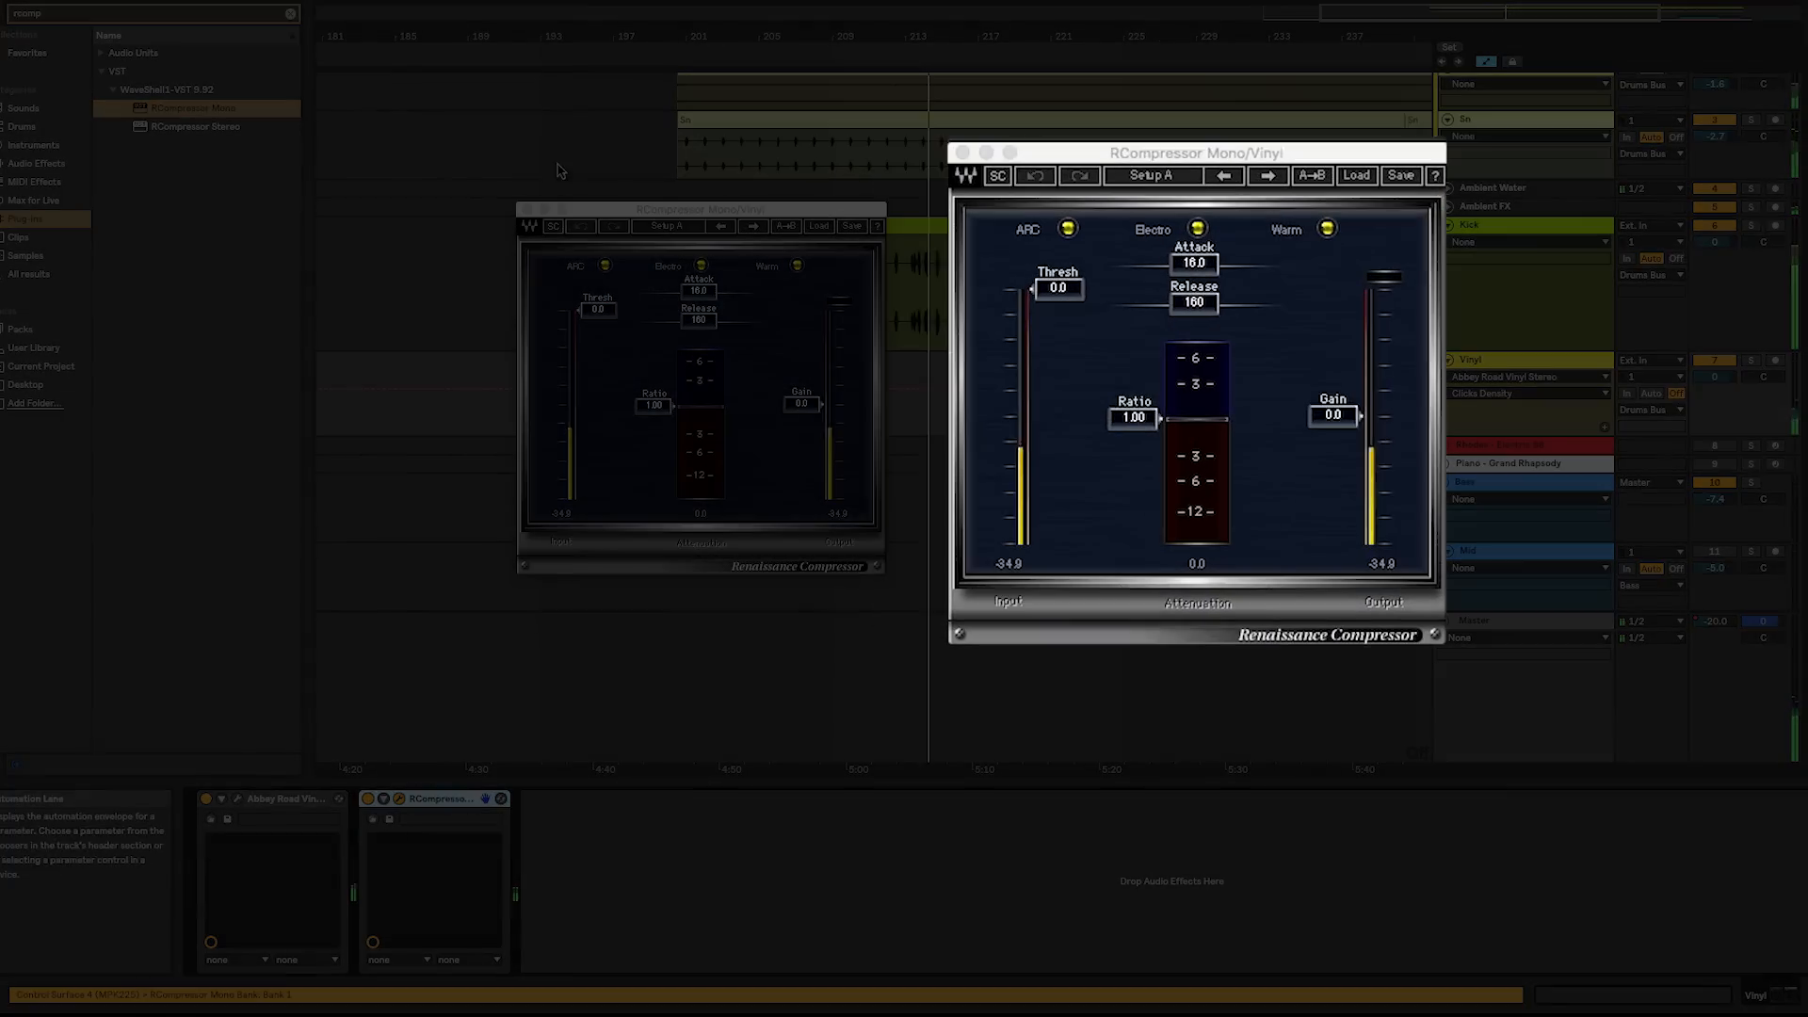
- Enable the external sidechain on the Vinyl track's RCompressor and set its attack to 0.50 and ratio to 15.13
click(999, 173)
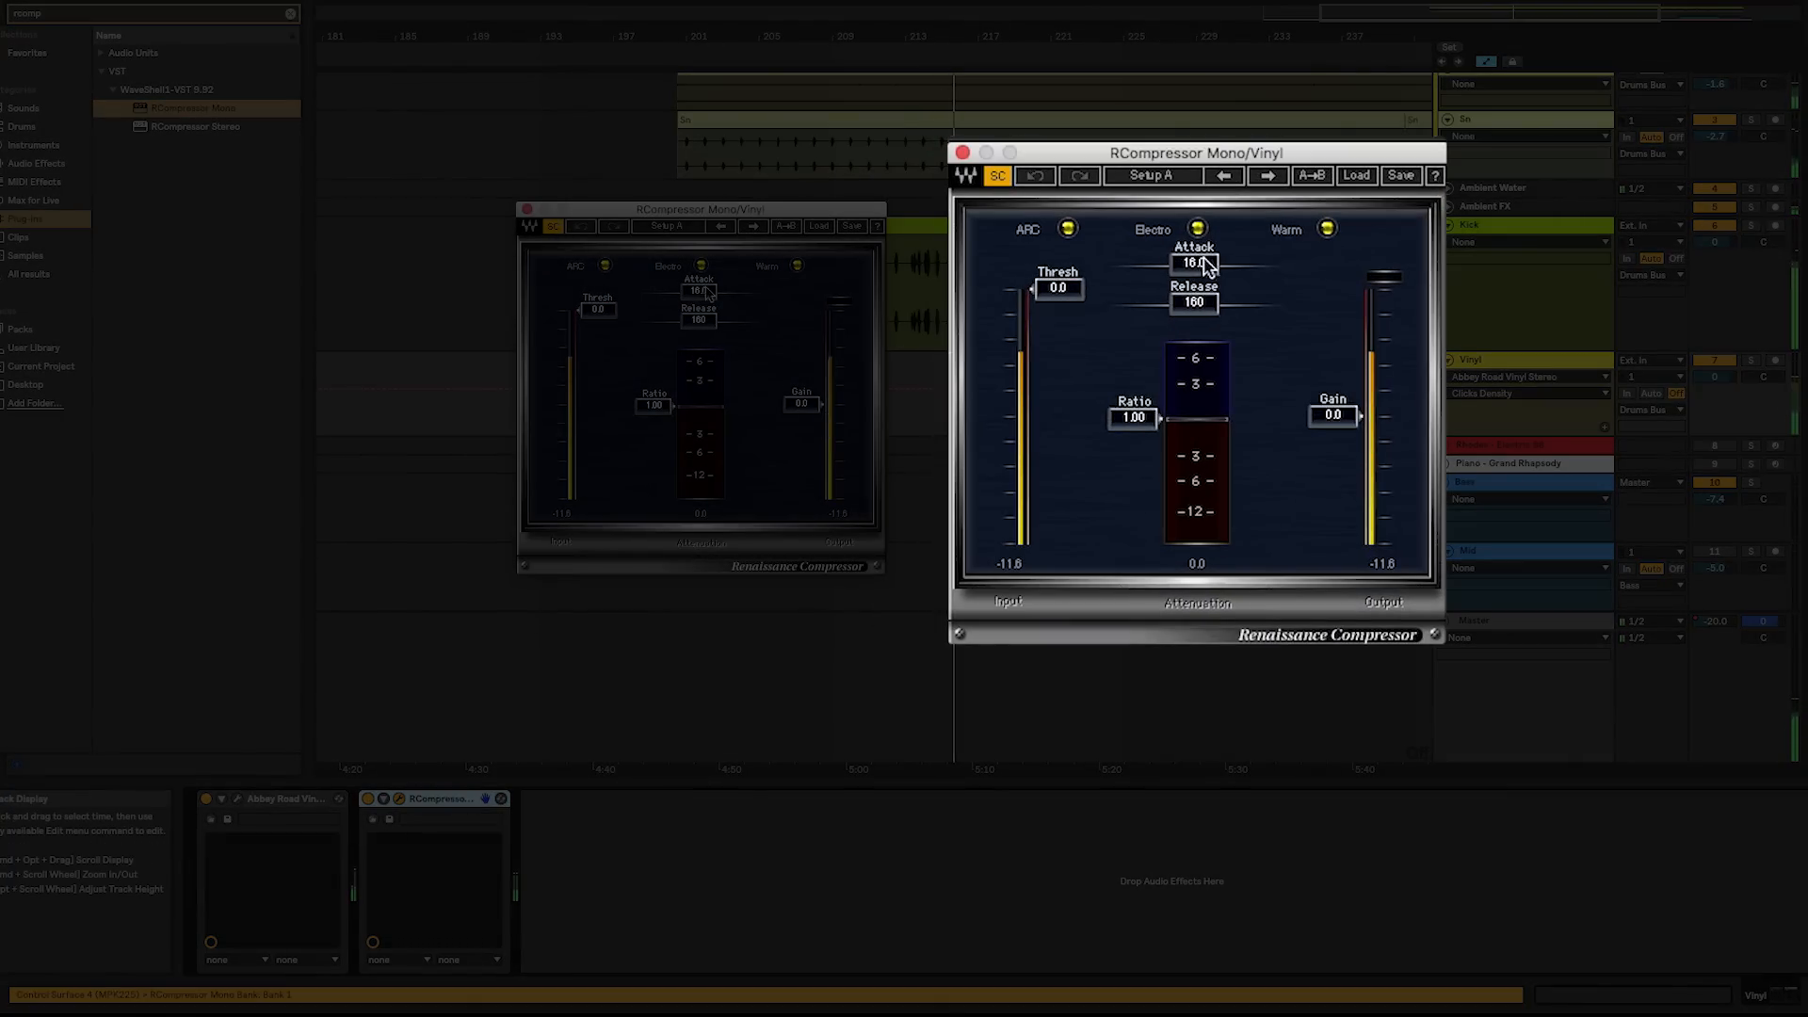
drag(1208, 267, 1159, 266)
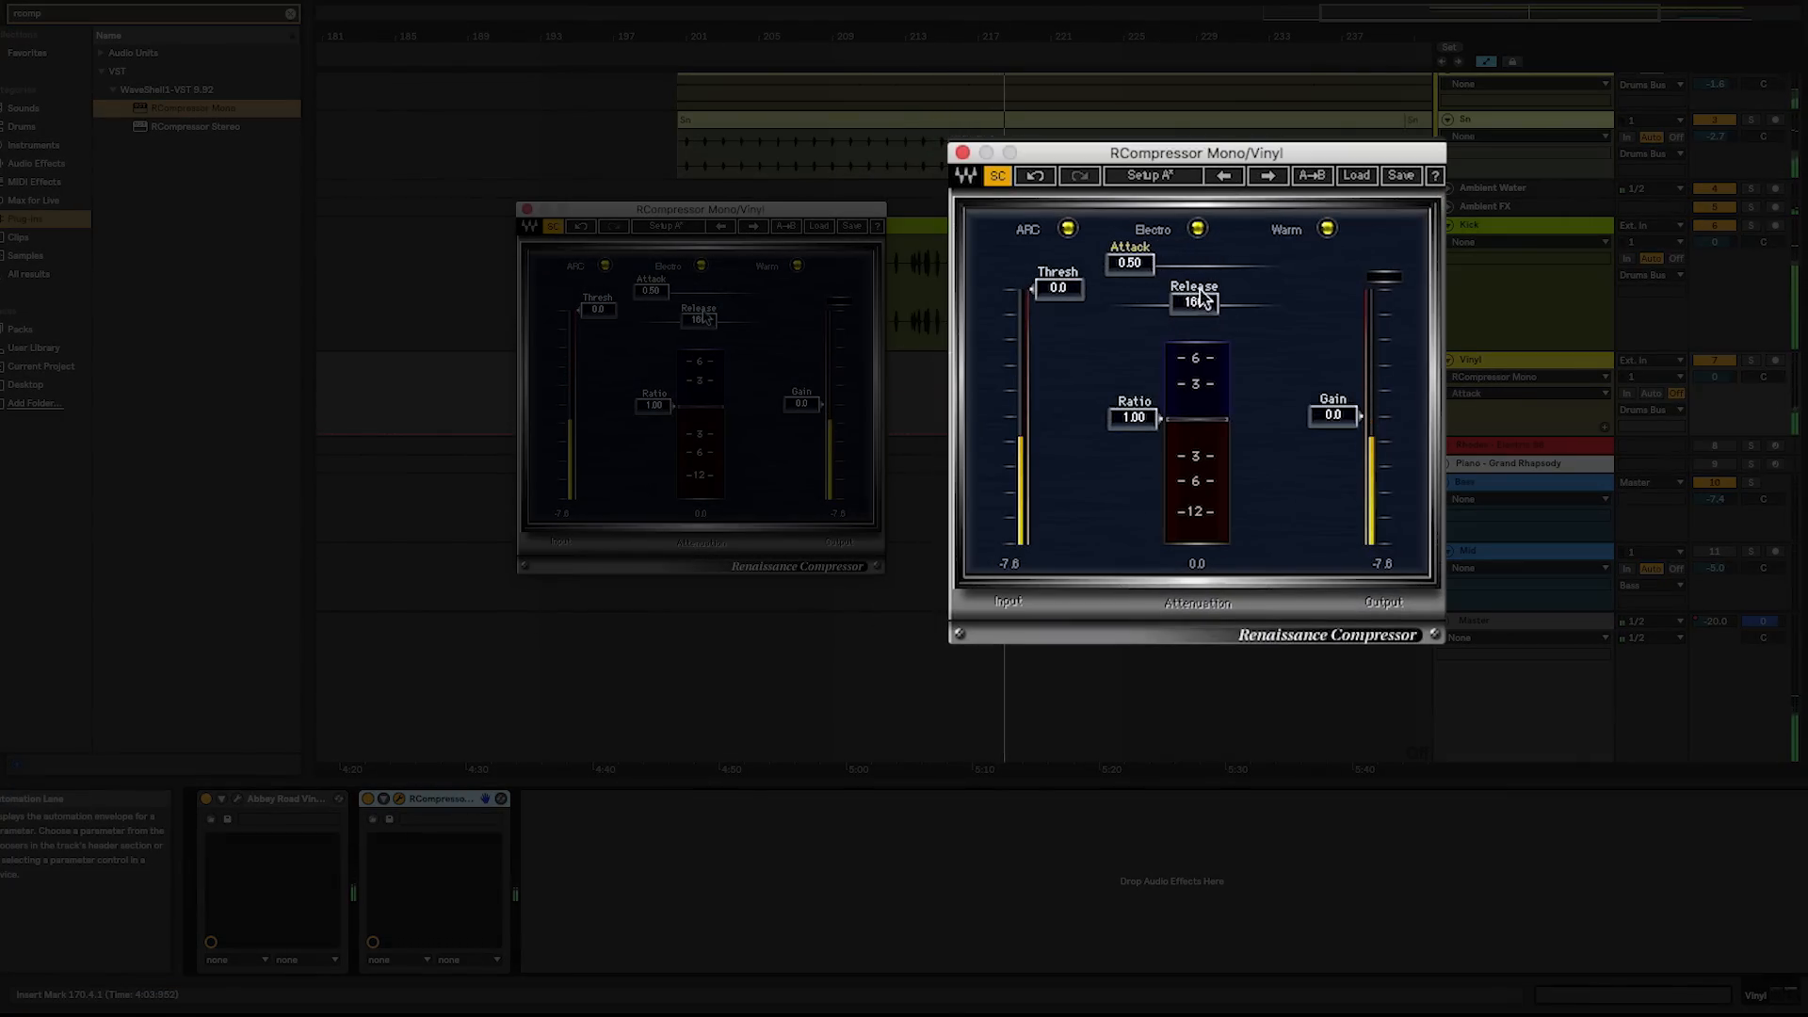
drag(1133, 417, 1133, 505)
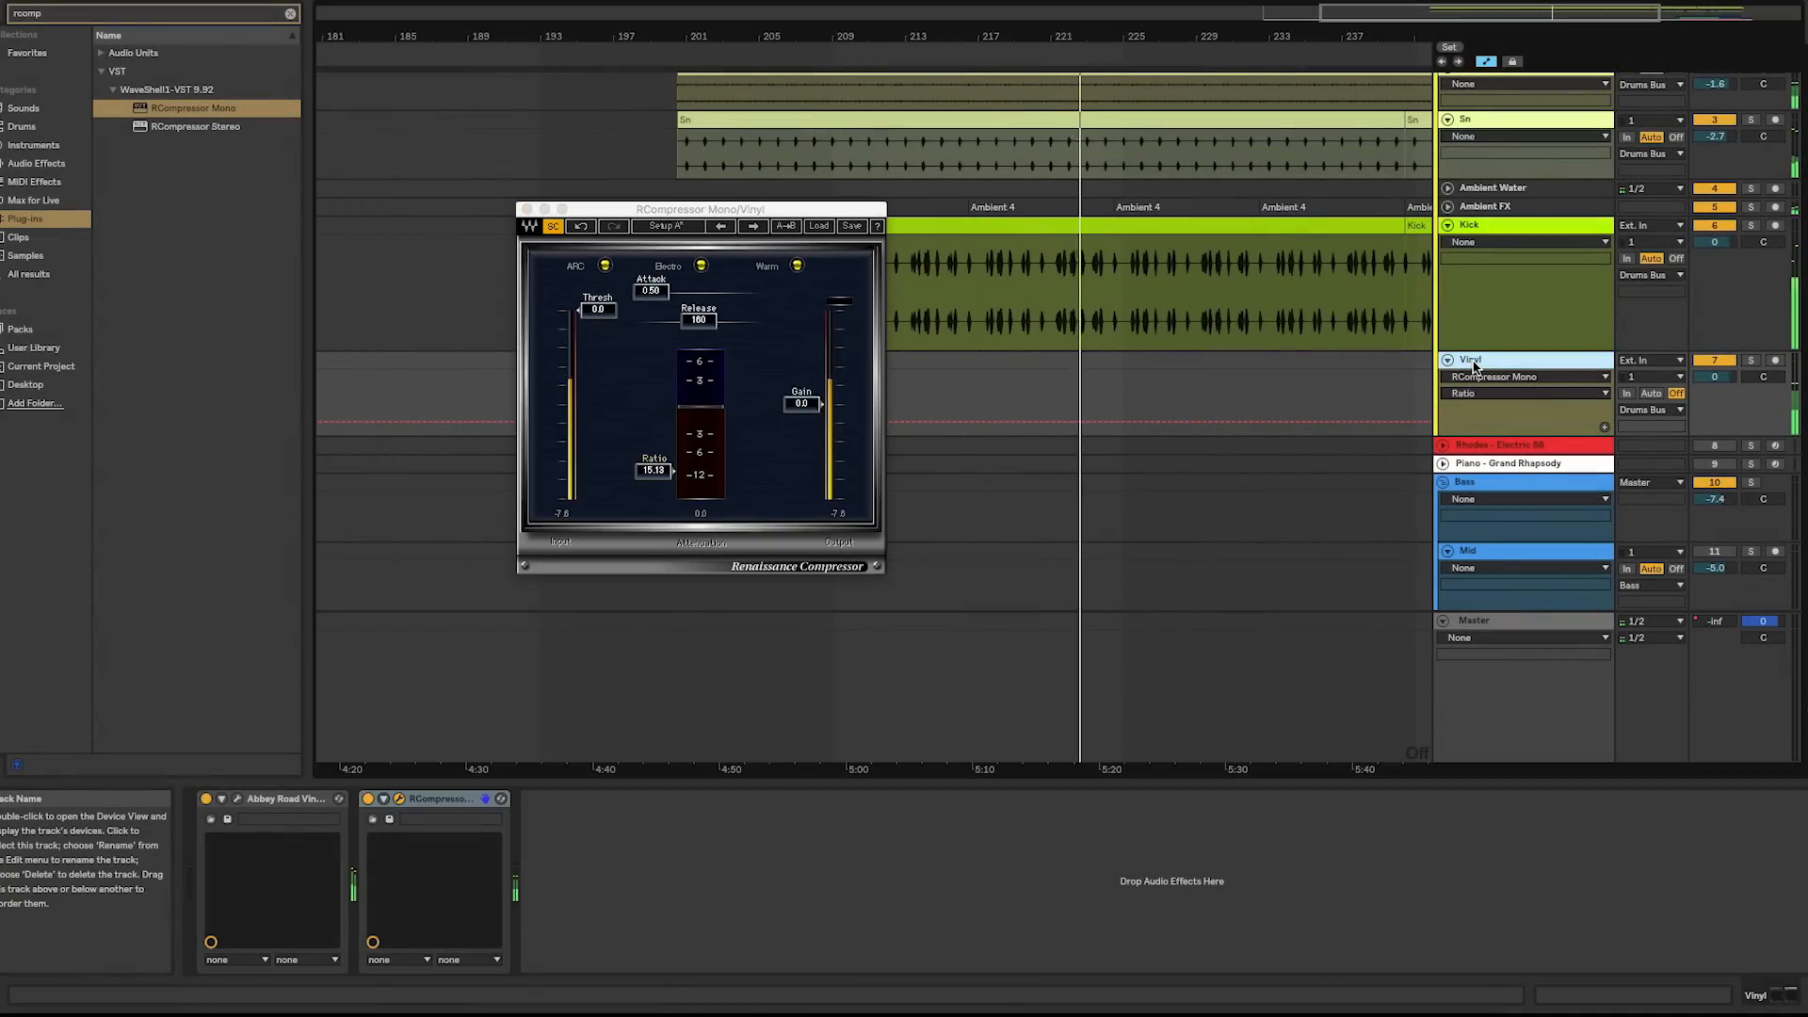
- Insert a new audio track below the Vinyl track and name it Sidechain
key(super+t)
key(super+r)
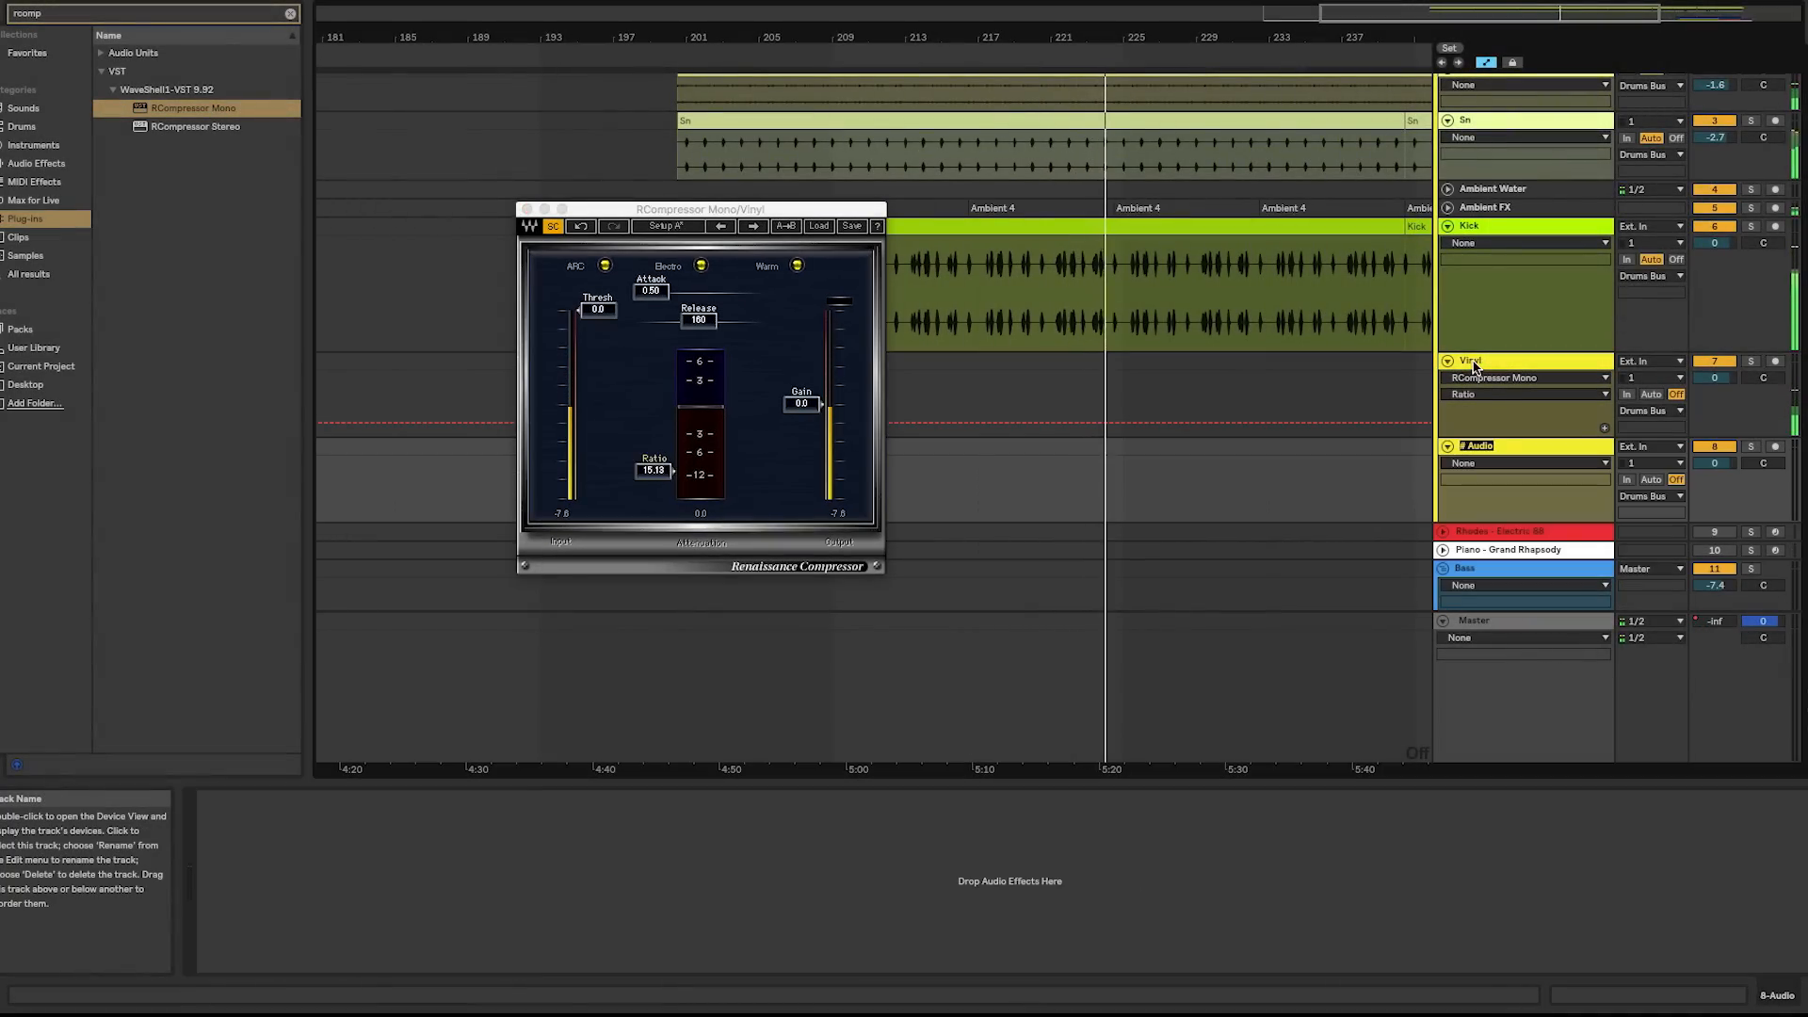
text(Sidechain)
key(Return)
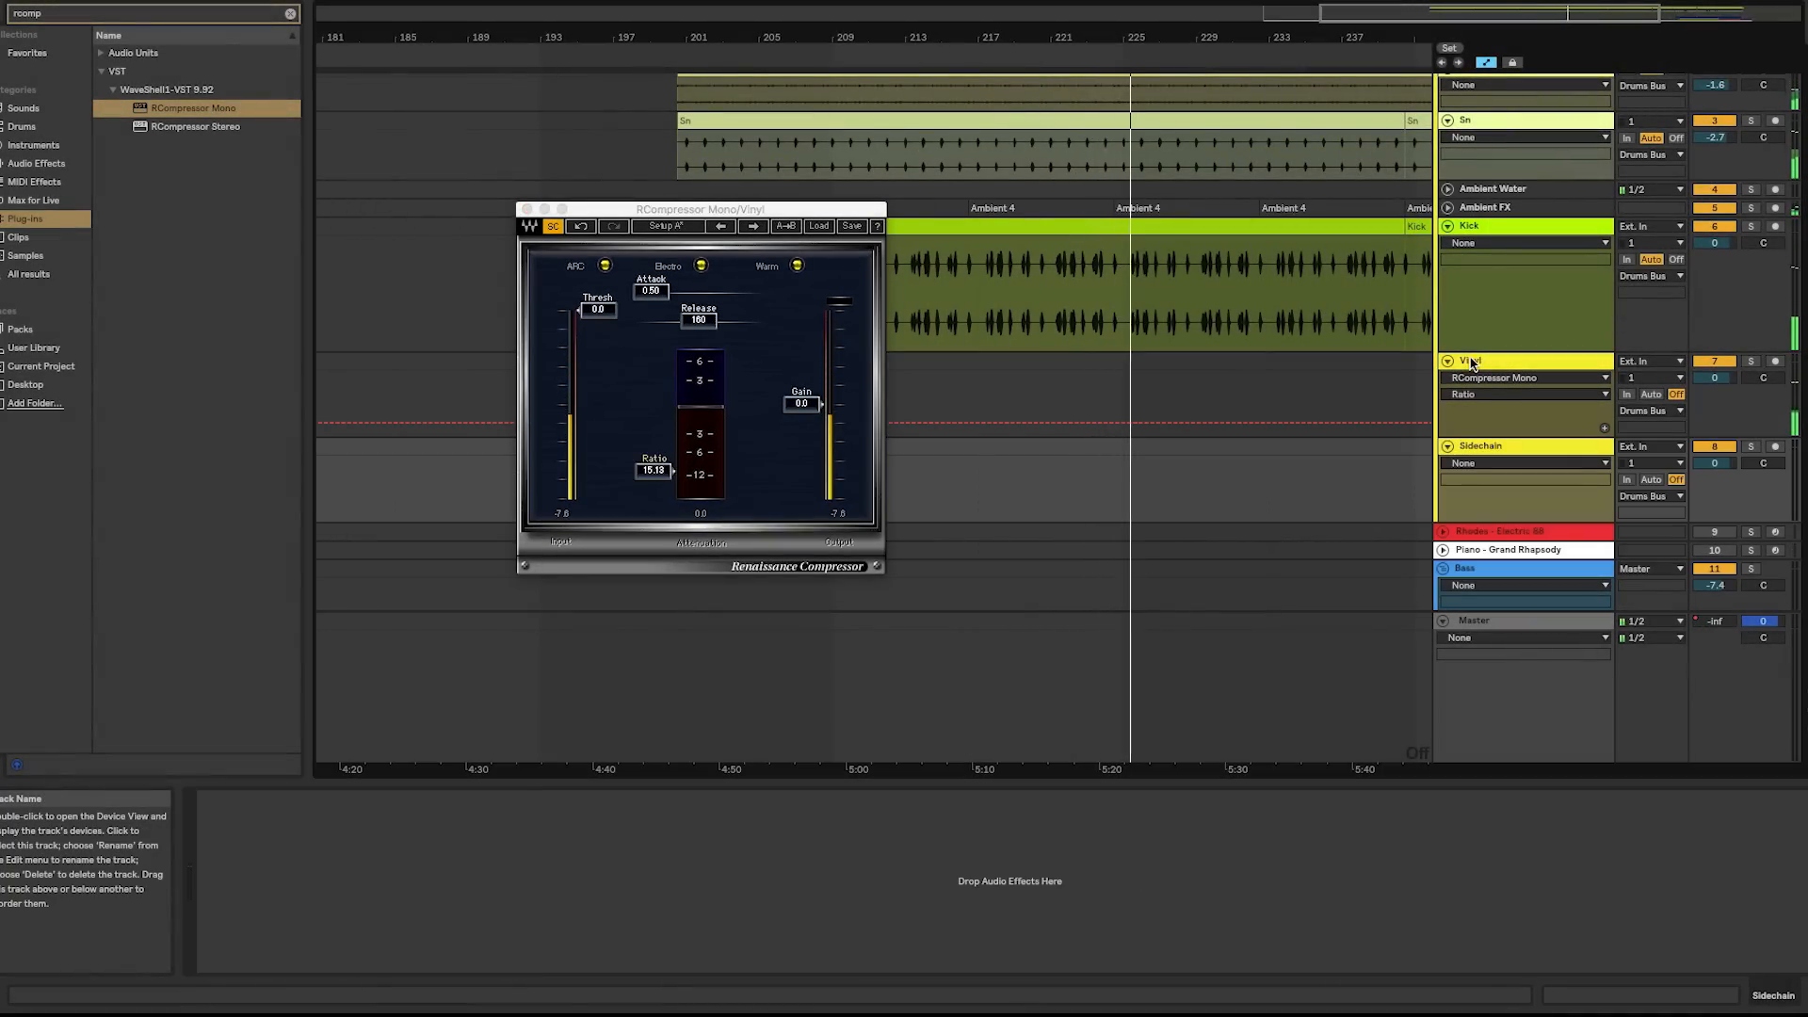
- Route the Sidechain track from Kick to the Side-RCompressor Mono input on Vinyl and set its monitoring to In
click(1653, 447)
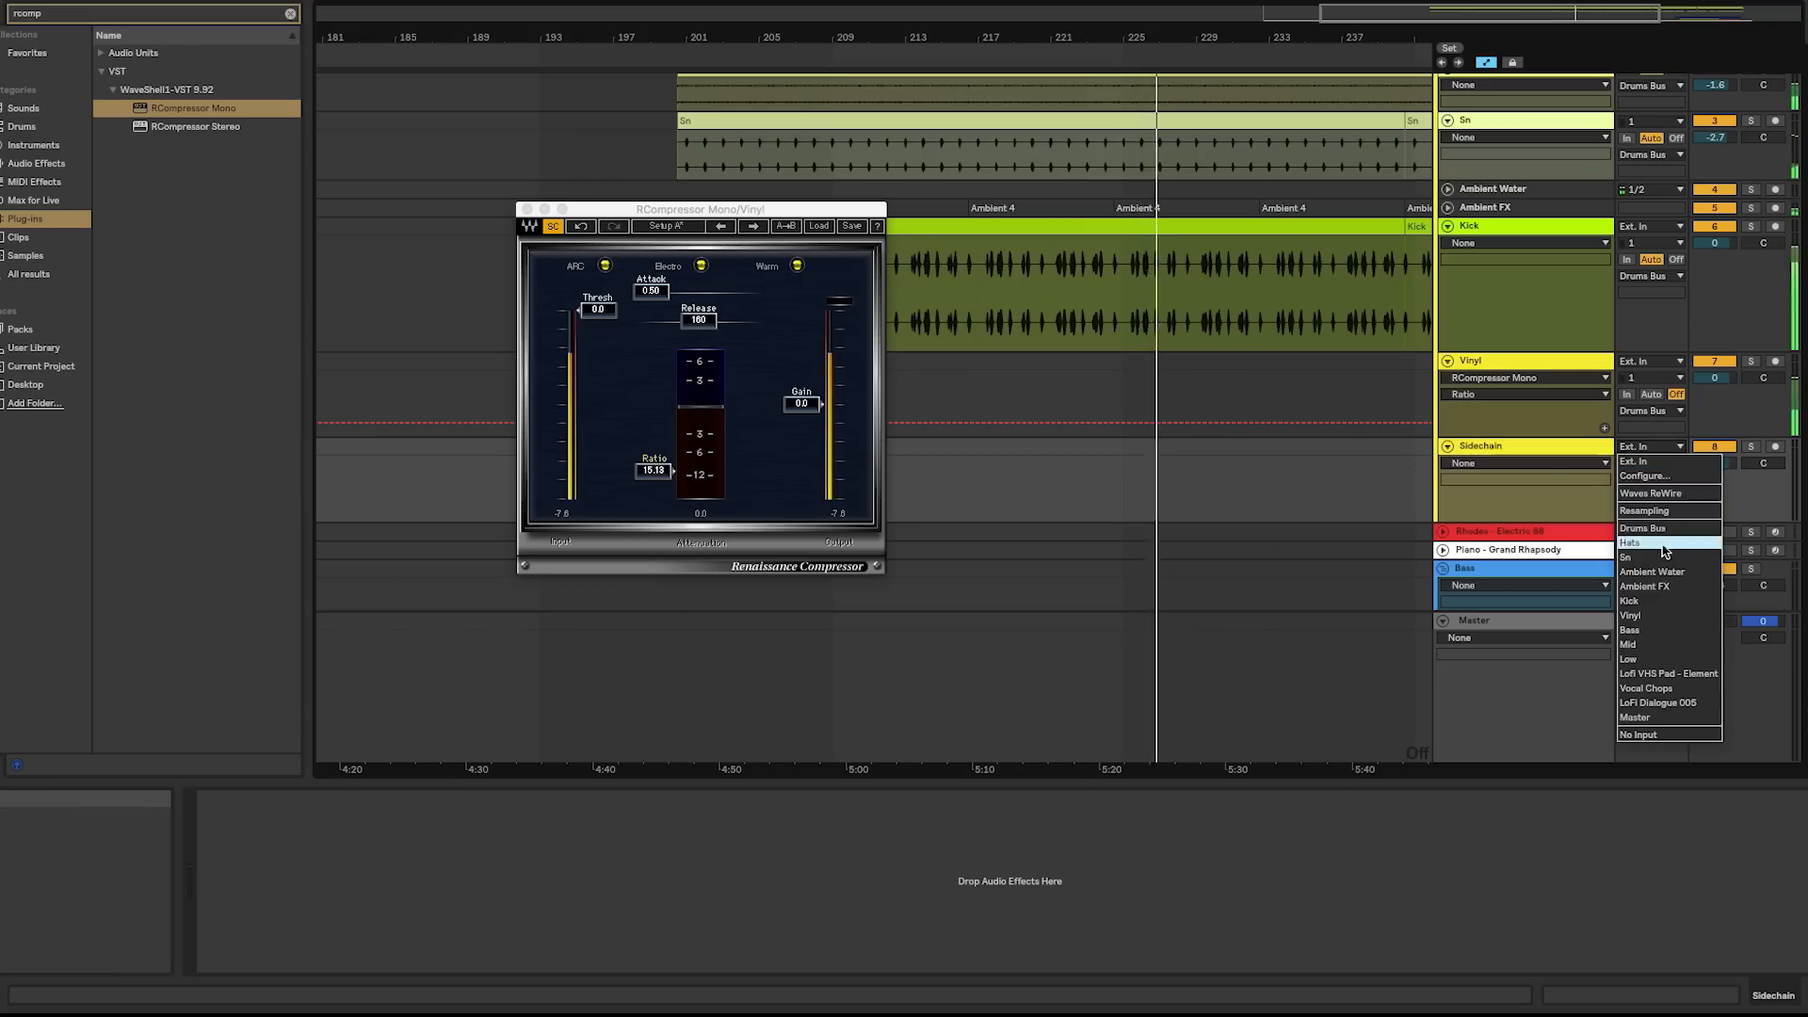
click(1646, 601)
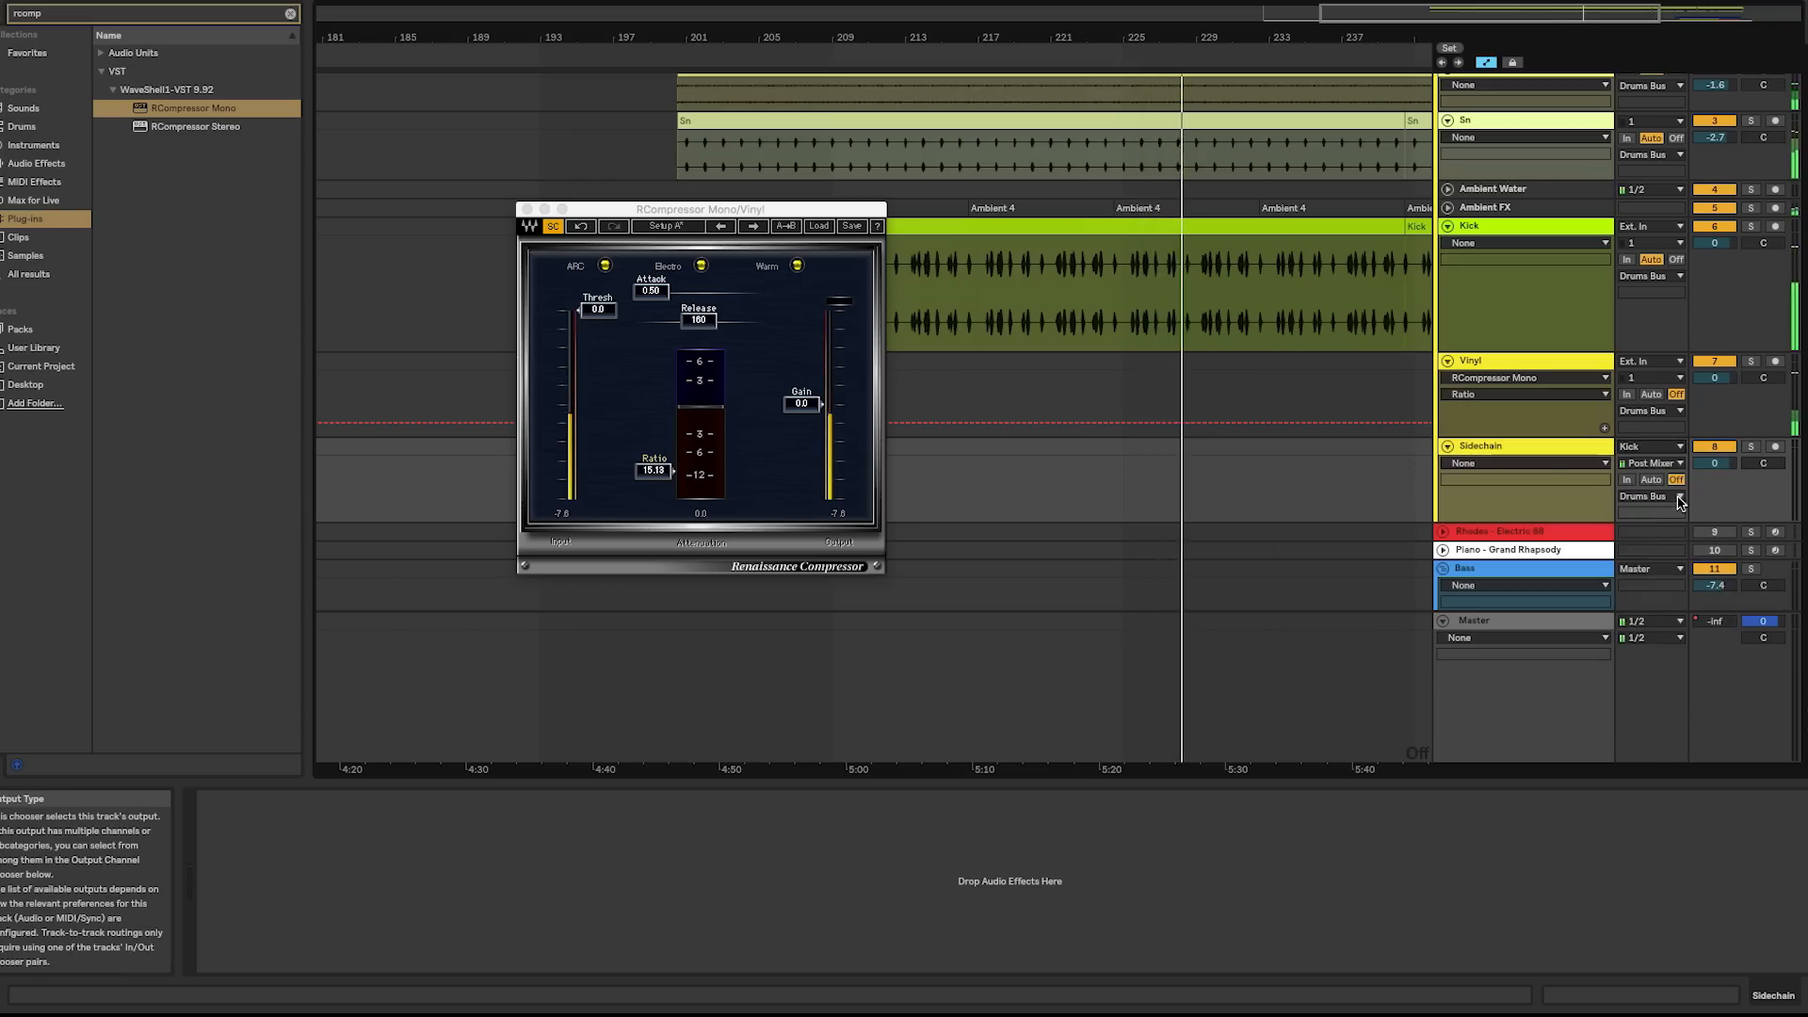
click(1677, 499)
click(1665, 668)
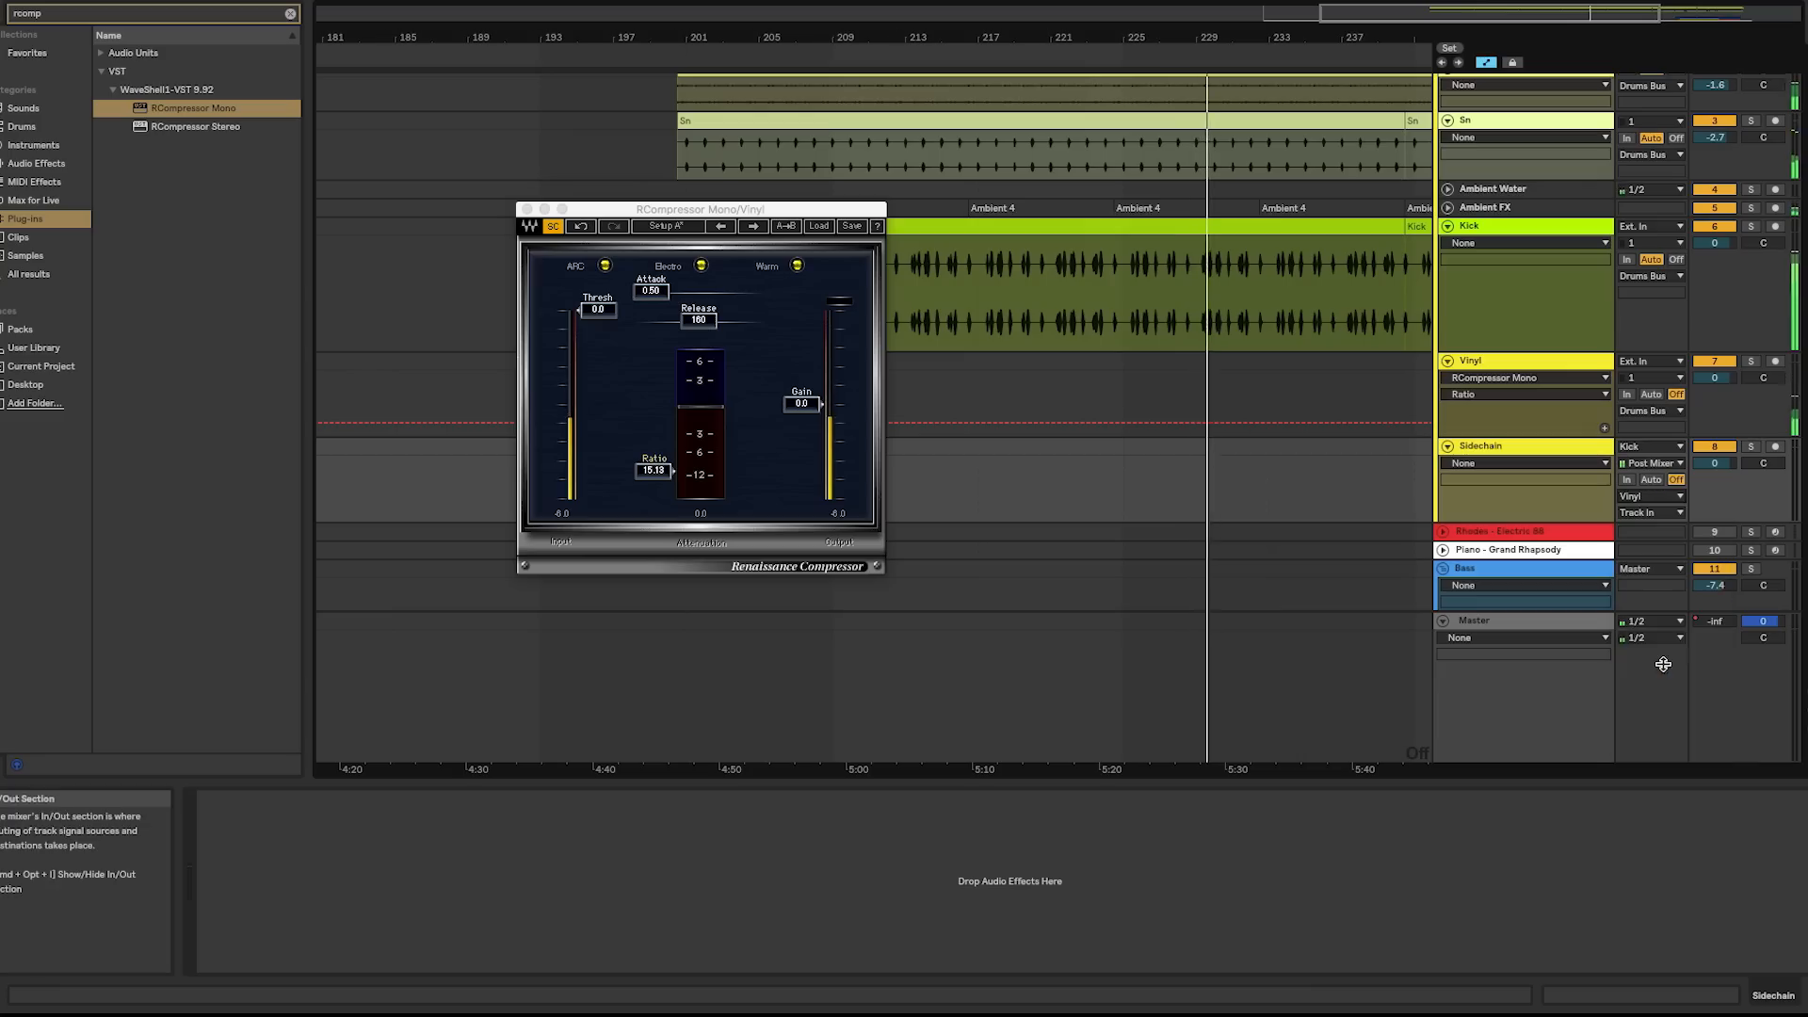
click(1681, 513)
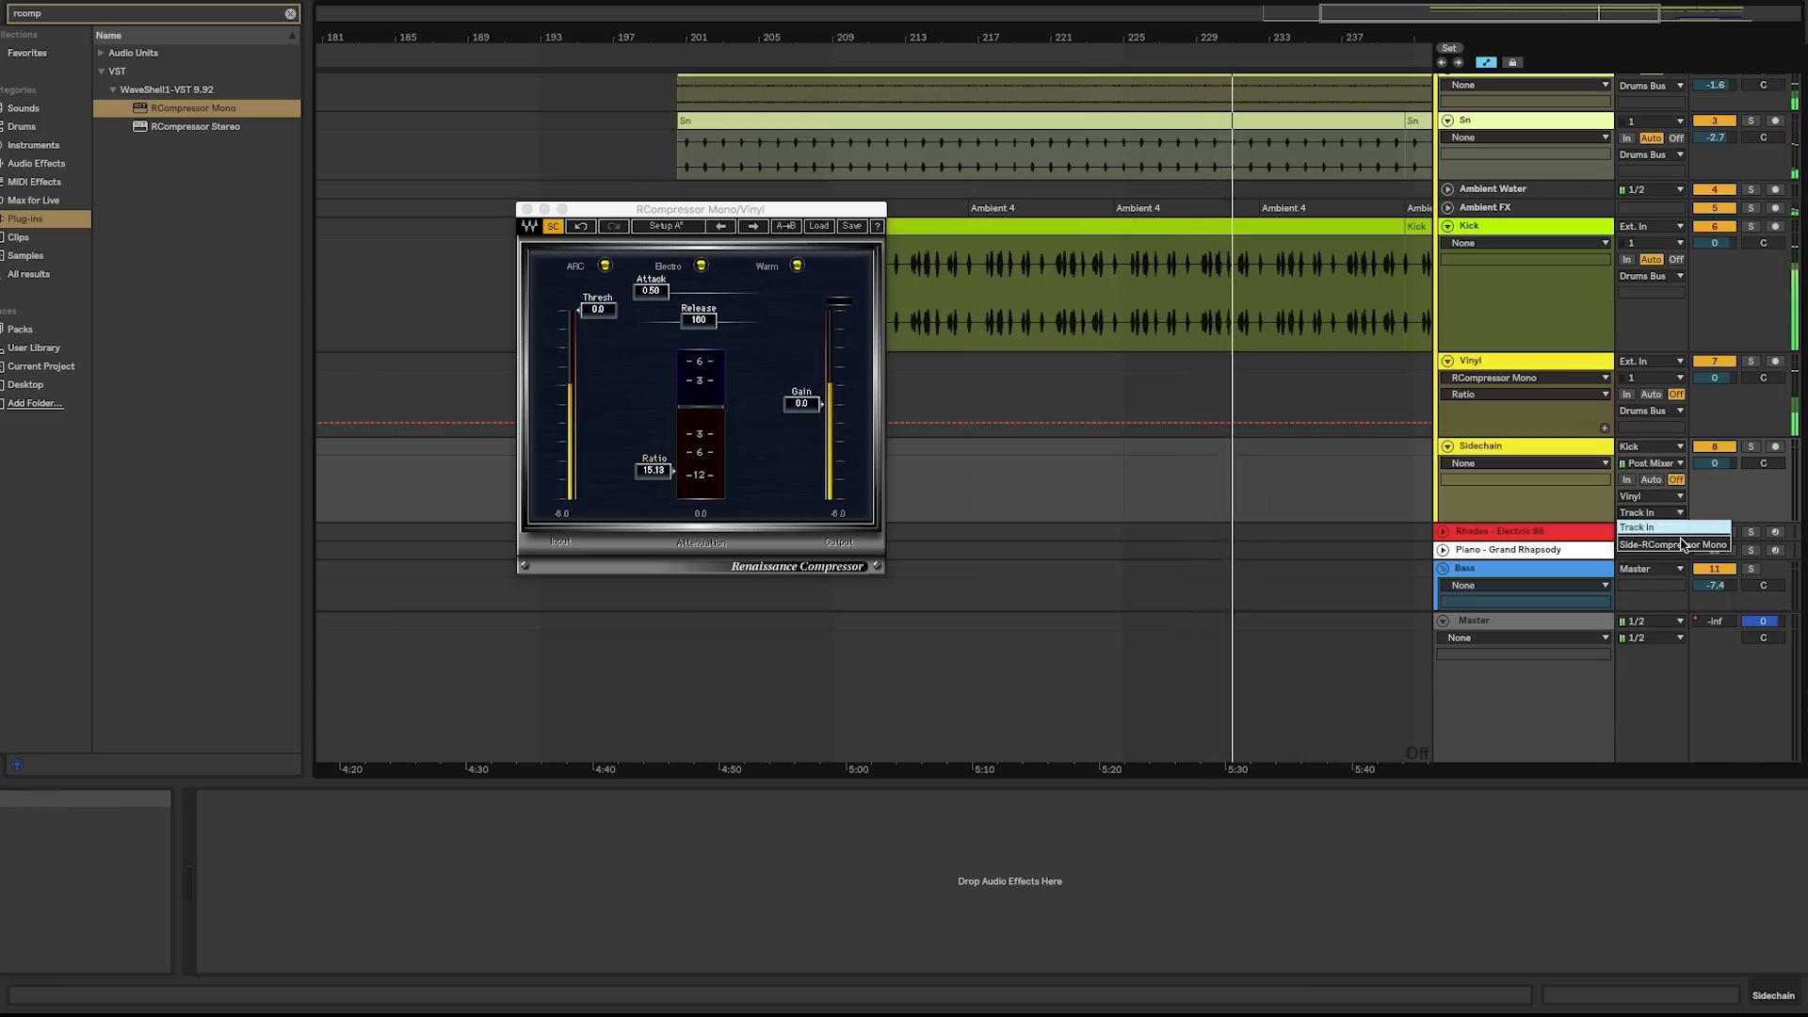
click(1673, 544)
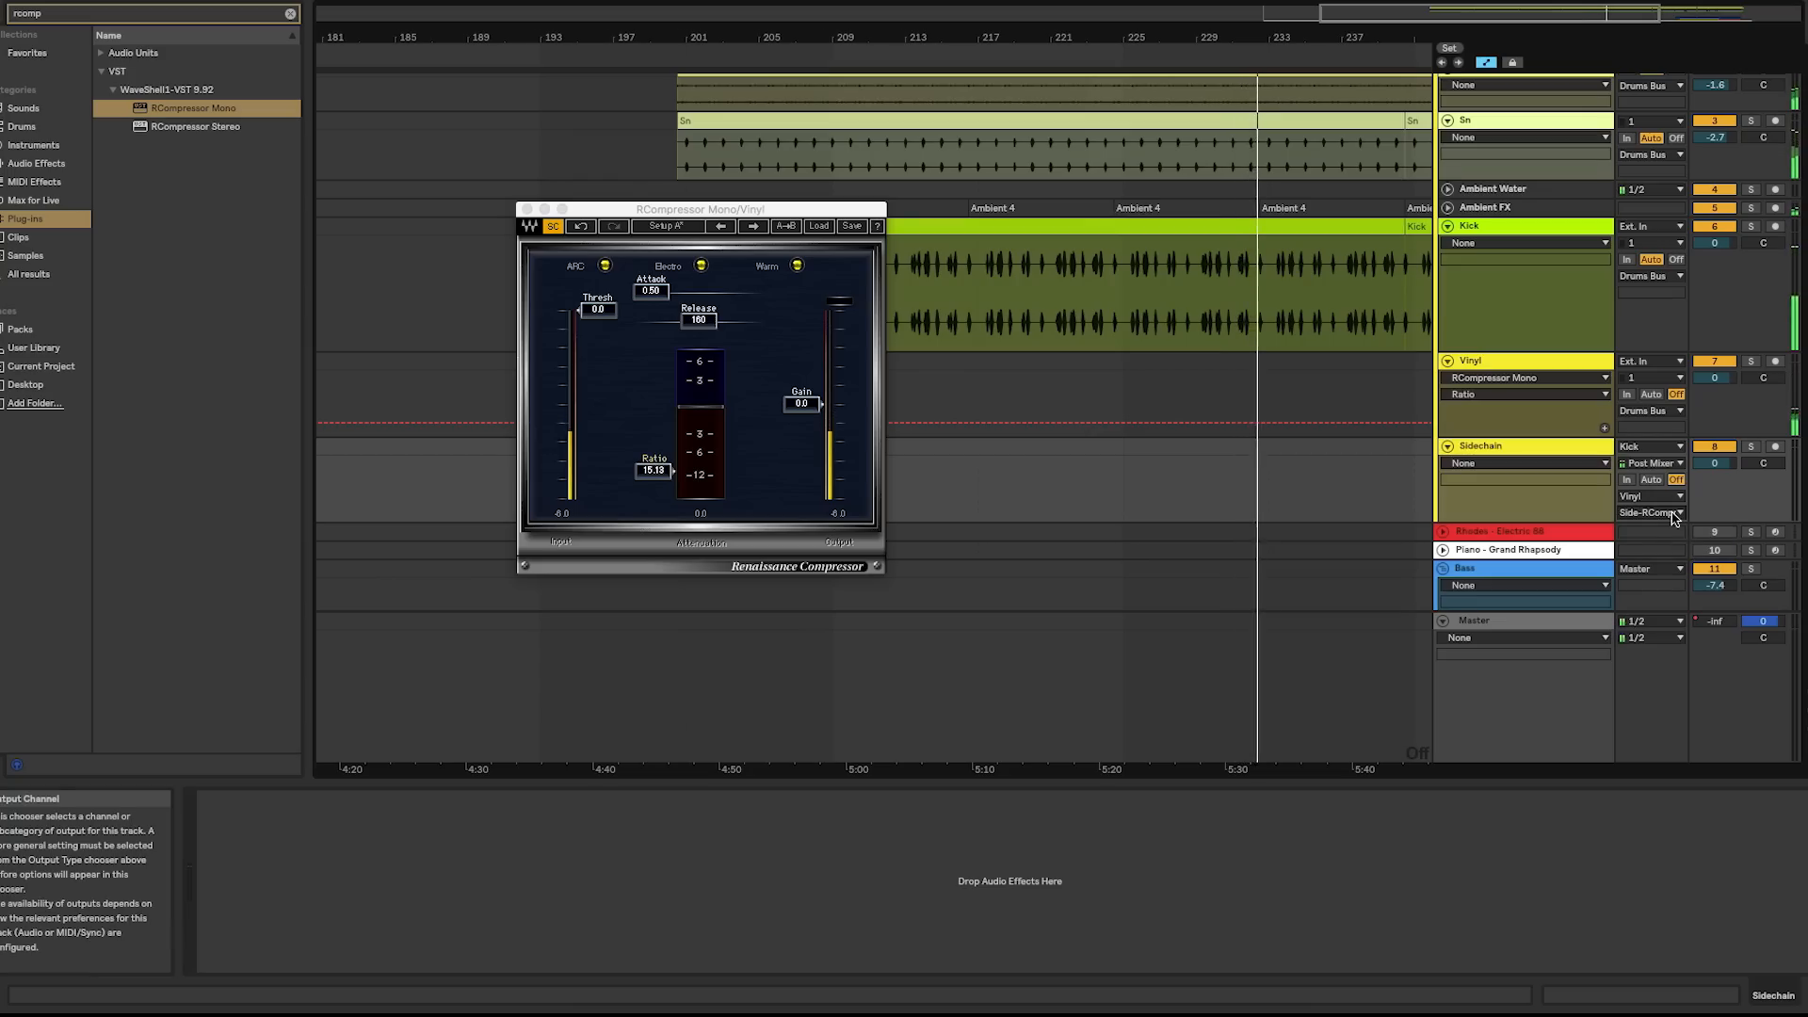
click(1628, 481)
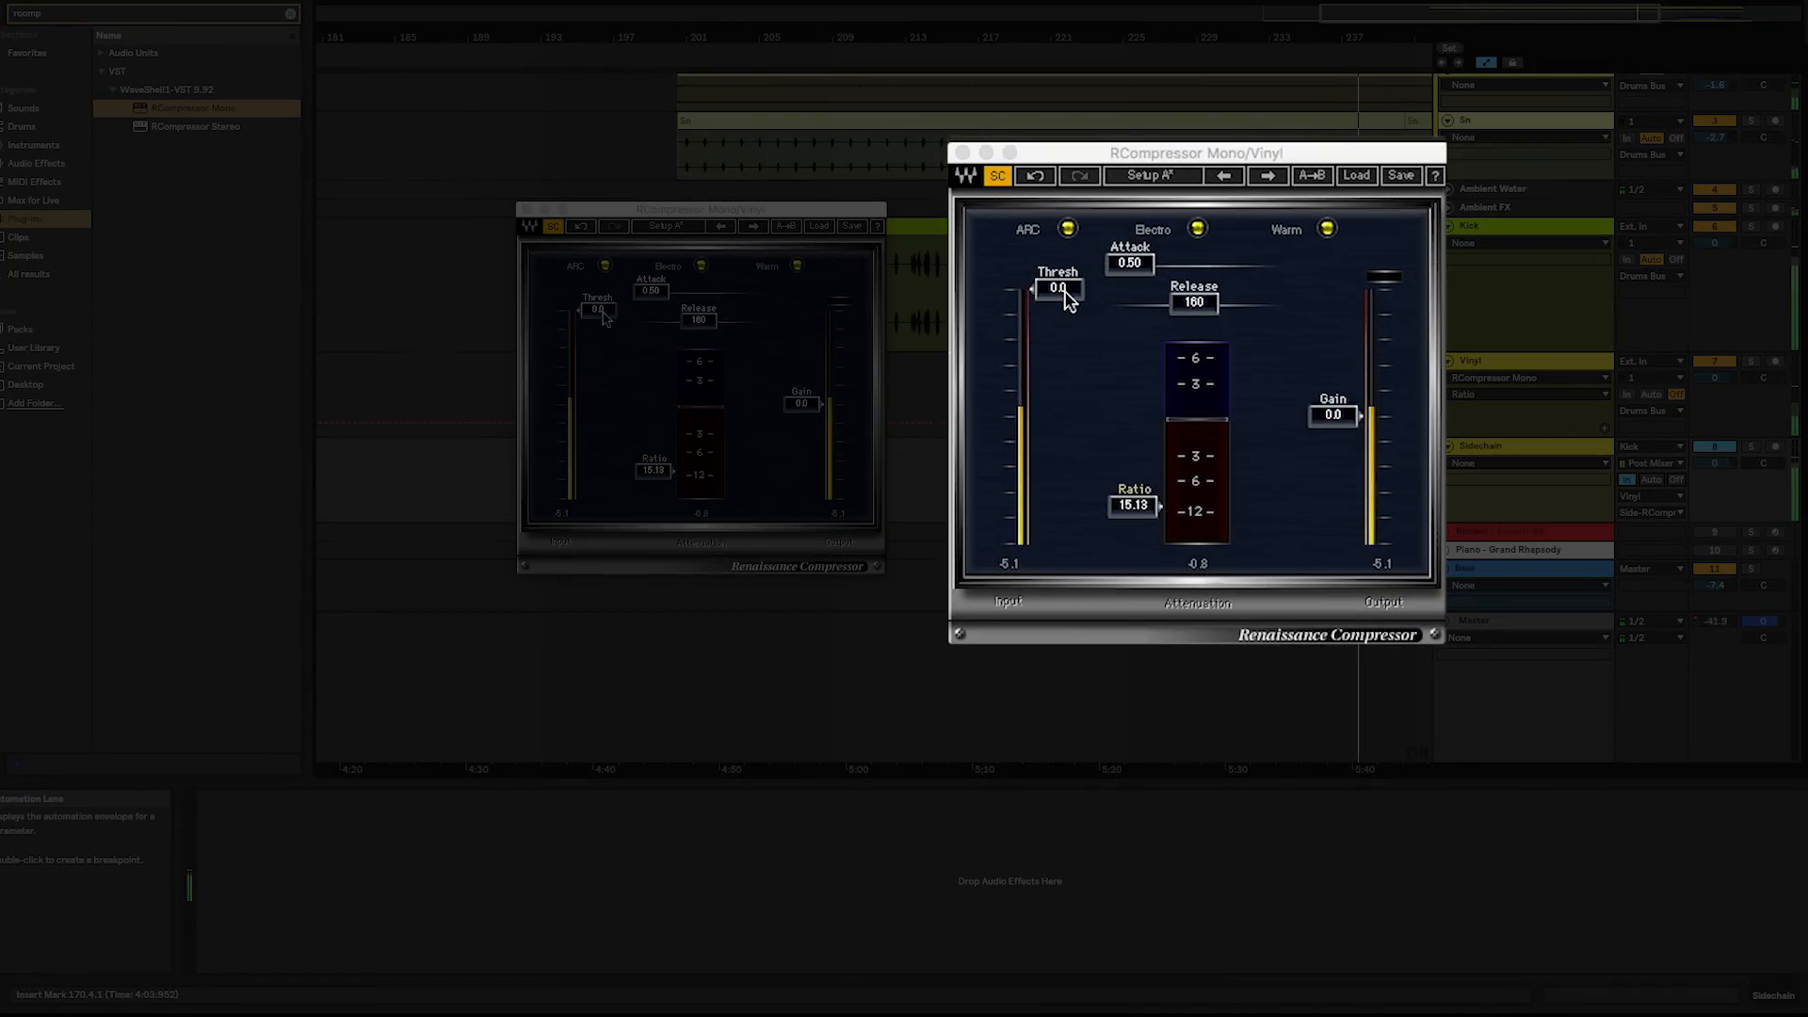
- Lower the RCompressor threshold to about -46.5 and open the Vinyl track's Abbey Road Vinyl plug-in beside the compressor
drag(1058, 289, 1057, 485)
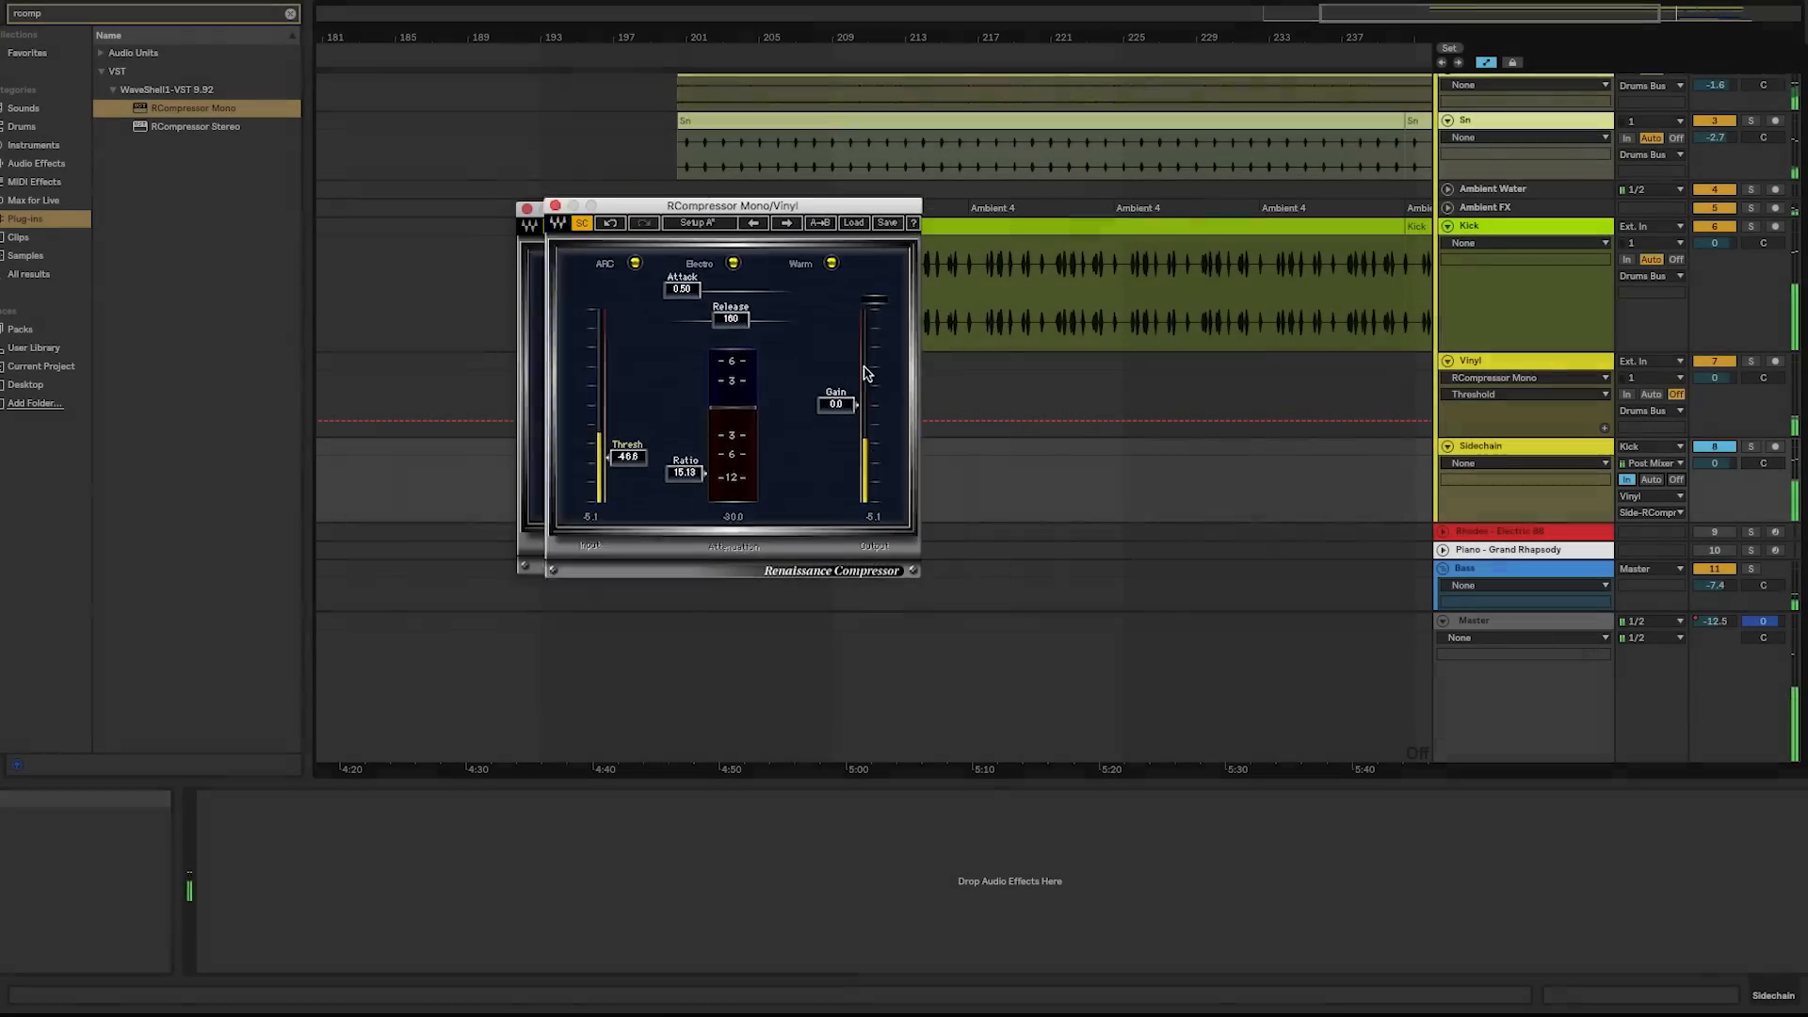
drag(1177, 41, 892, 35)
click(1479, 363)
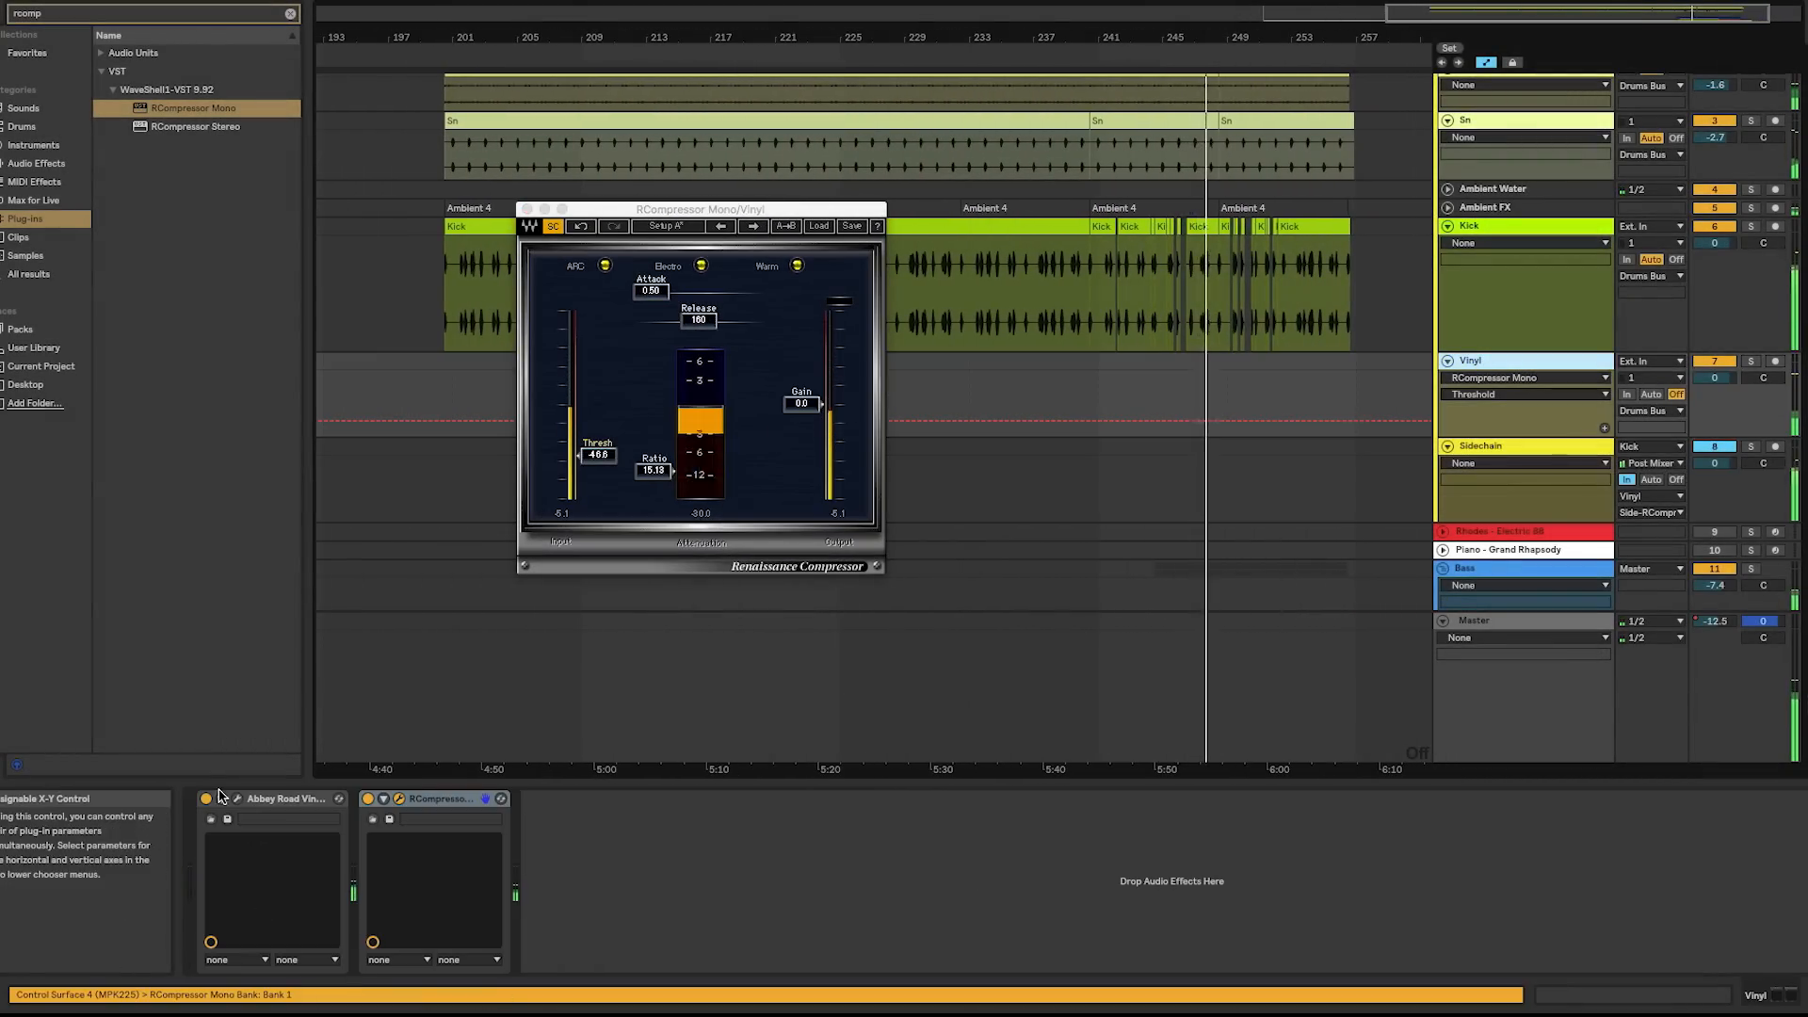
click(237, 799)
drag(803, 201, 1173, 139)
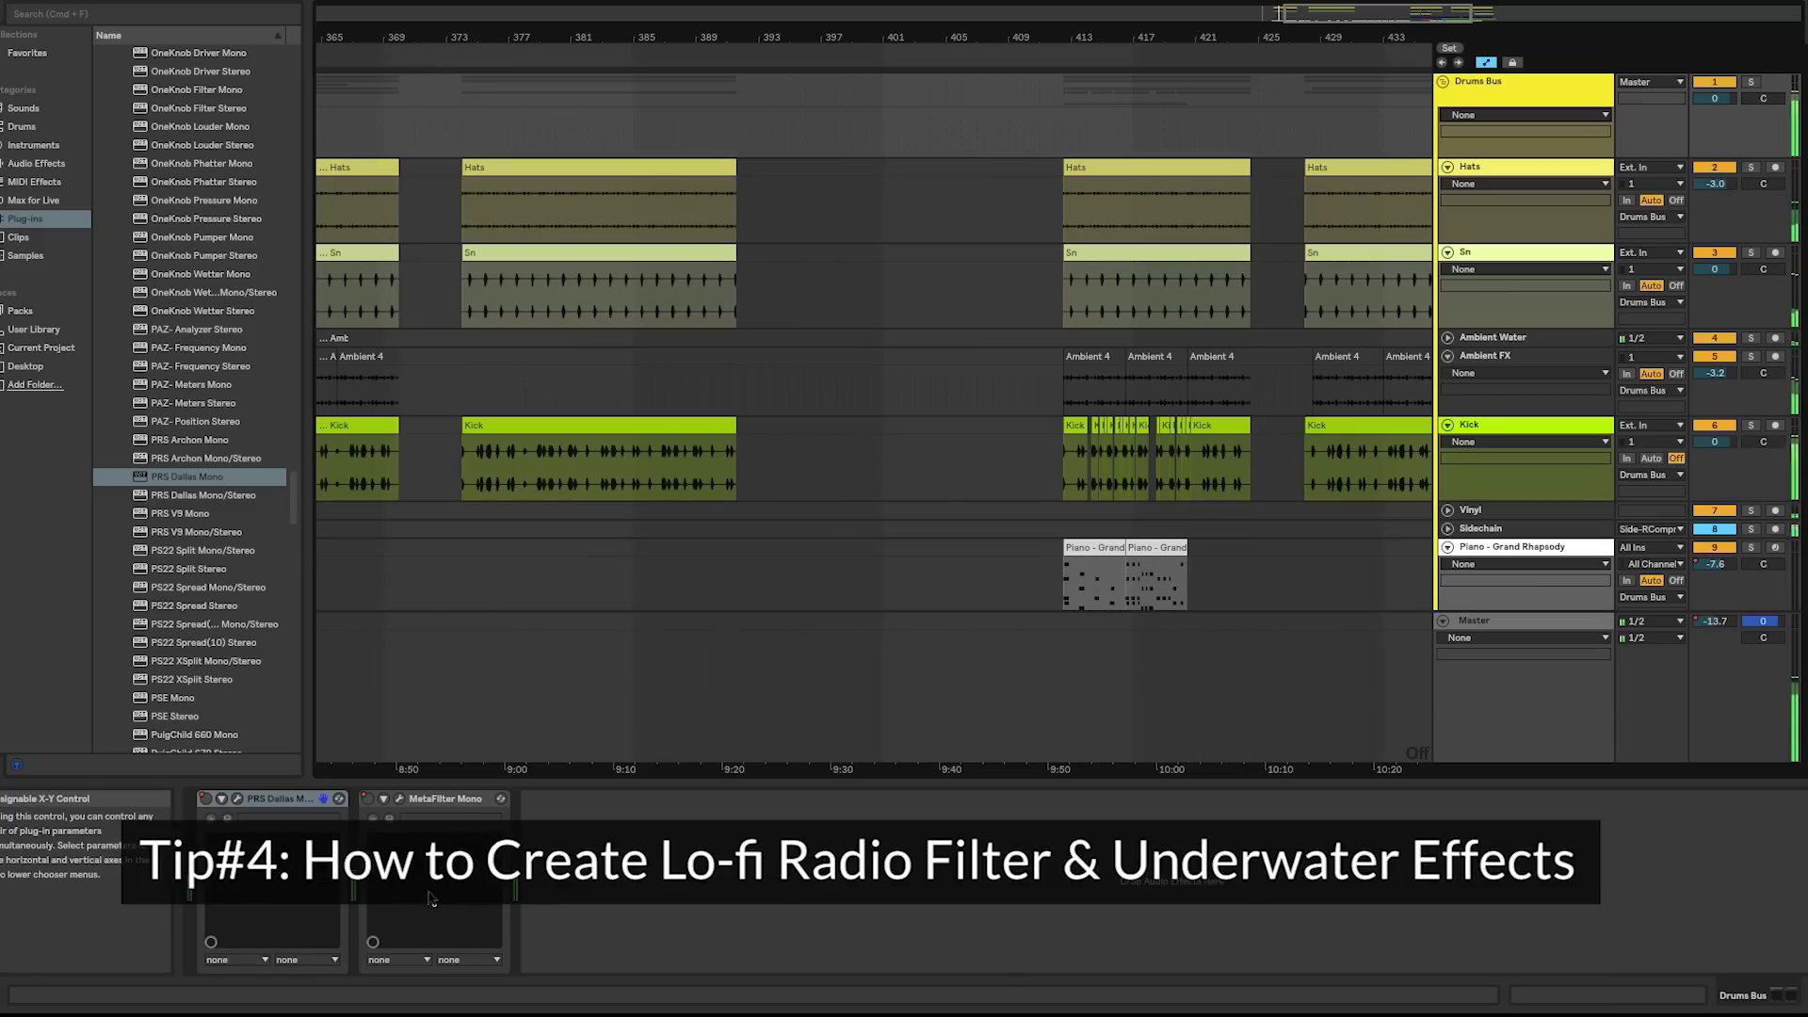
- View the PRS Dallas and MetaFilter plug-ins on the Drums Bus side by side, and leave only PRS Dallas open
click(239, 802)
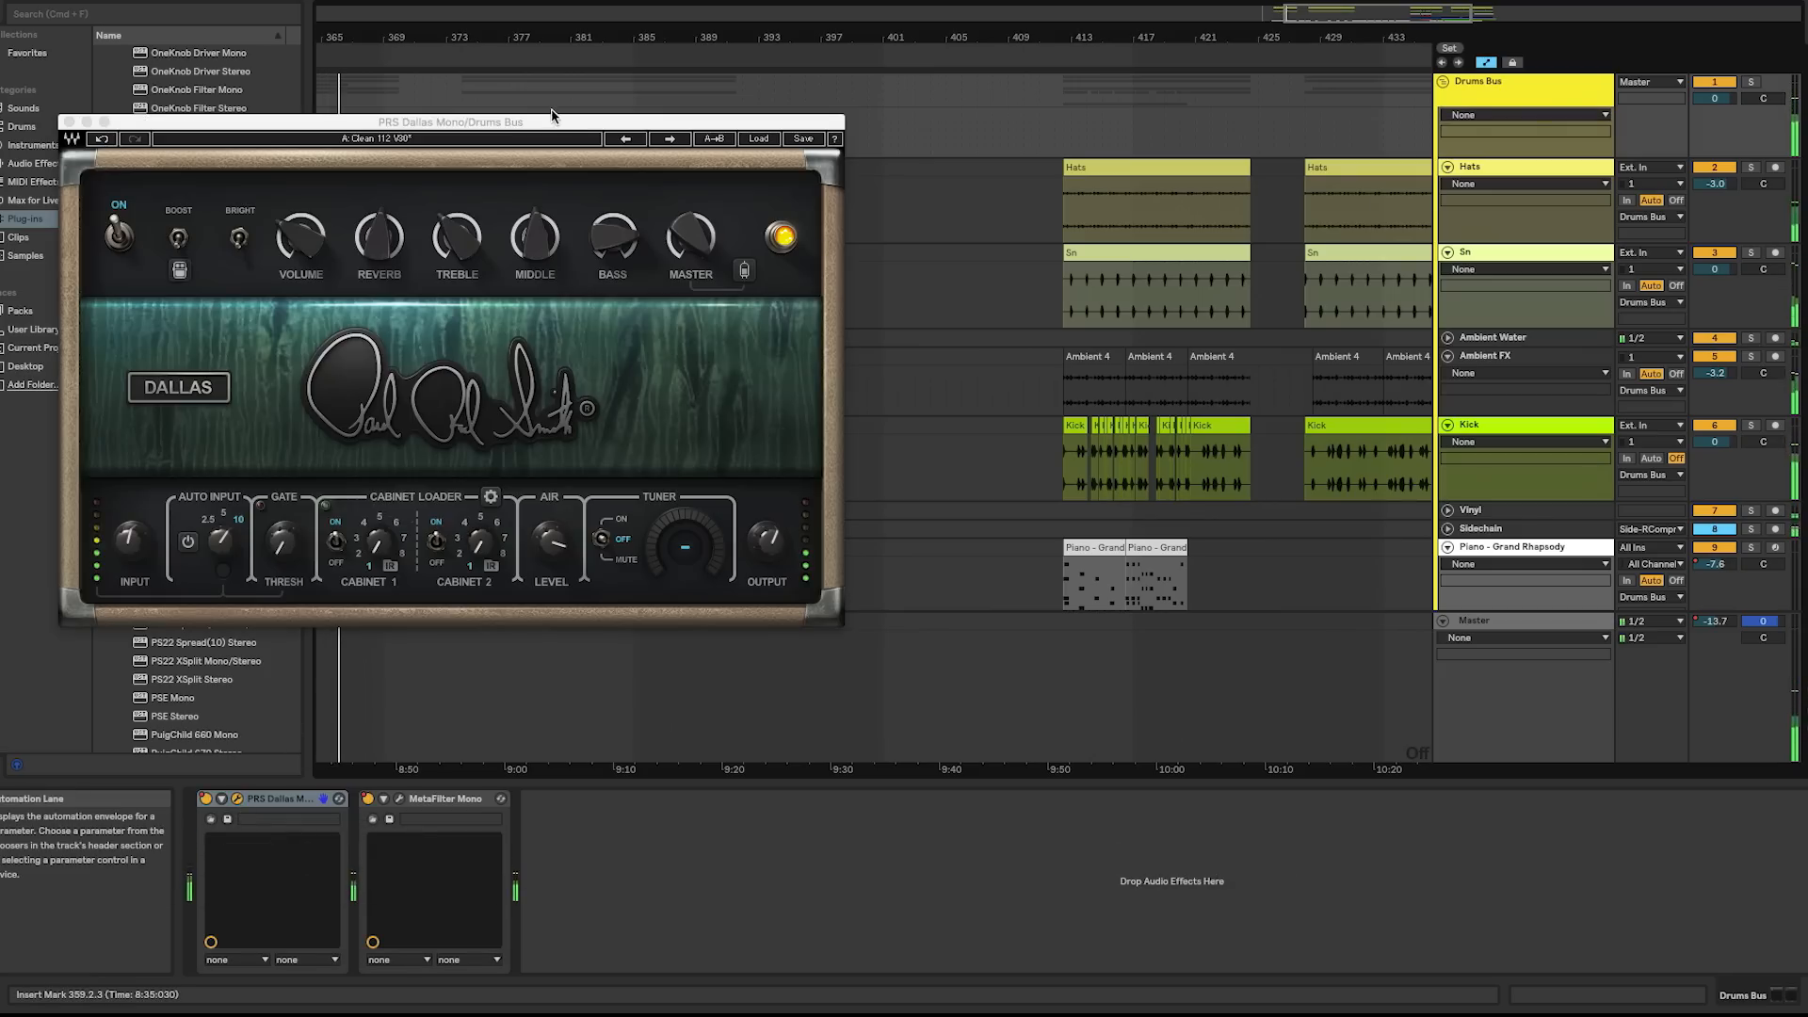
drag(554, 123, 545, 116)
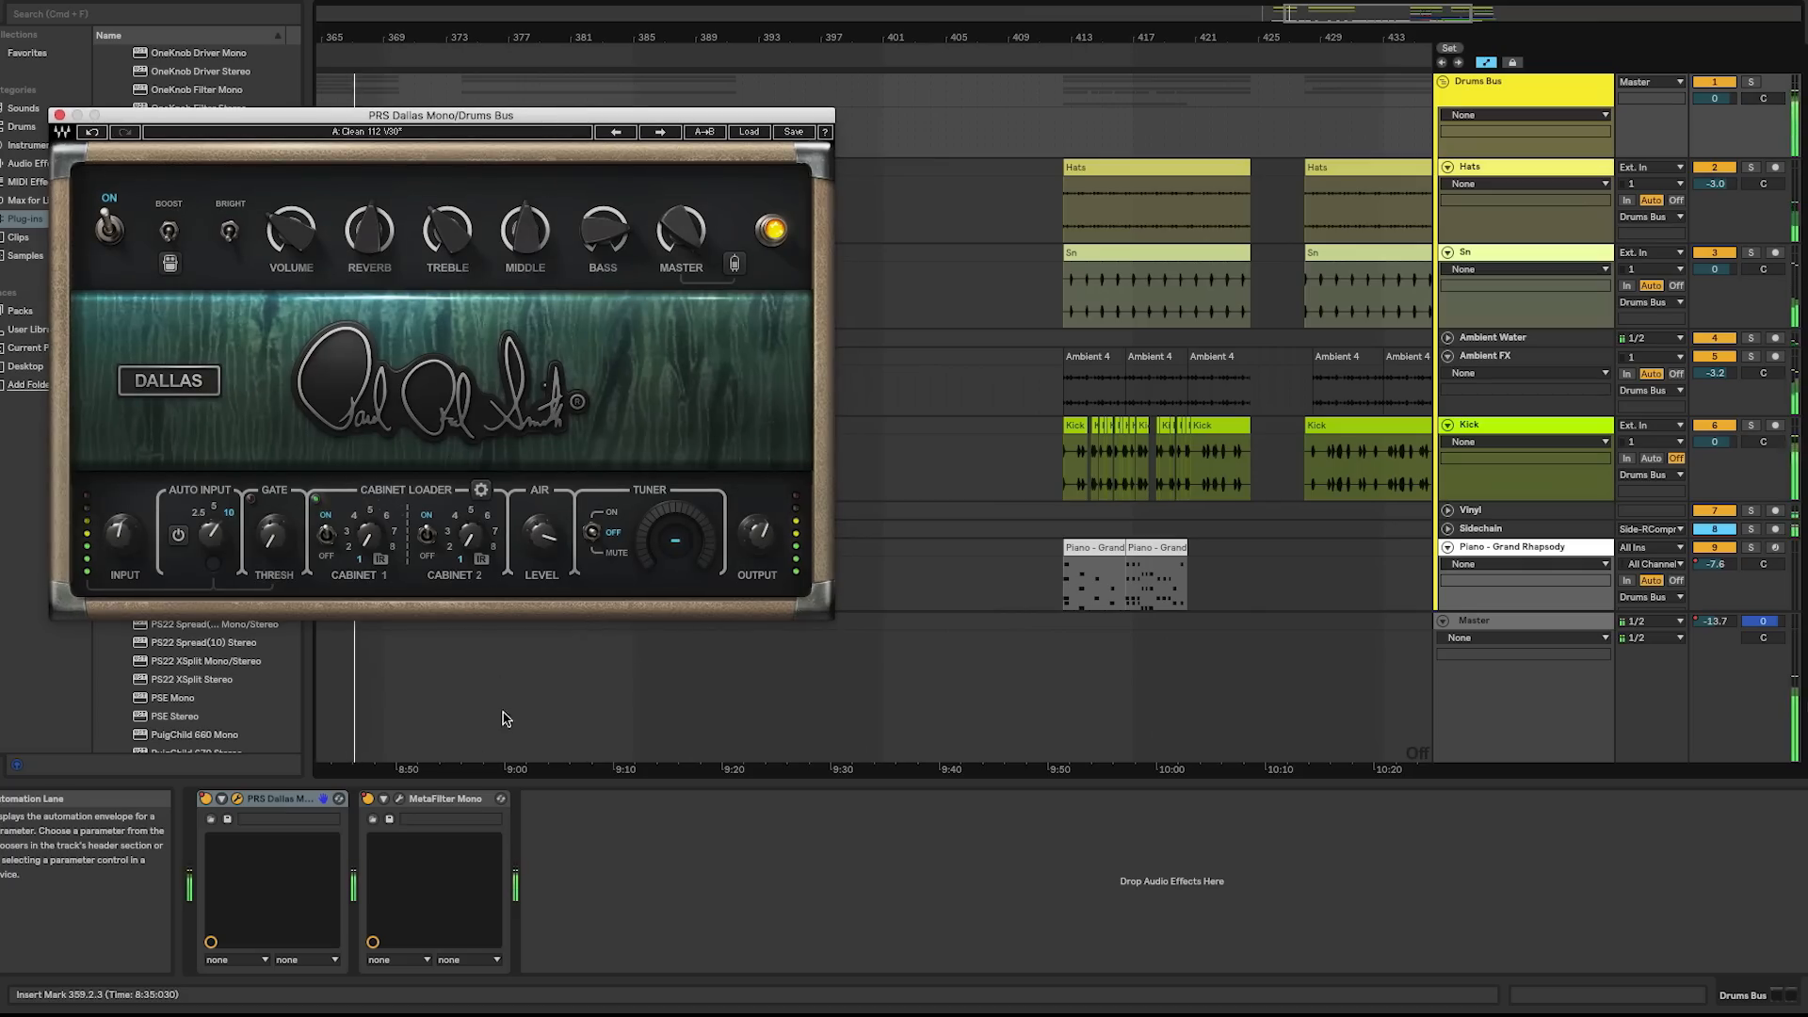
click(399, 799)
drag(1057, 103, 1048, 102)
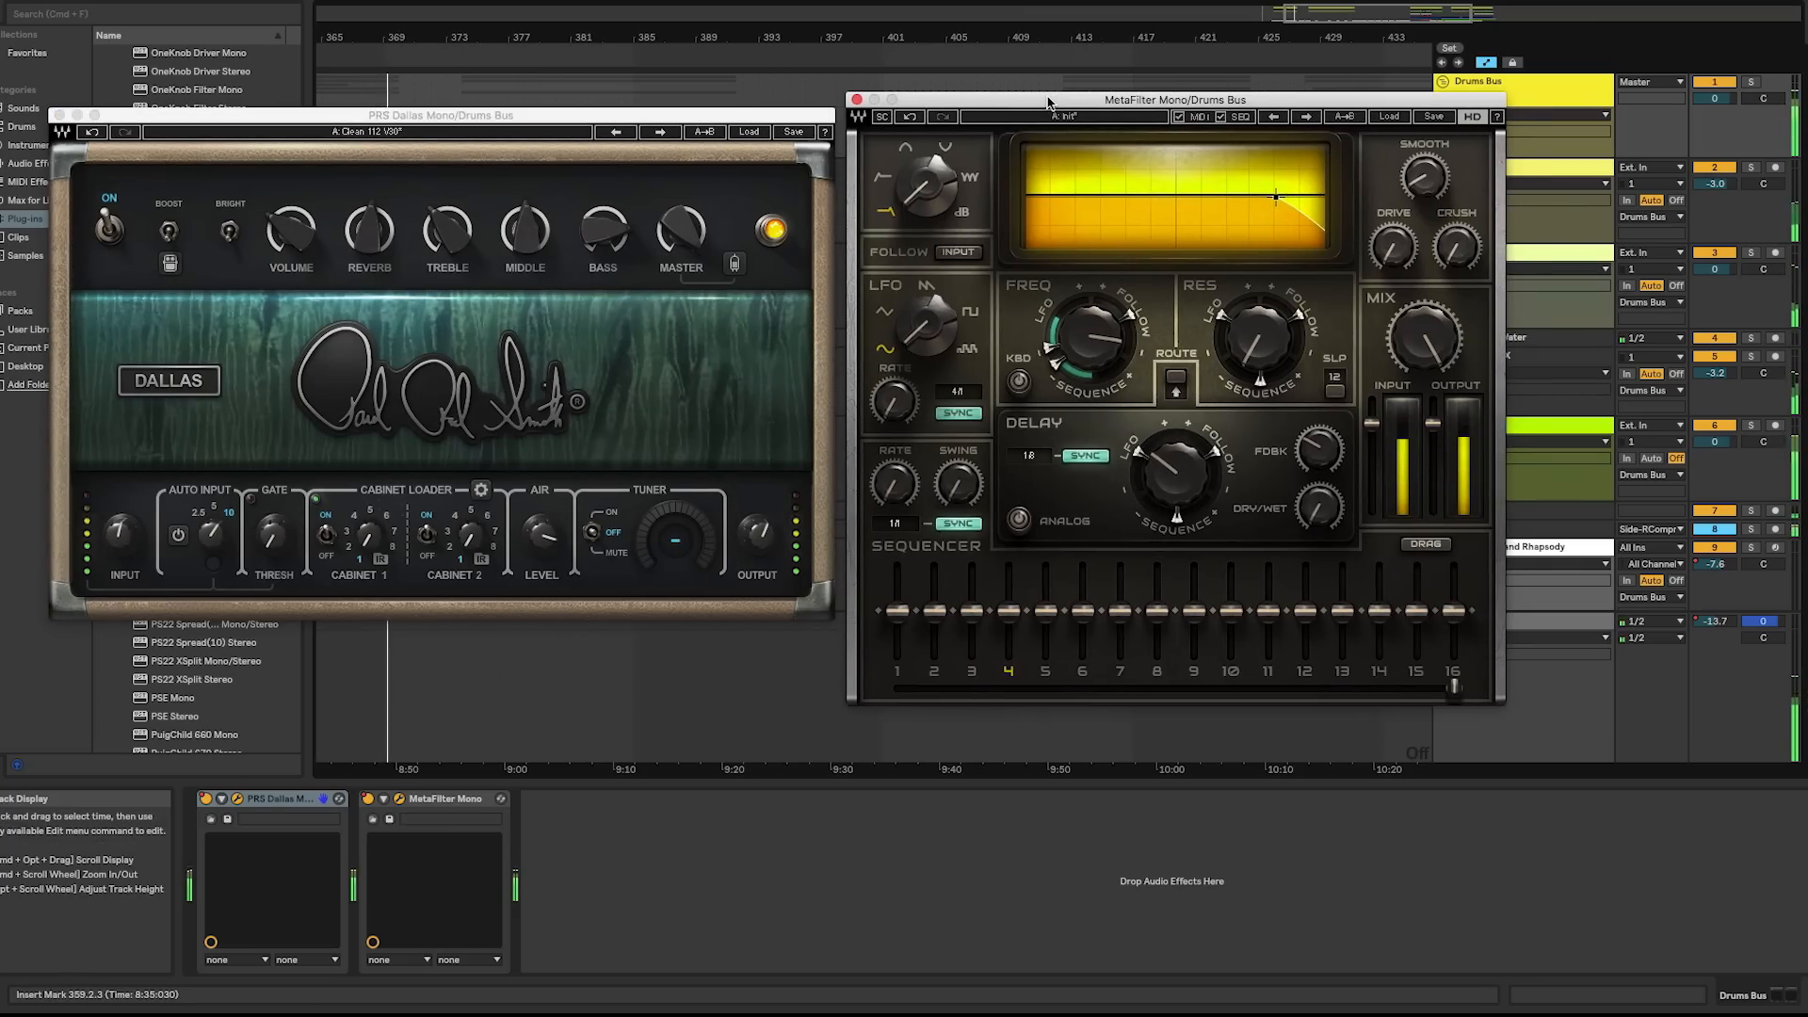
click(859, 100)
drag(628, 121, 940, 117)
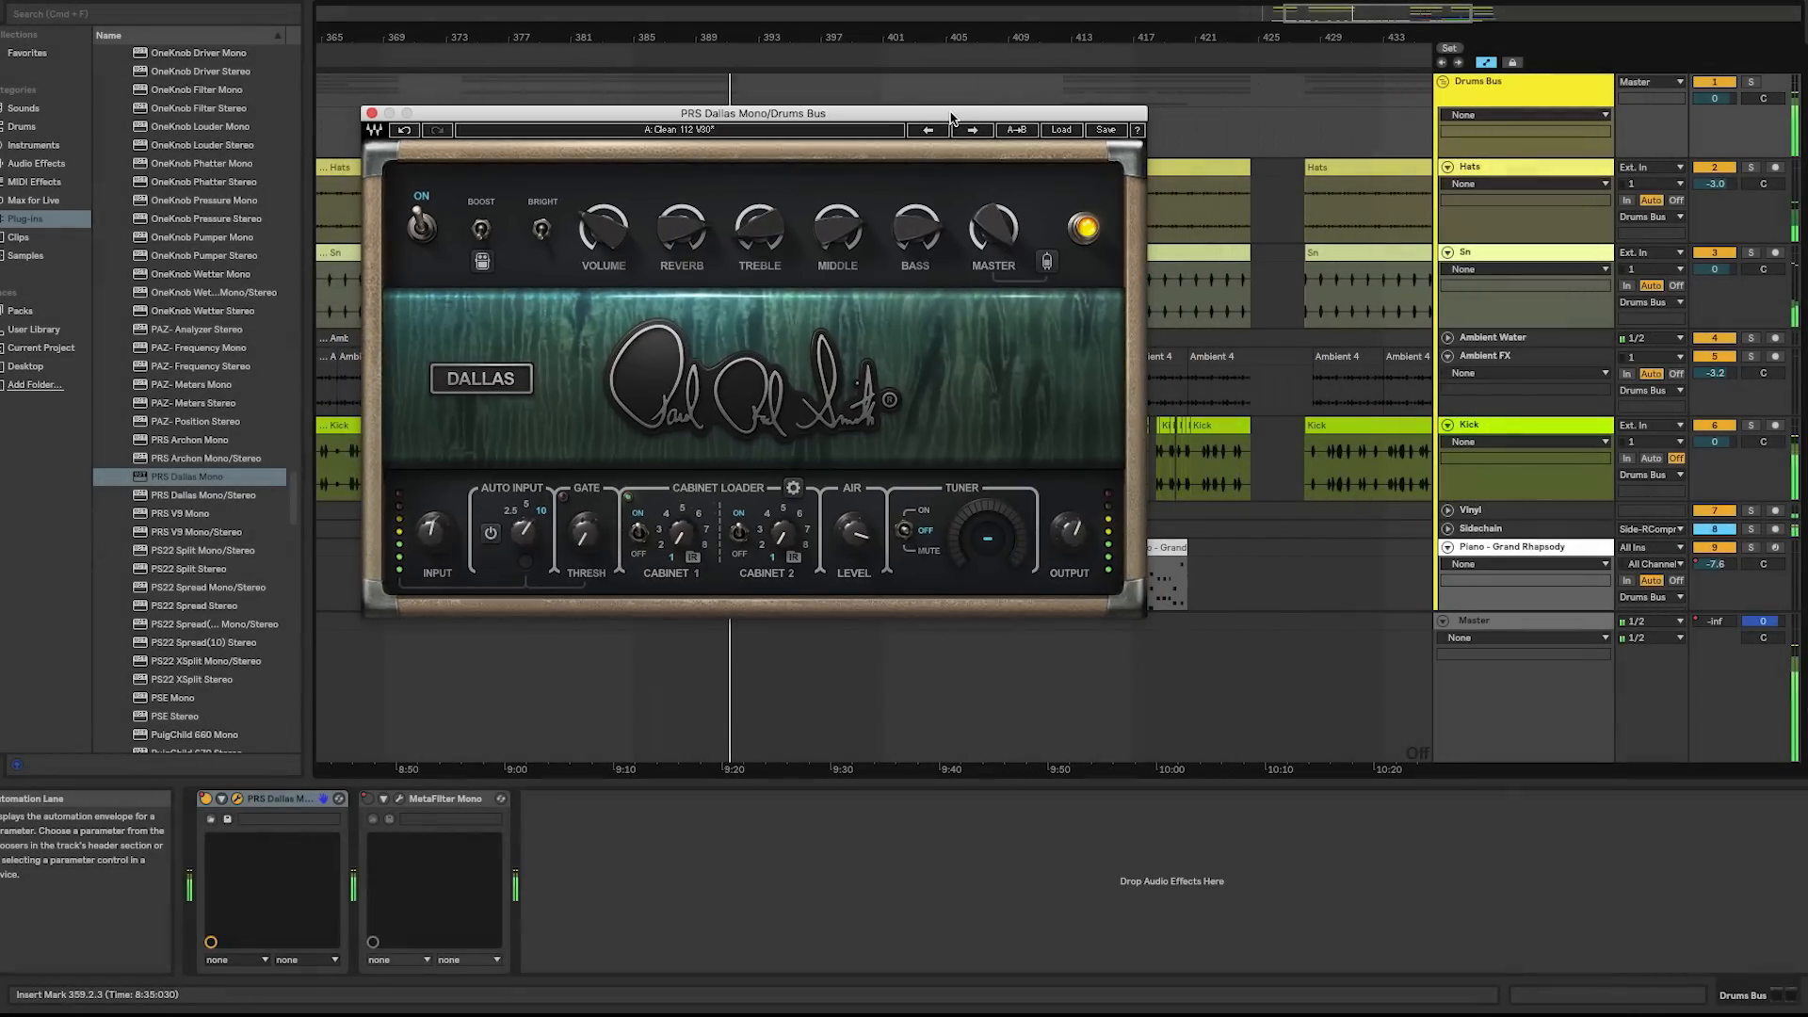
- Turn on MetaFilter on the Drums Bus, open it and load its Init factory preset
click(368, 798)
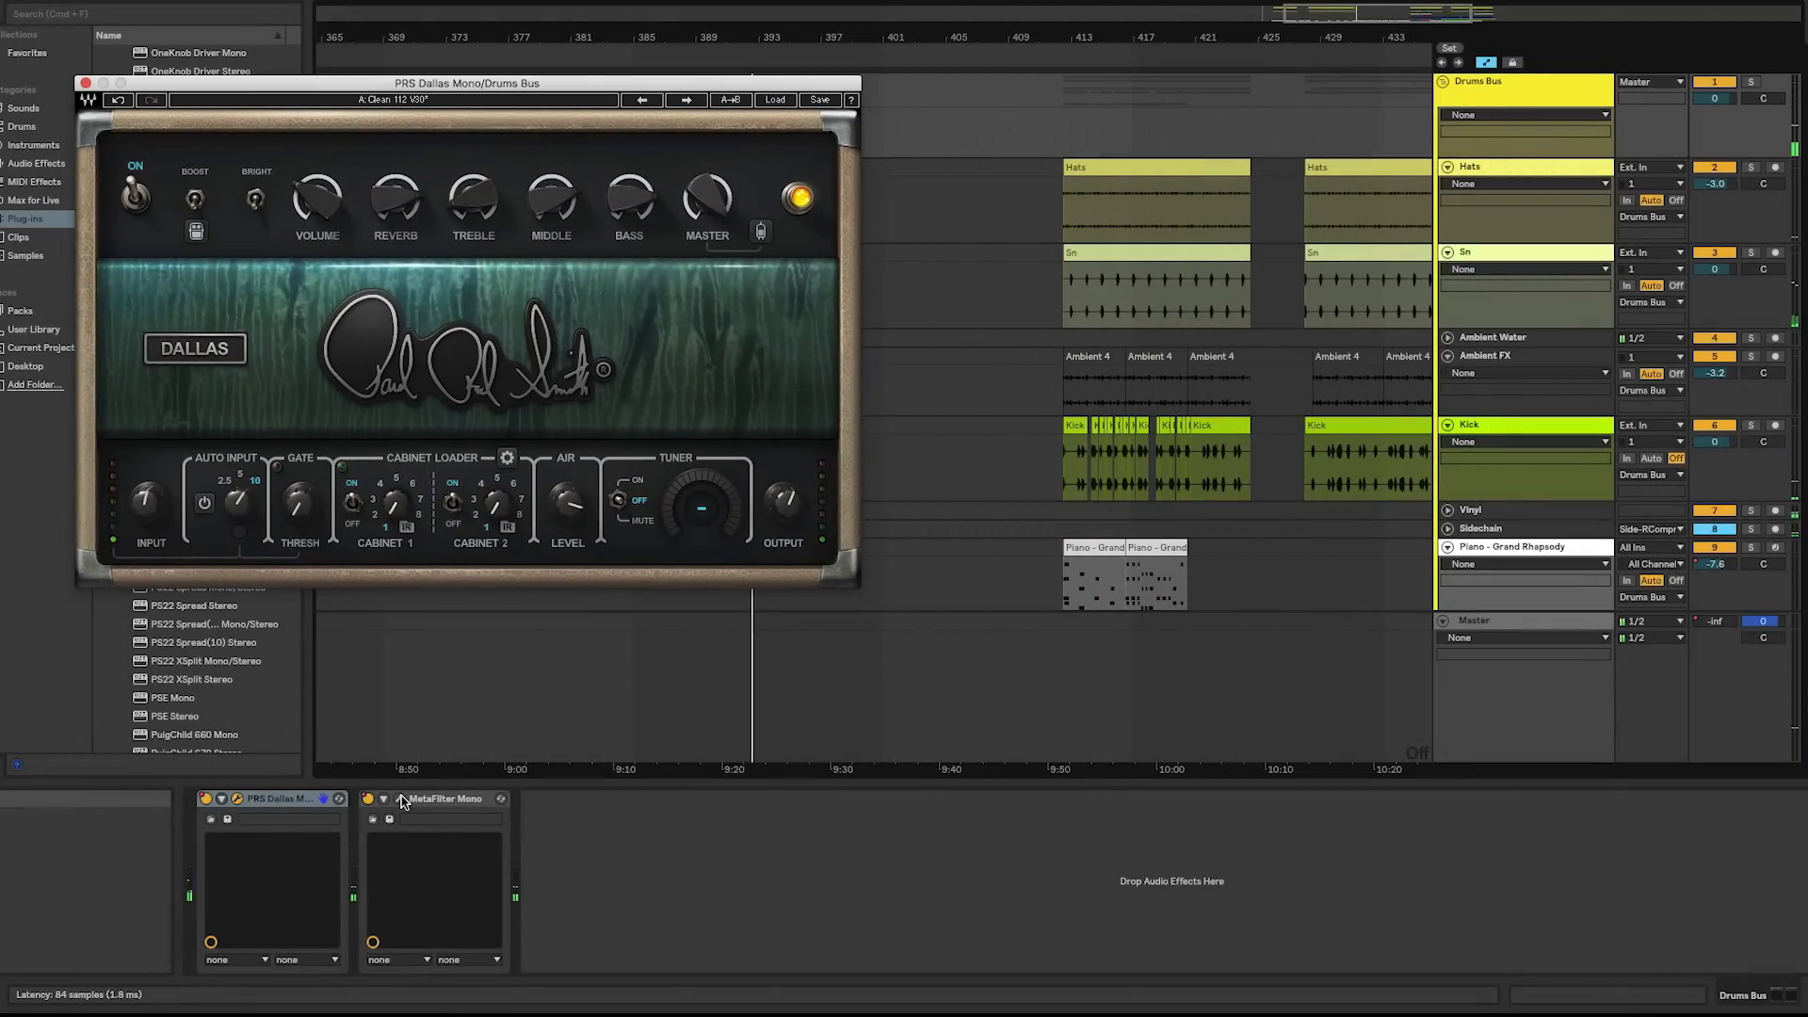
click(399, 799)
click(1225, 11)
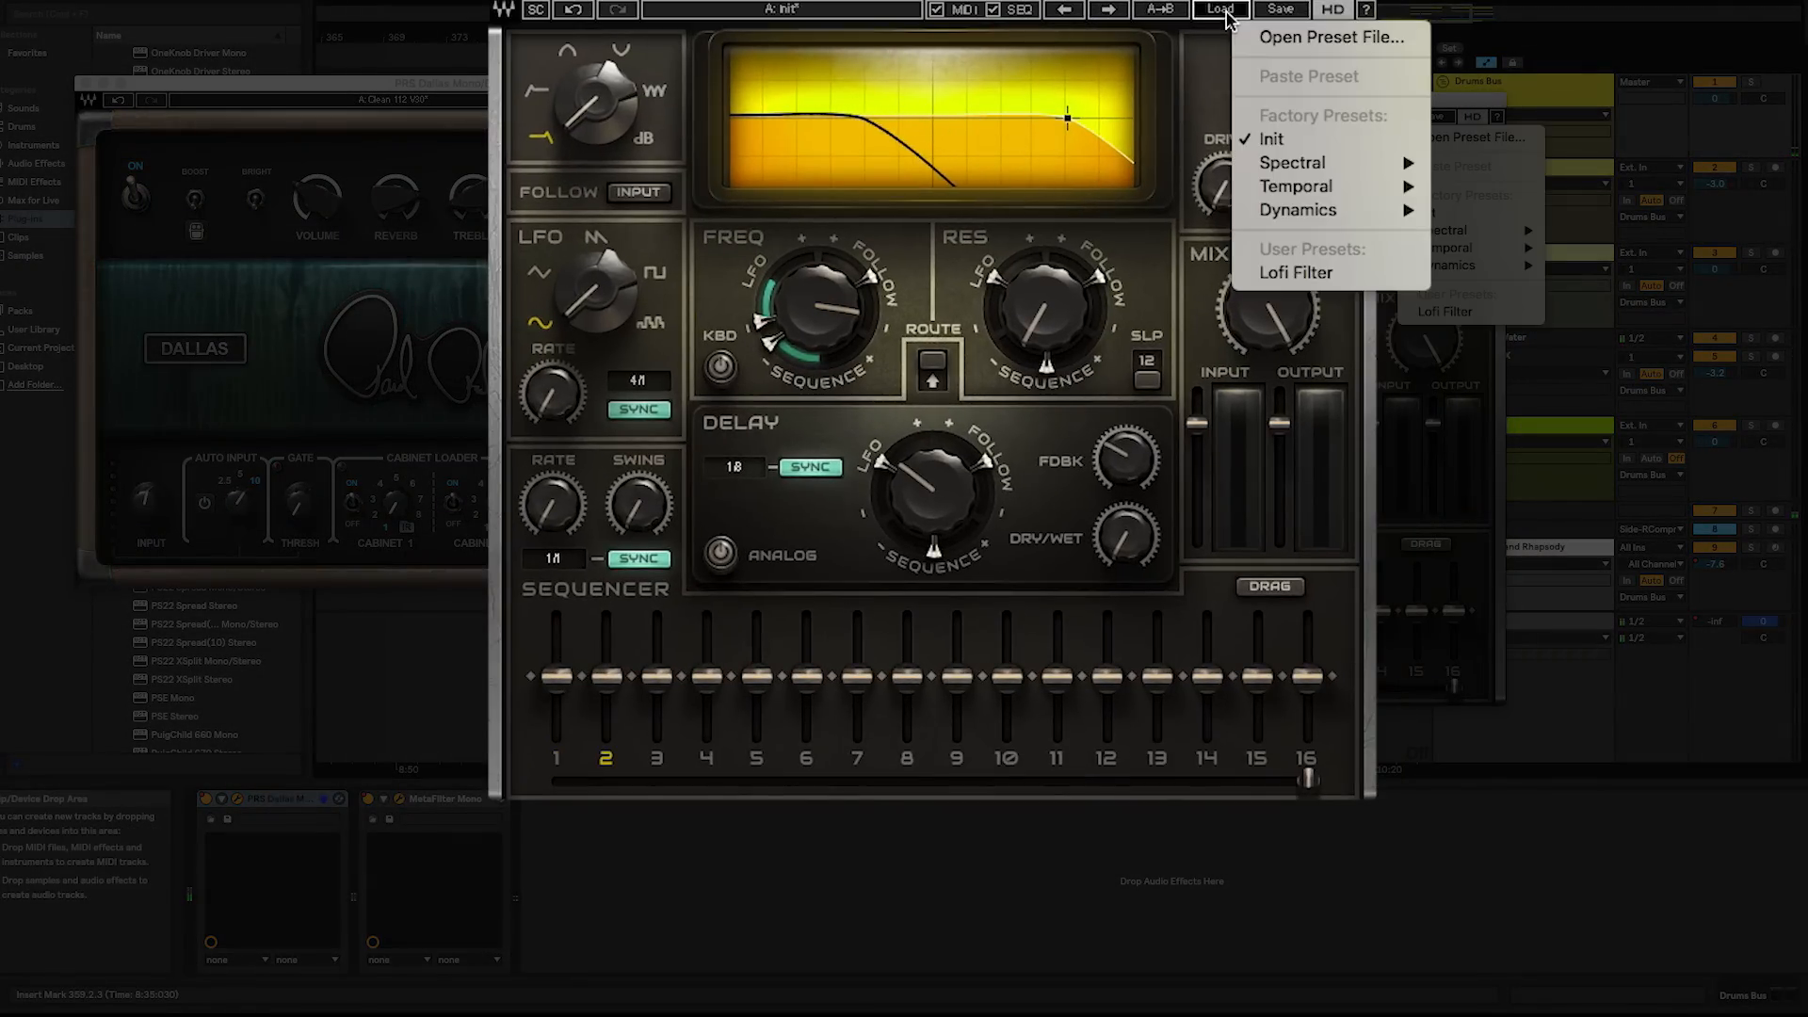
click(1275, 140)
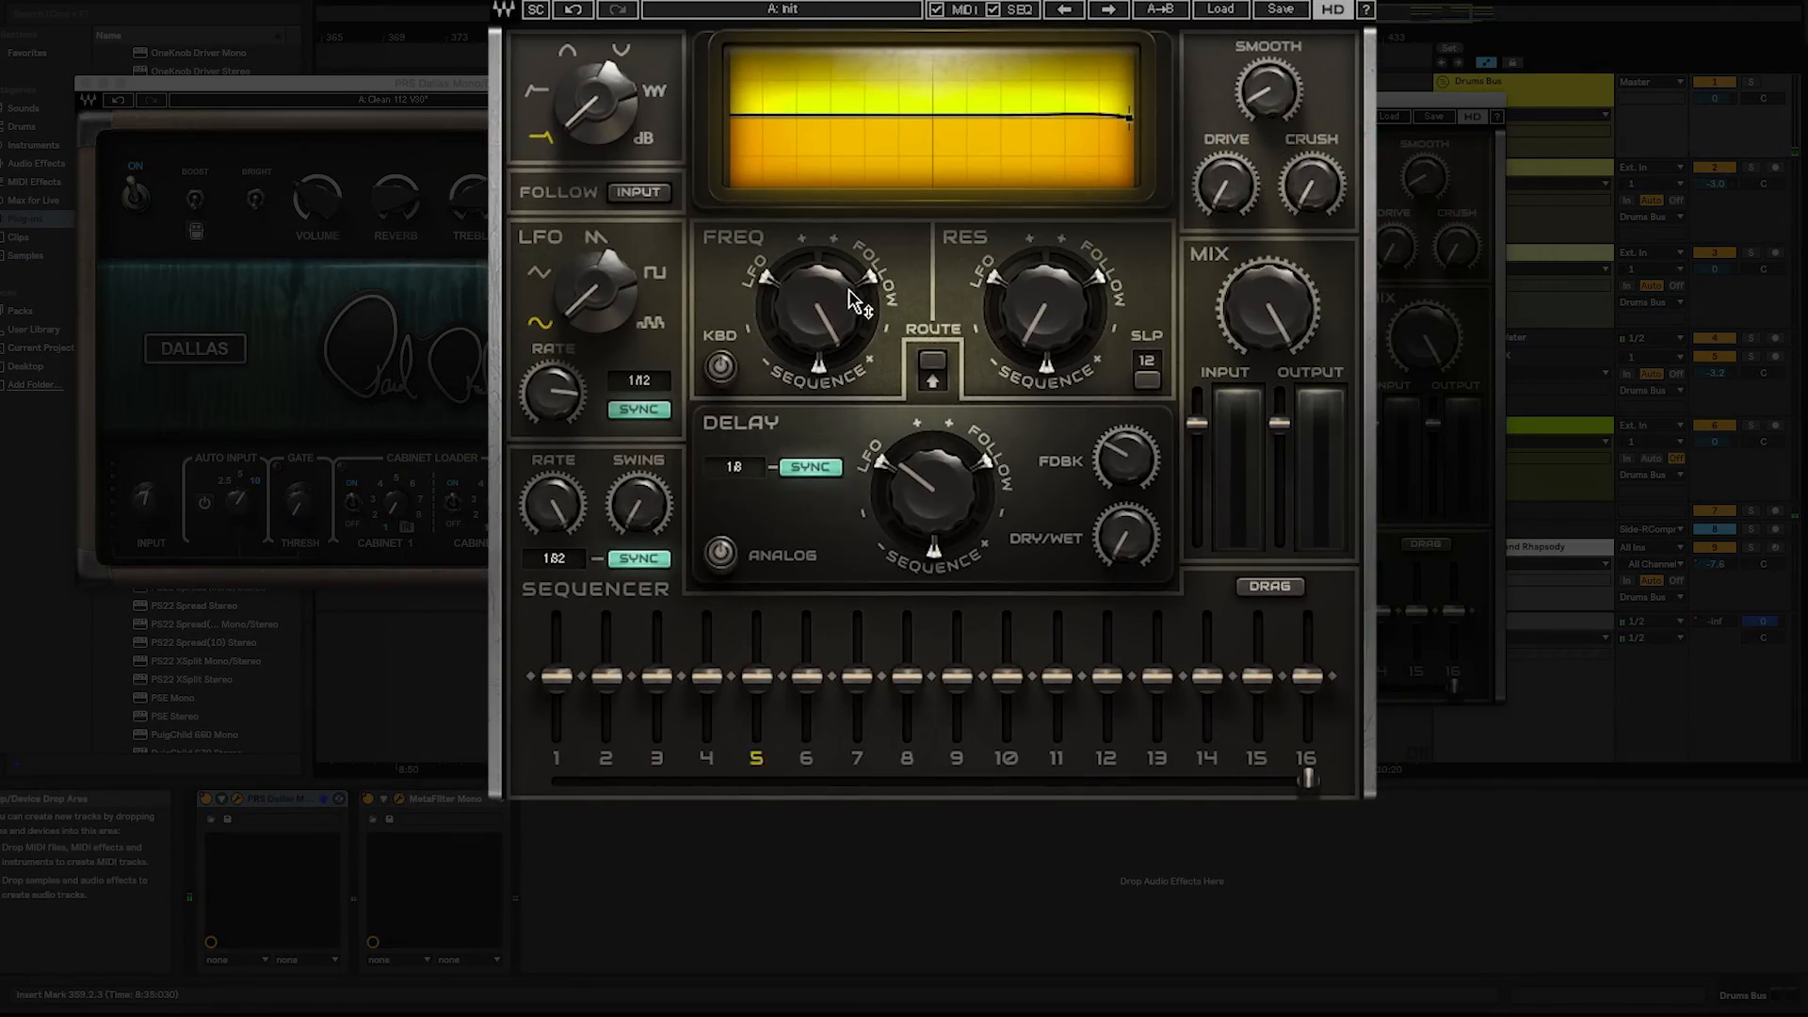
- Set MetaFilter's tempo-synced LFO rate to 4/1 and its sequencer rate to 1/8
click(640, 413)
click(640, 413)
drag(565, 401, 565, 480)
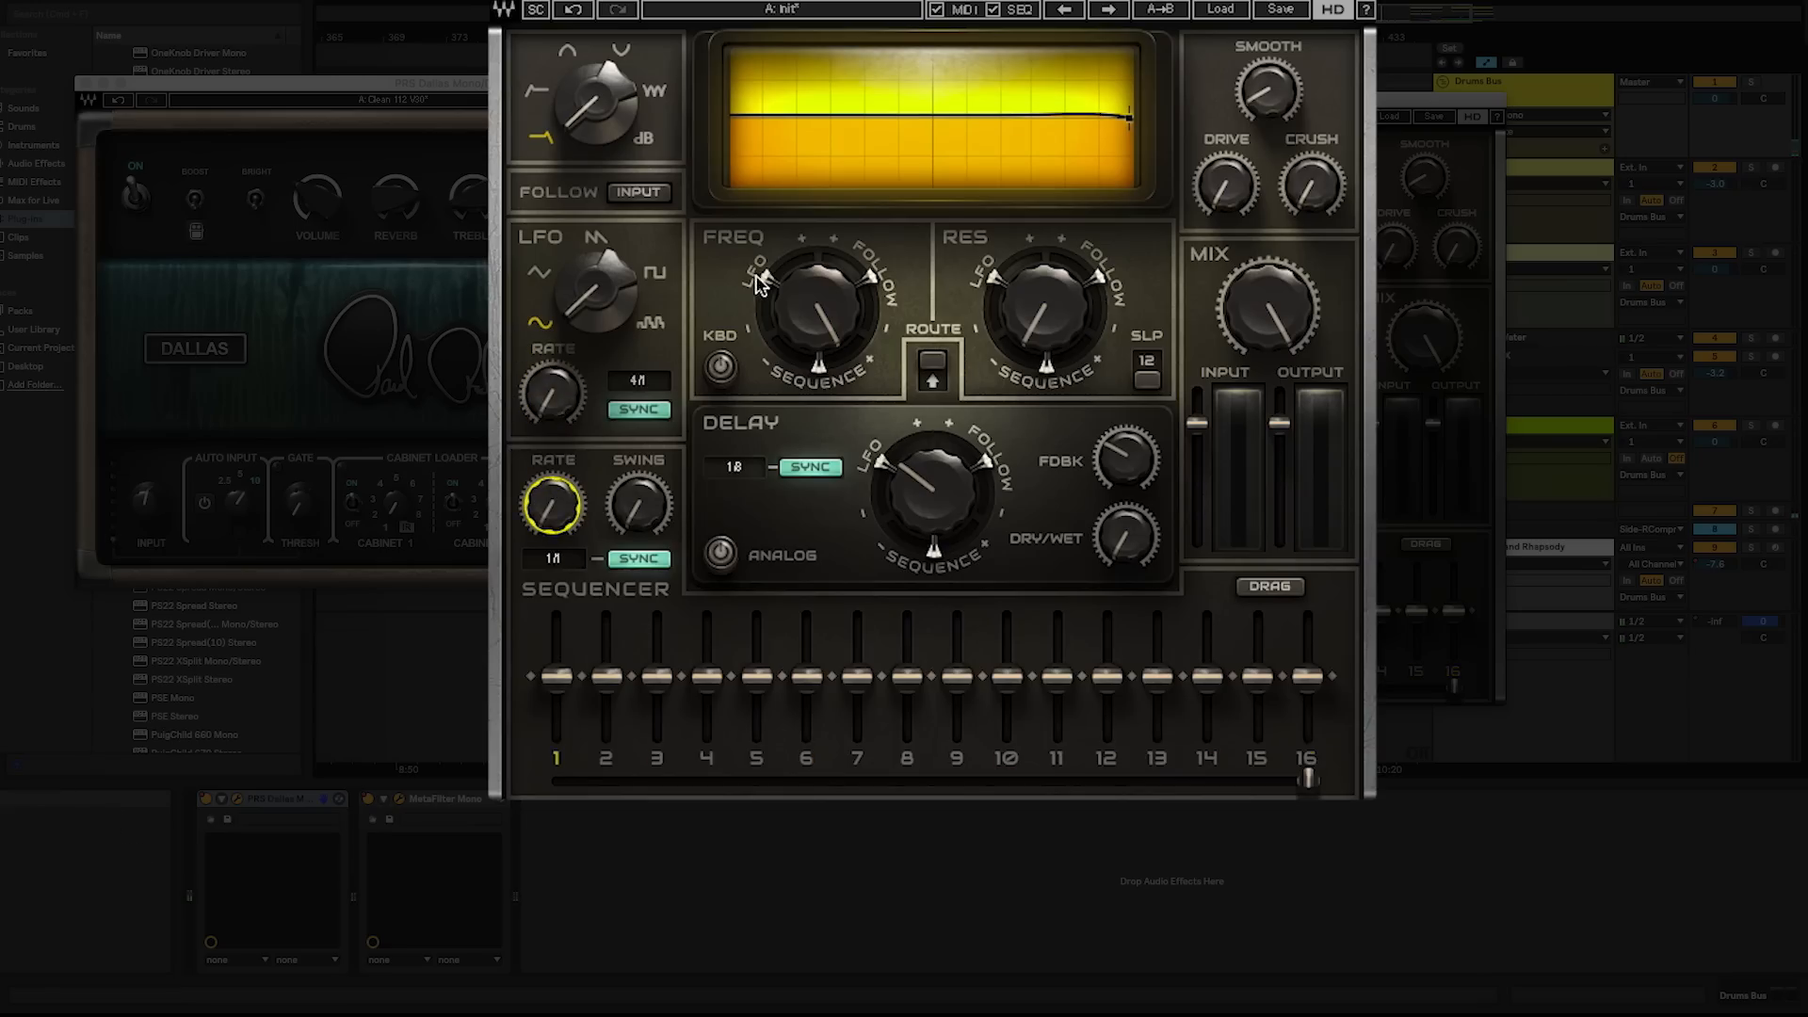
- Apply LFO and sequencer modulation to MetaFilter's frequency, set the cutoff to 6028.5 and switch the plug-in from bypassed to on
drag(766, 277, 765, 286)
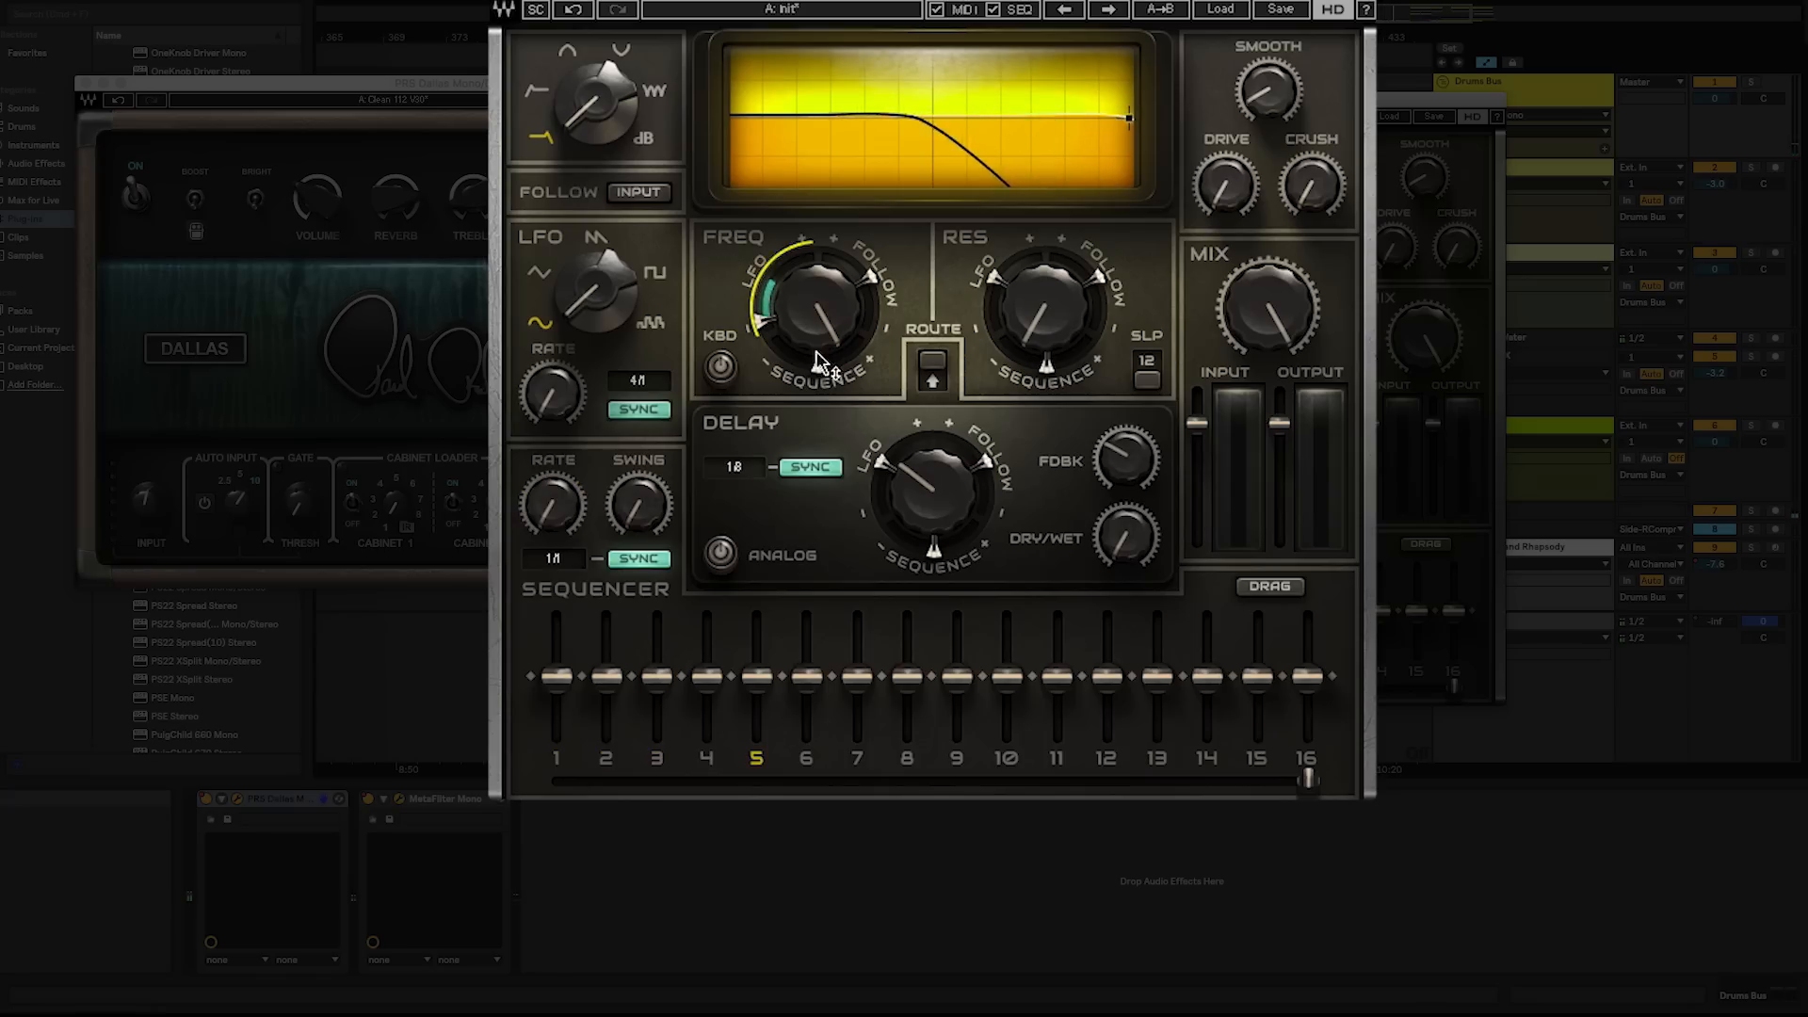
drag(819, 366, 836, 292)
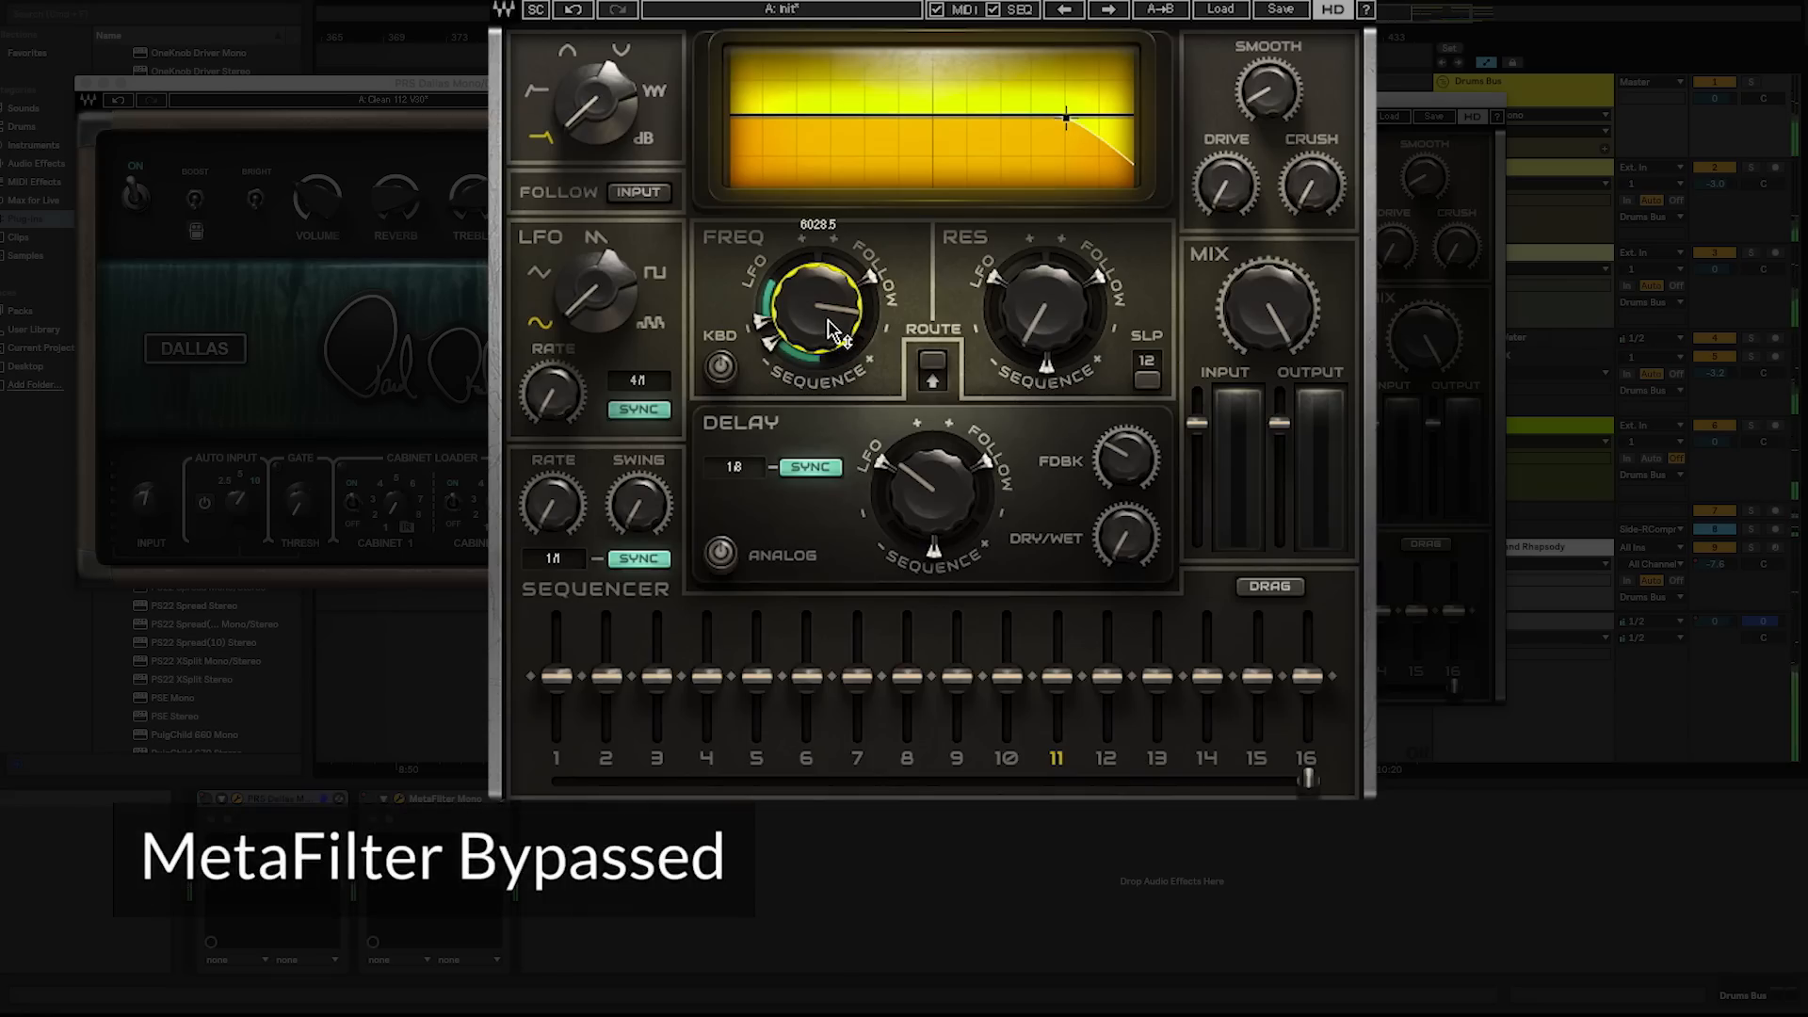
key(0)
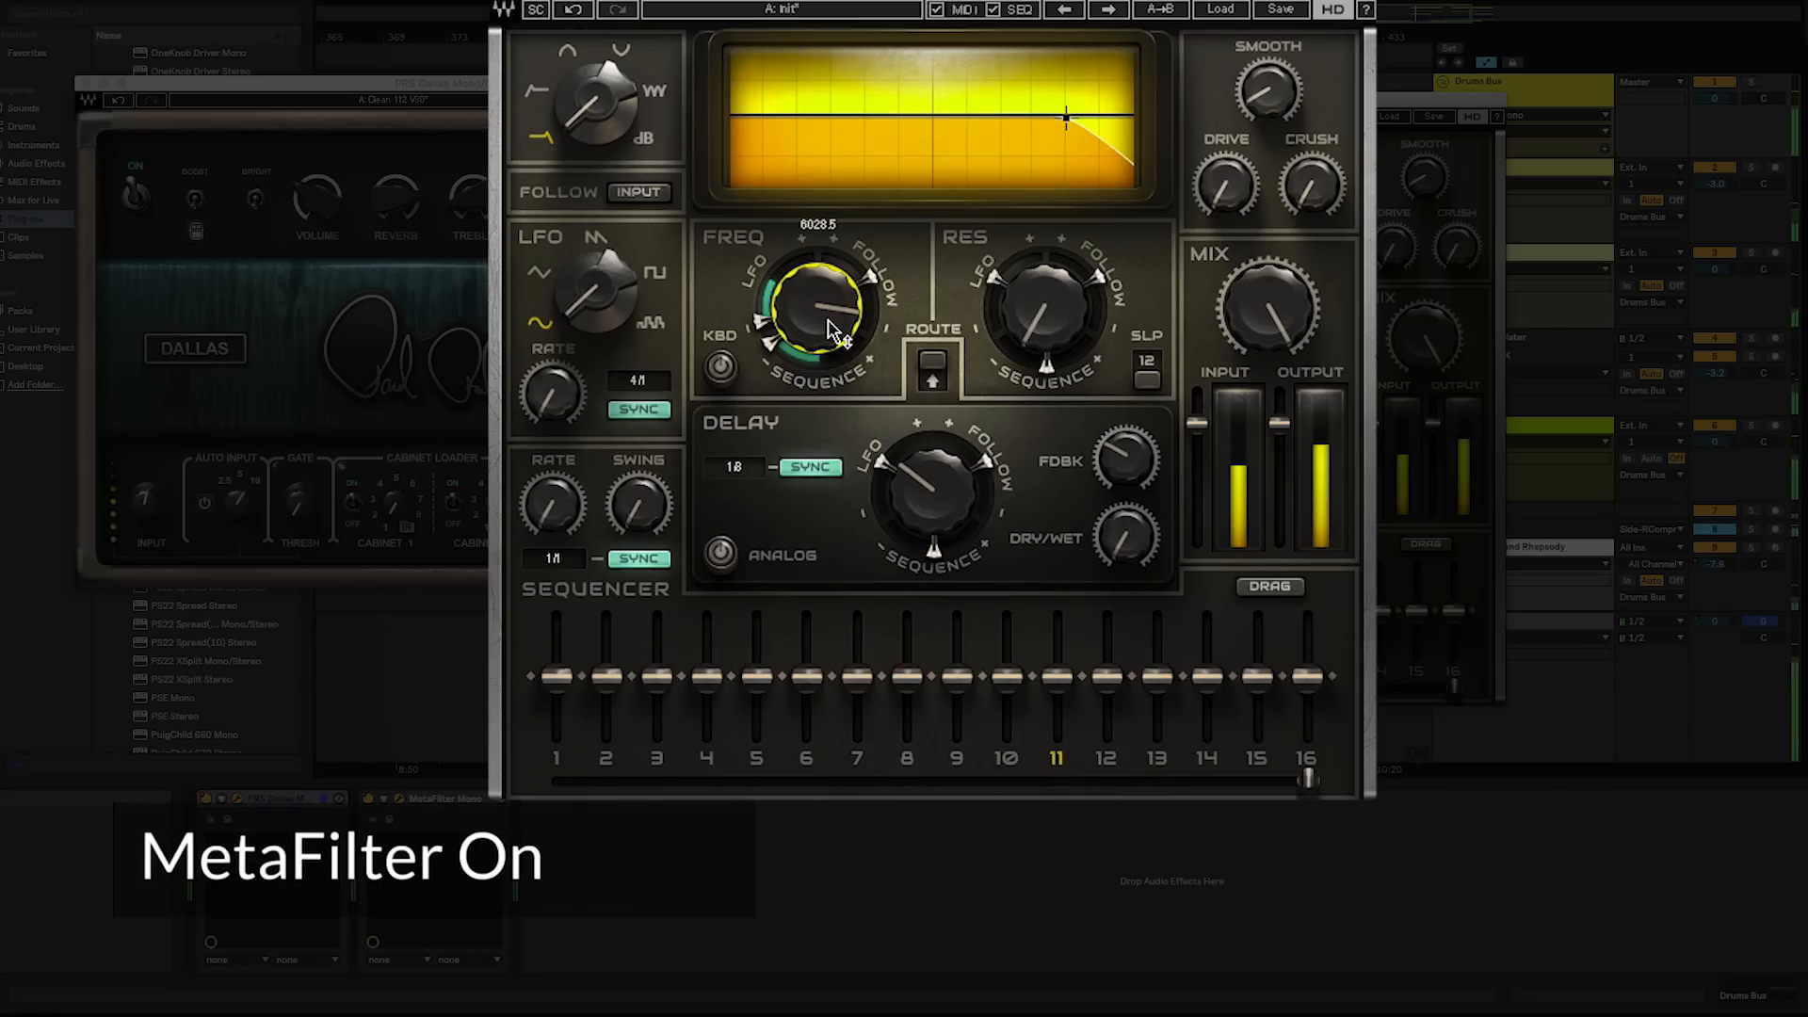